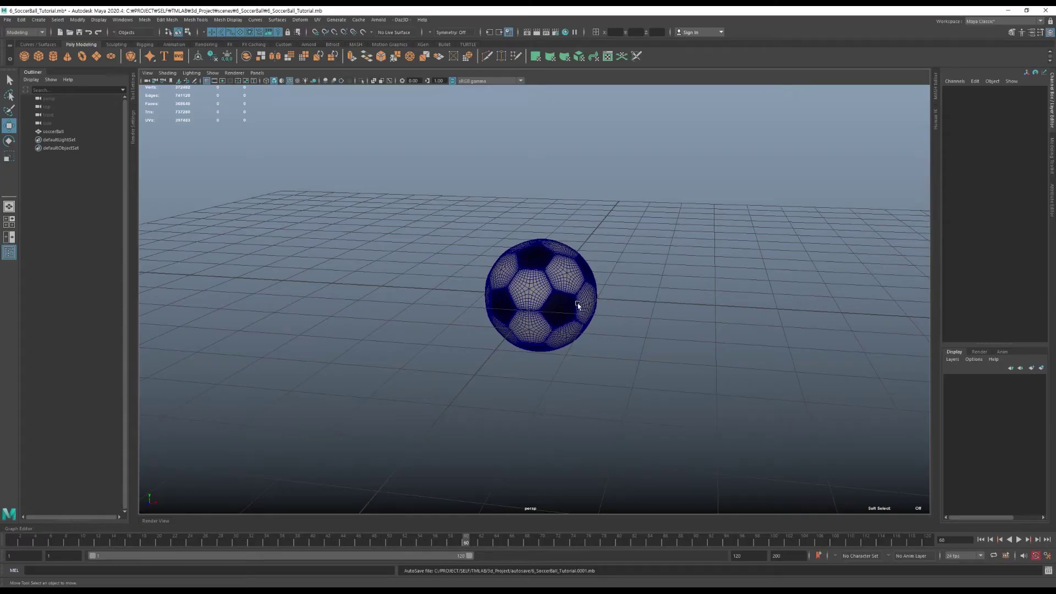
# Turn on the wireframe overlay on the shaded soccer ball in the viewport
pyautogui.click(290, 81)
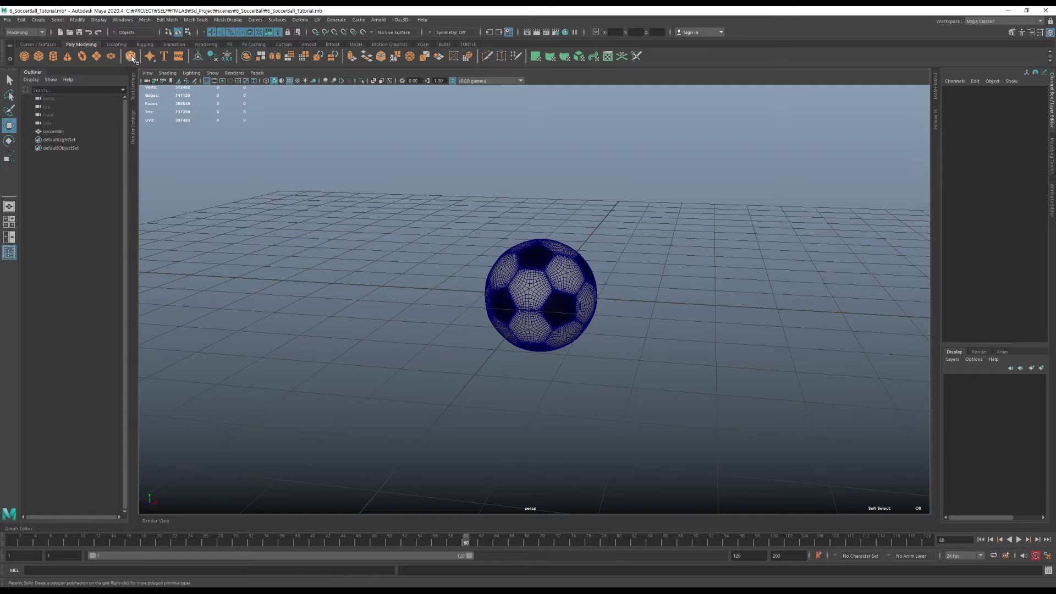
# Create a platonic solid, isolate it, and set its Subdivisions to 5
pyautogui.click(132, 58)
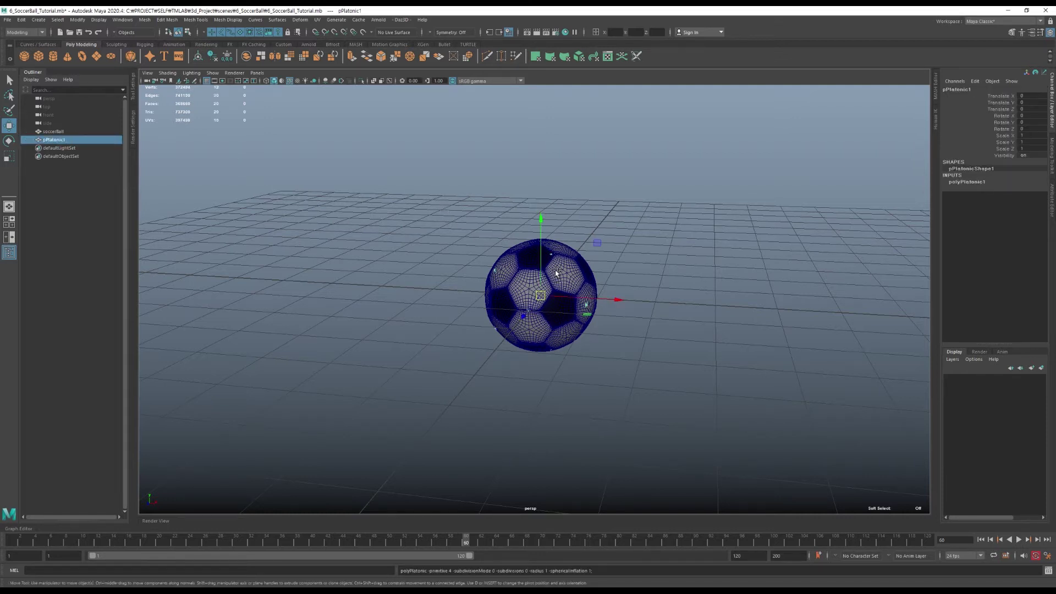
pyautogui.hotkey('ctrl', '1')
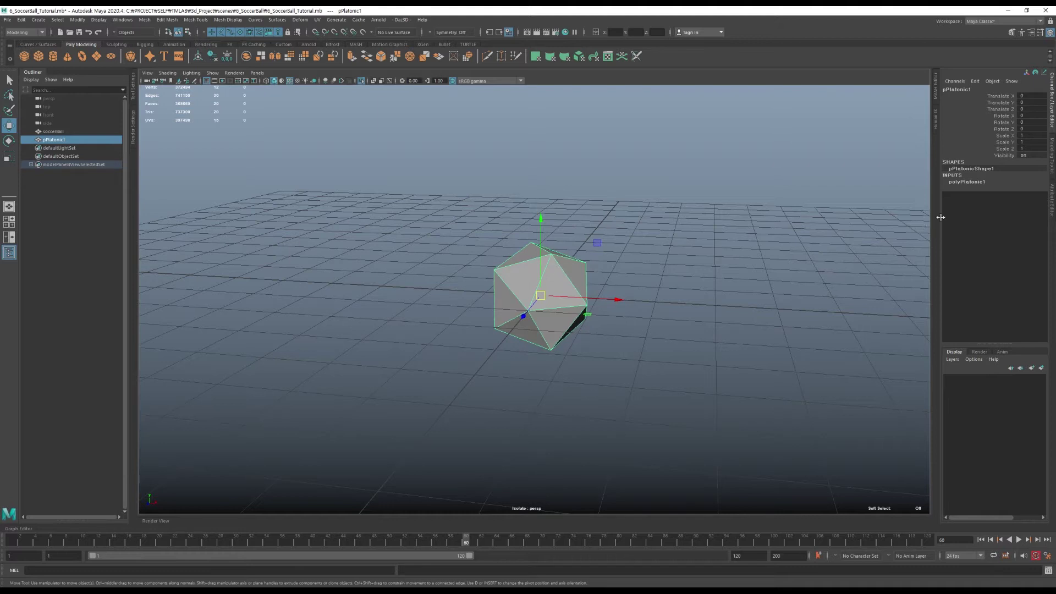
pyautogui.click(978, 183)
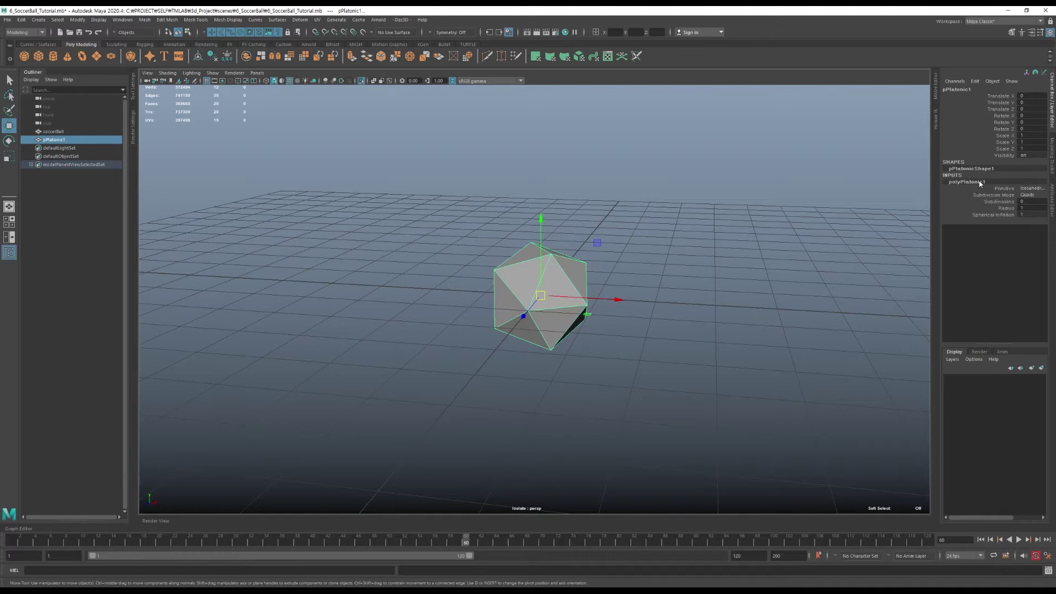
pyautogui.doubleClick(1035, 201)
pyautogui.write('5')
pyautogui.press('Return')
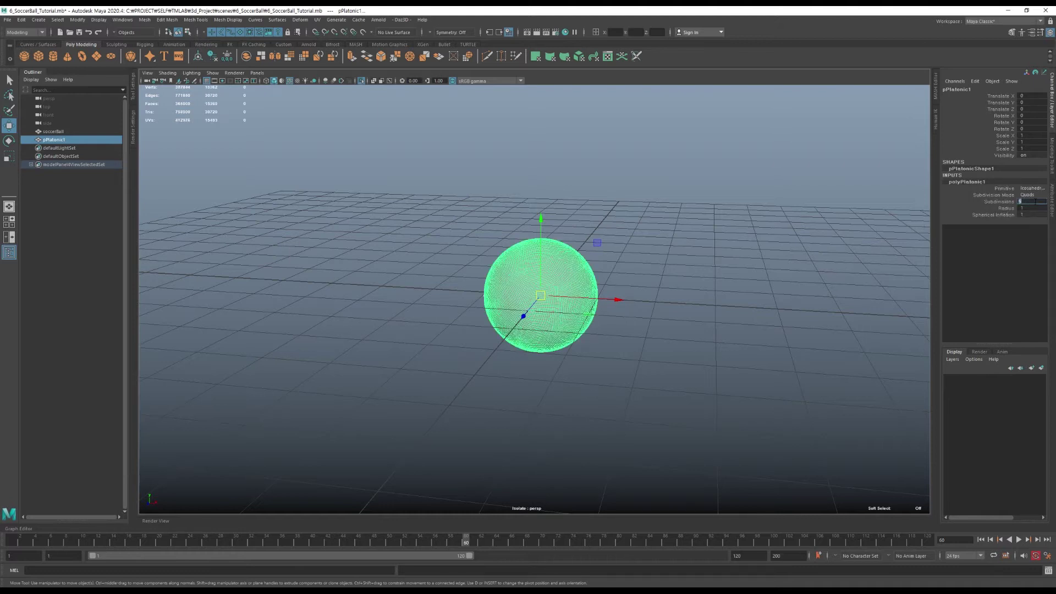
# Drop Spherical Inflation to 0 to reveal the icosahedron, checking it with and without wireframe
pyautogui.click(1007, 215)
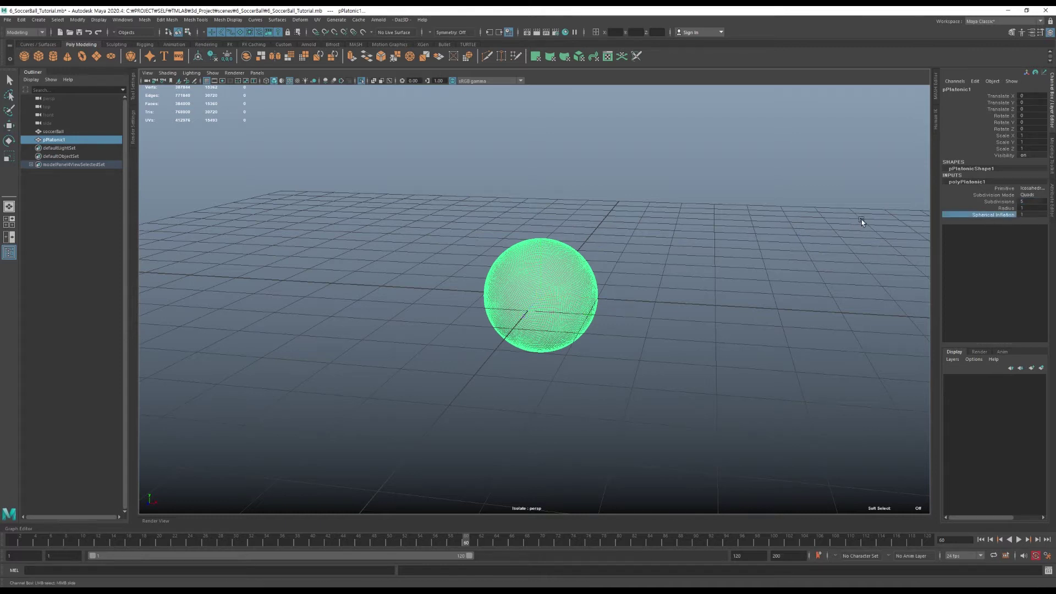
pyautogui.moveTo(868, 222); pyautogui.dragTo(792, 214, button='middle')
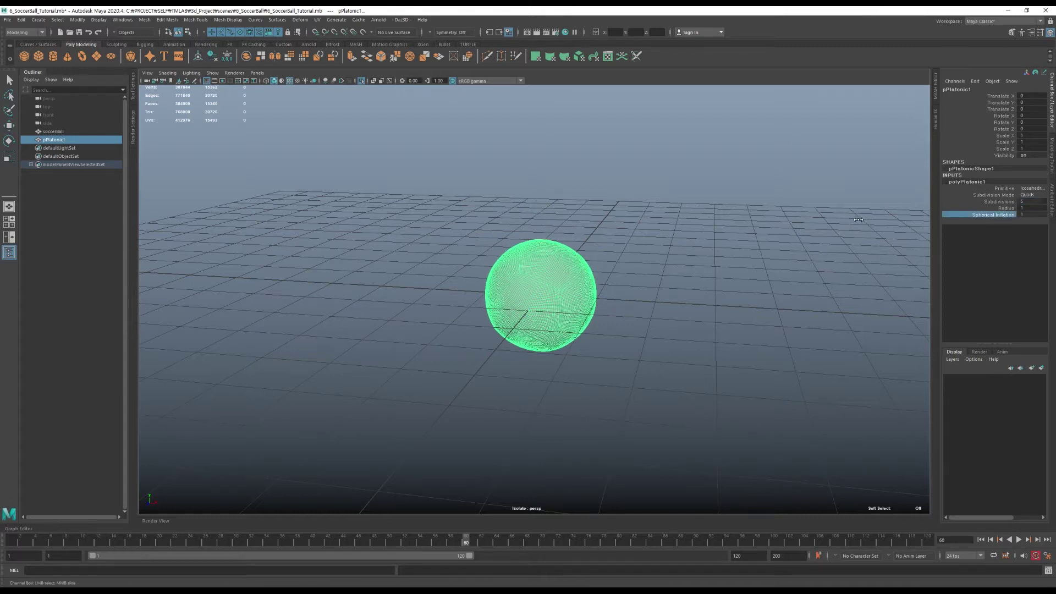
pyautogui.click(700, 234)
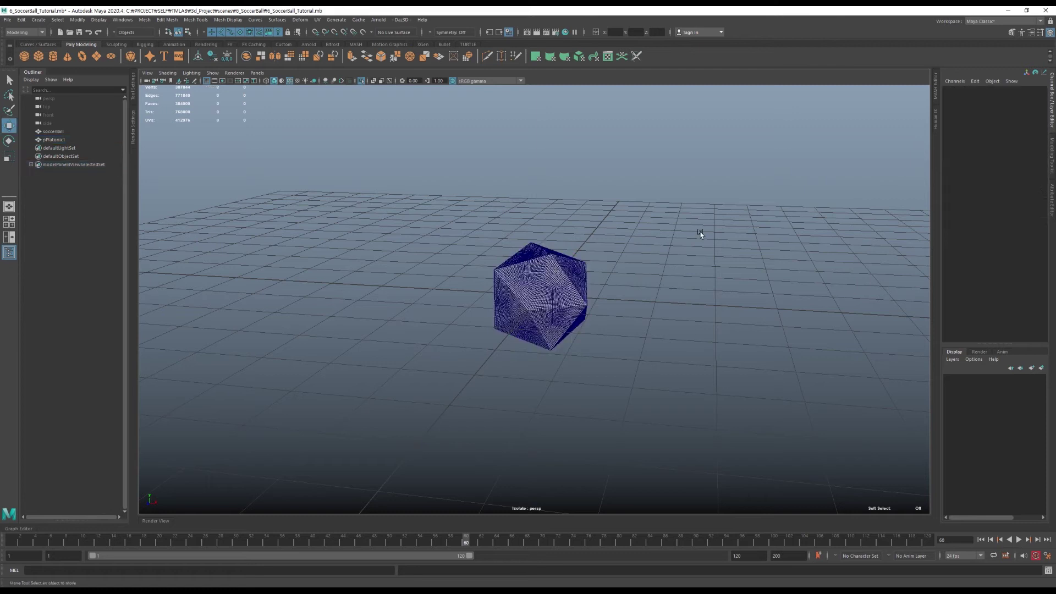
pyautogui.click(290, 82)
pyautogui.click(290, 82)
# Set the solid's Spherical Inflation back to 1, restoring the sphere
pyautogui.click(562, 287)
pyautogui.click(960, 184)
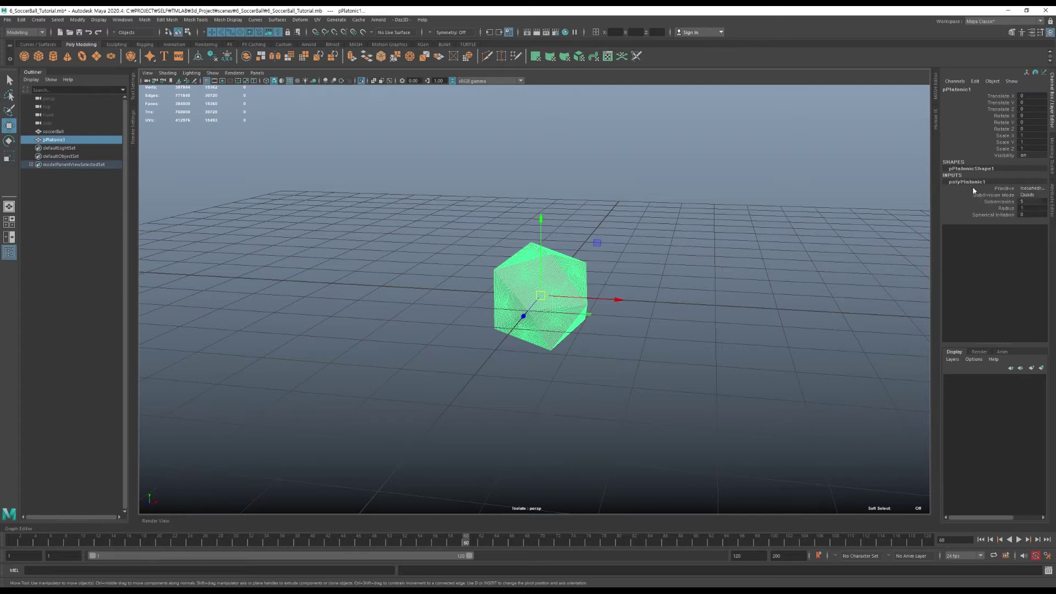
pyautogui.click(1023, 215)
pyautogui.write('1')
pyautogui.press('Return')
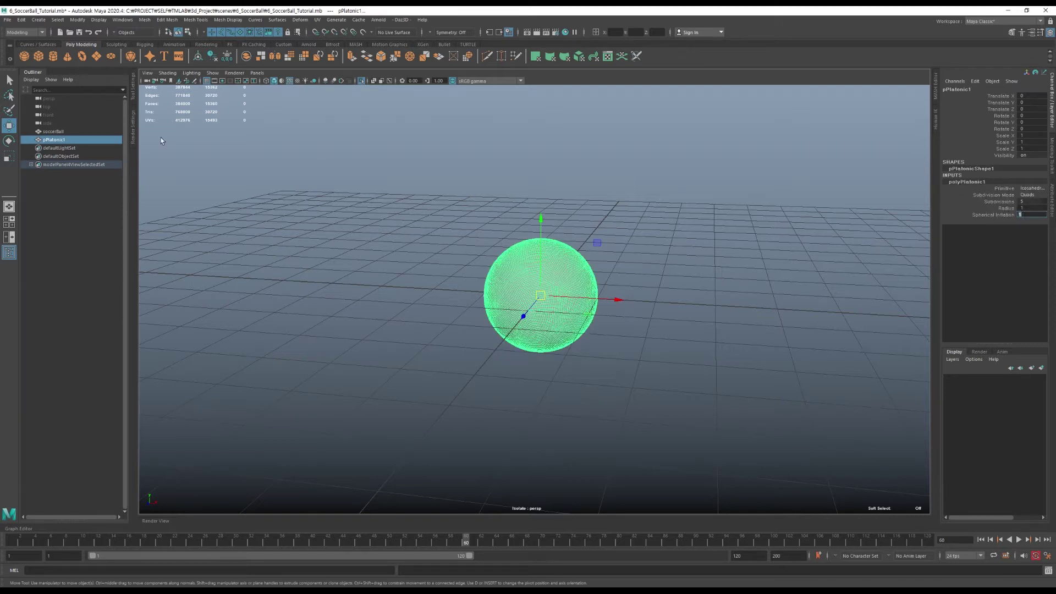
pyautogui.click(67, 133)
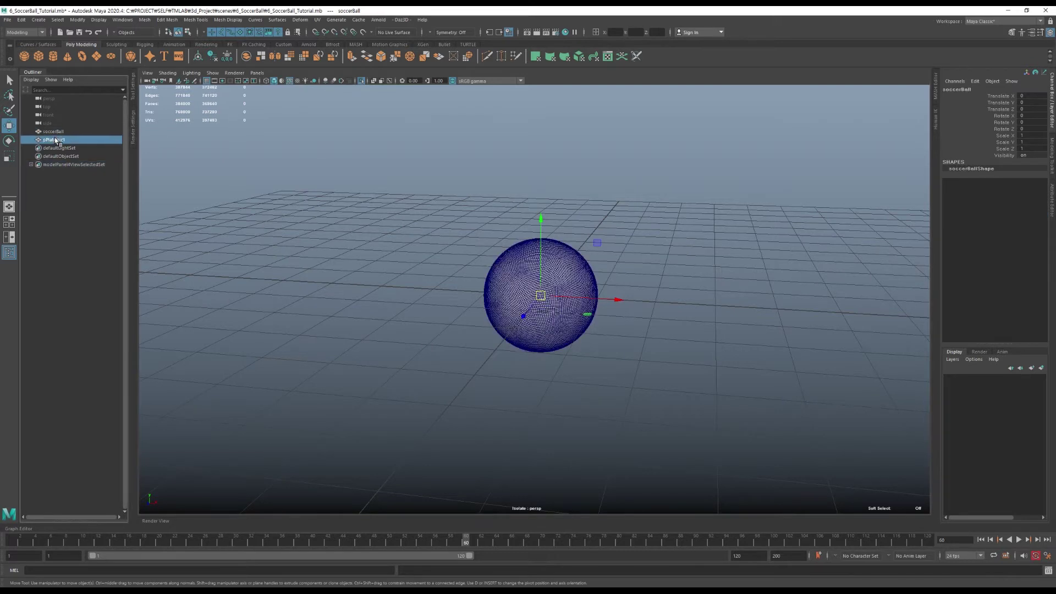
# Duplicate the sphere with Duplicate Special and rename the copy pPlatonic_blend
pyautogui.click(21, 19)
pyautogui.click(121, 148)
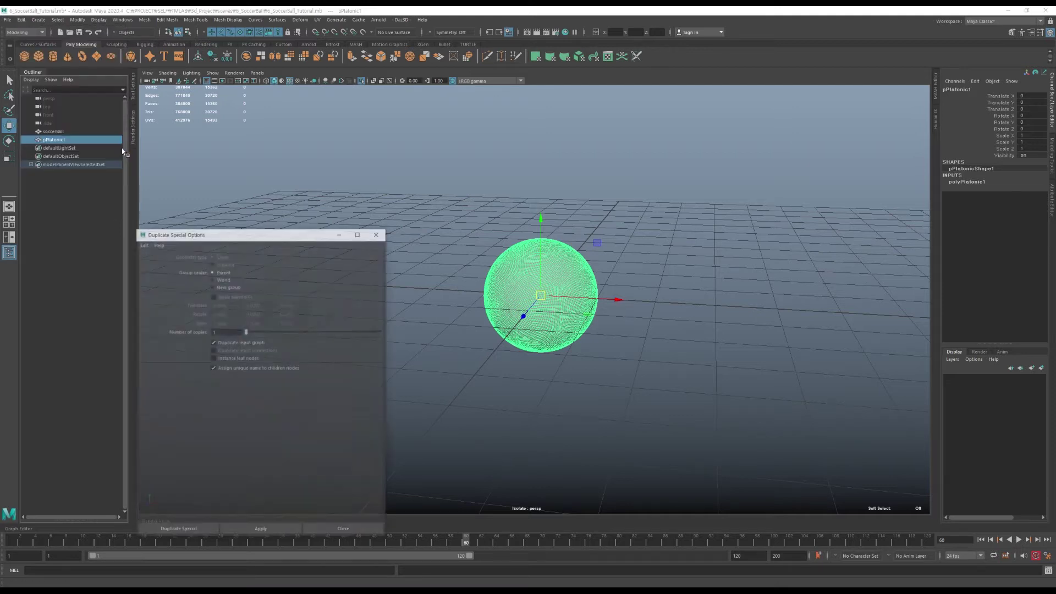
pyautogui.click(269, 530)
pyautogui.click(347, 531)
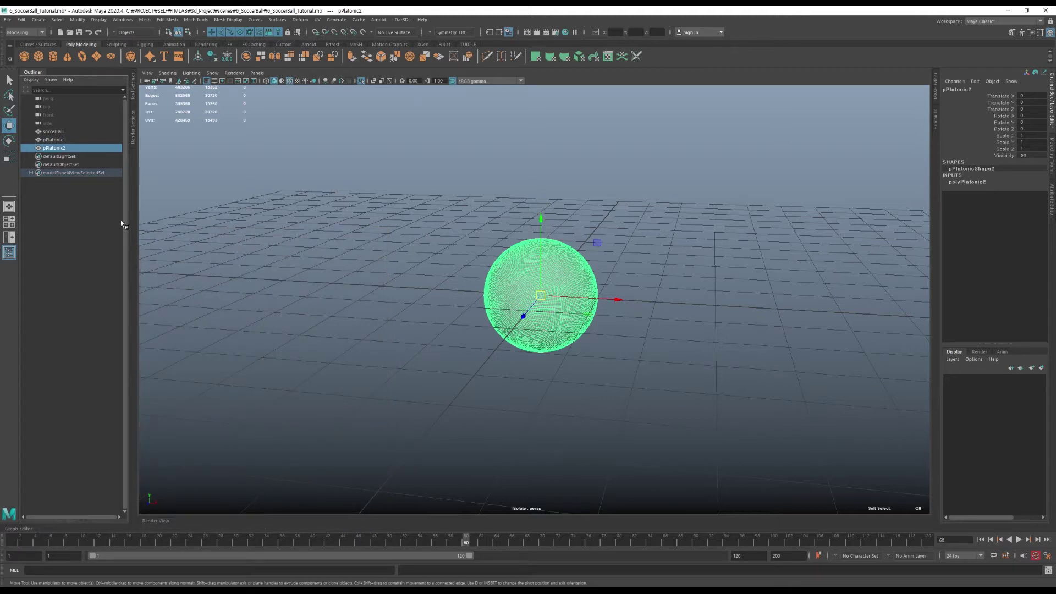
pyautogui.doubleClick(55, 148)
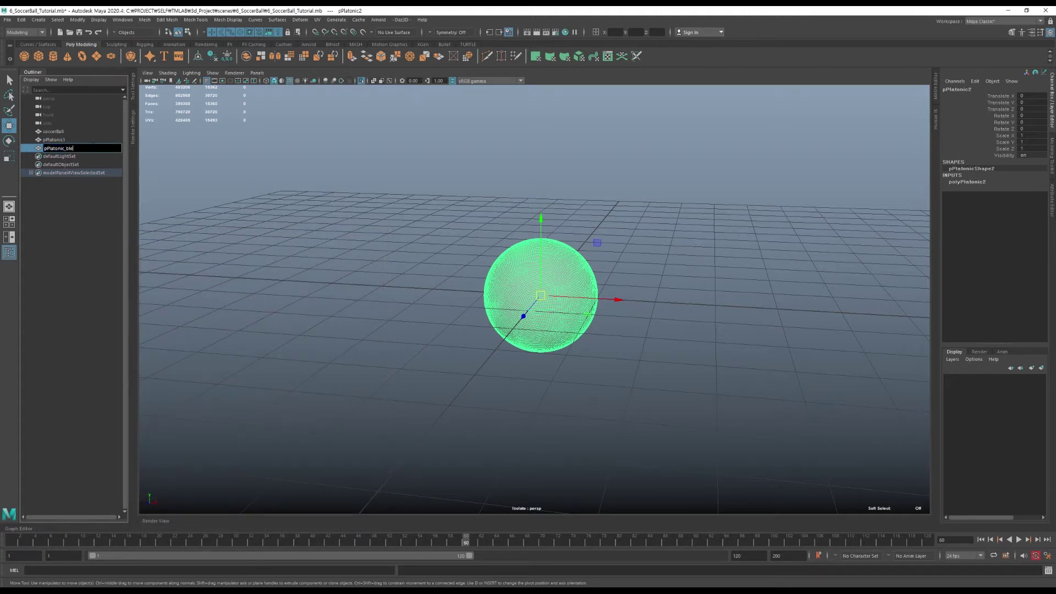
pyautogui.write('nd')
pyautogui.press('Return')
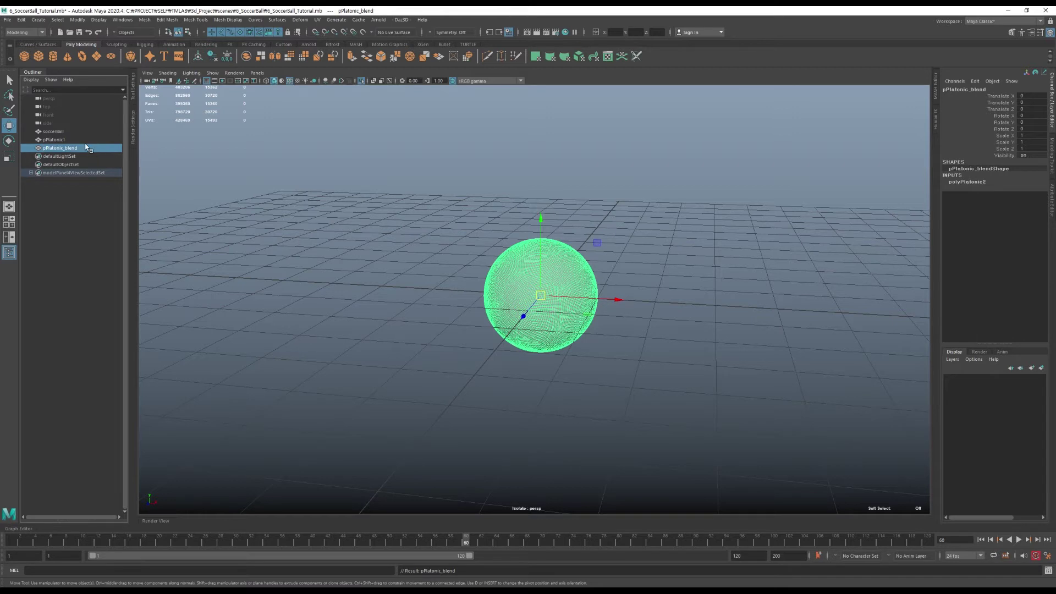
# Set pPlatonic_blend's Spherical Inflation to 0 and move it right of the sphere
pyautogui.click(960, 182)
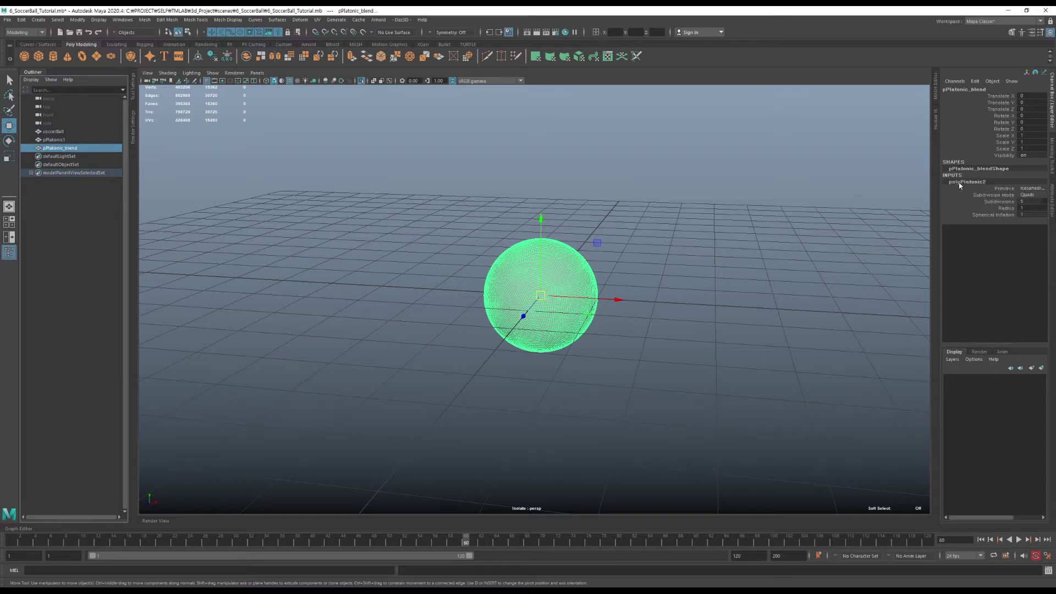
pyautogui.click(1028, 214)
pyautogui.write('0')
pyautogui.press('Return')
pyautogui.moveTo(617, 299); pyautogui.dragTo(777, 307)
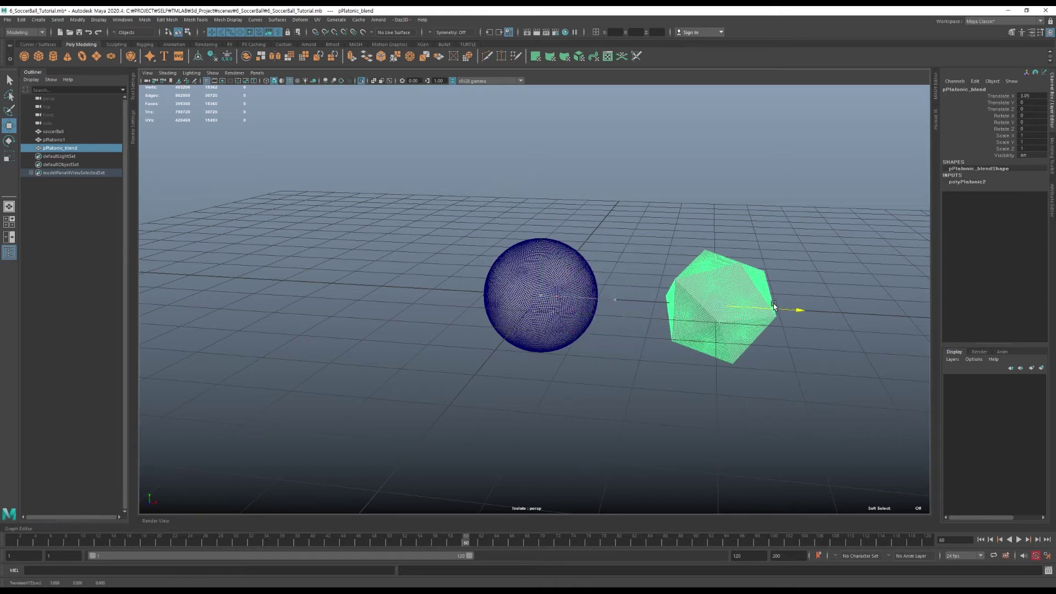
pyautogui.click(642, 218)
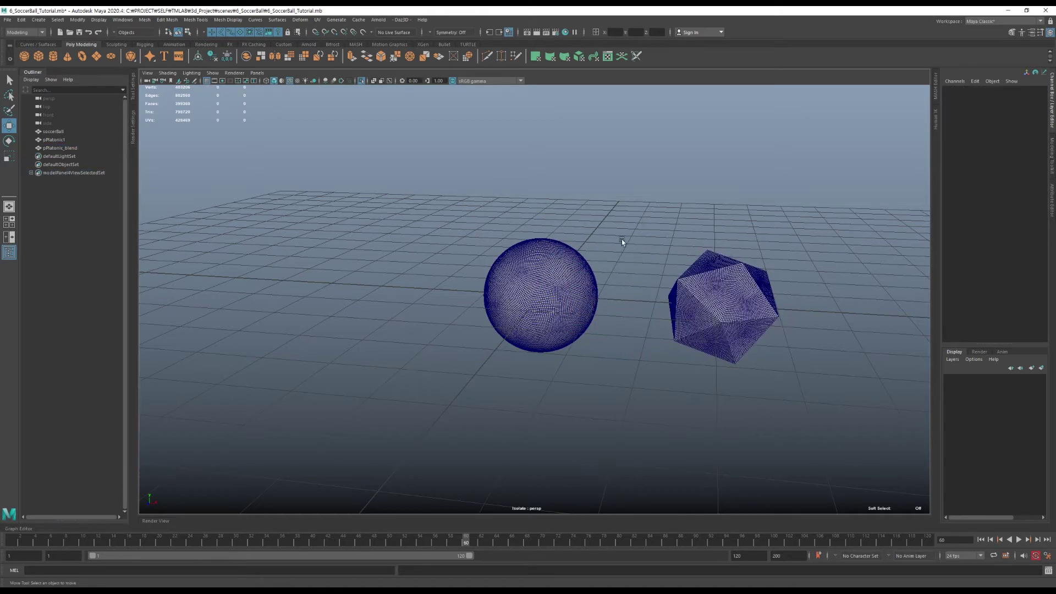
# With pPlatonic_blend then pPlatonic1 selected, add a Blend Shape from the Animation menu set
pyautogui.press('5')
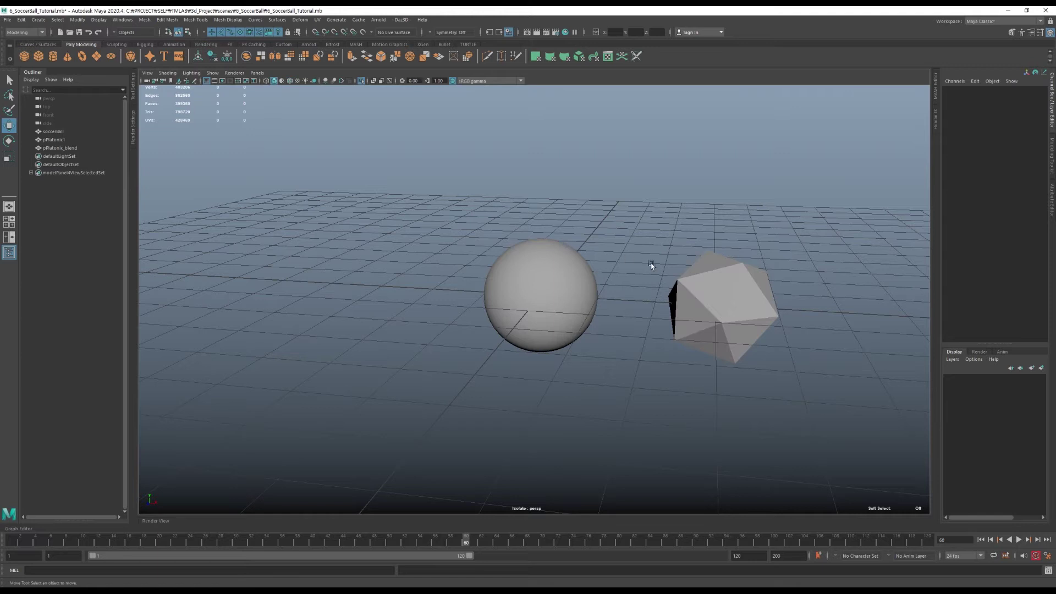
pyautogui.click(206, 81)
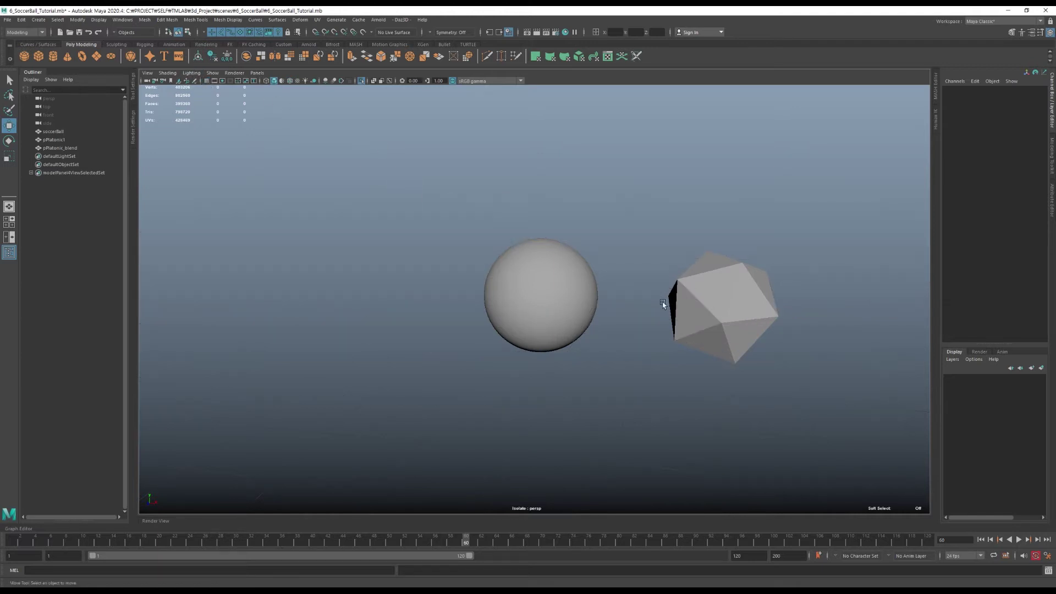
pyautogui.click(723, 299)
pyautogui.keyDown('shift'); pyautogui.click(563, 290); pyautogui.keyUp('shift')
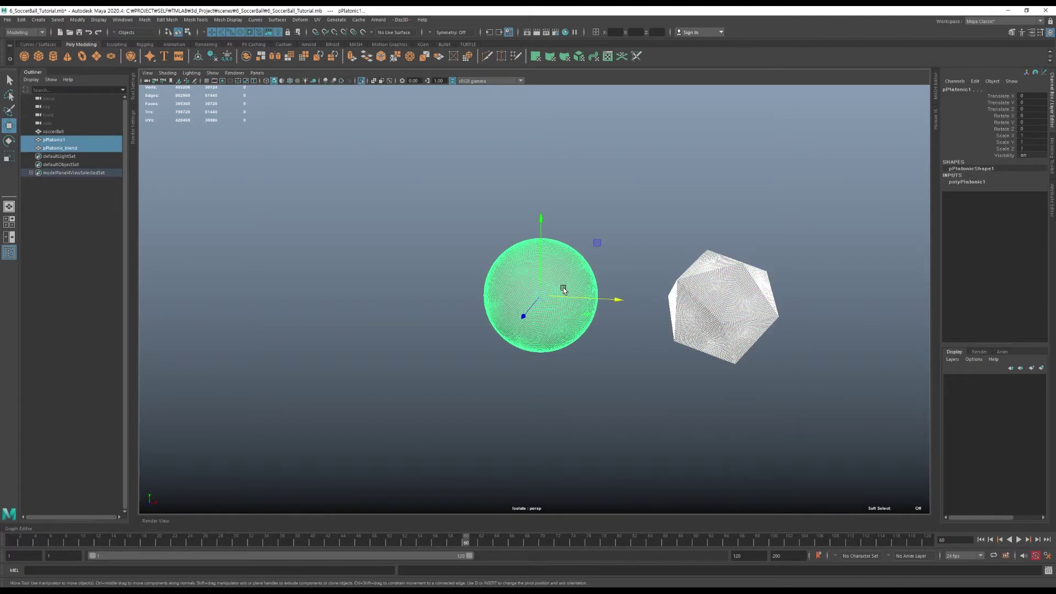
pyautogui.click(24, 32)
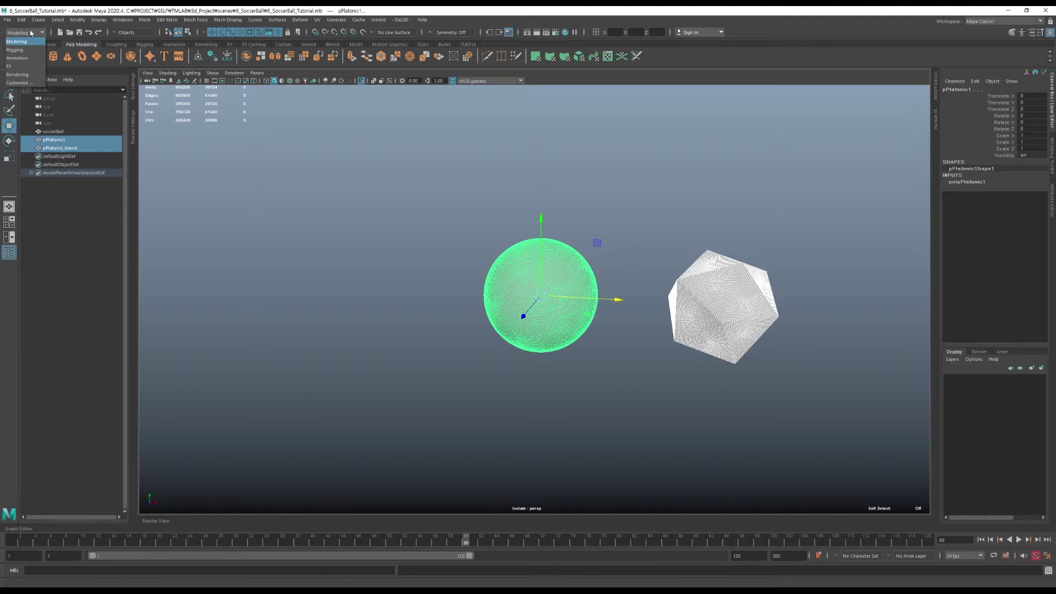
pyautogui.click(17, 58)
pyautogui.click(228, 19)
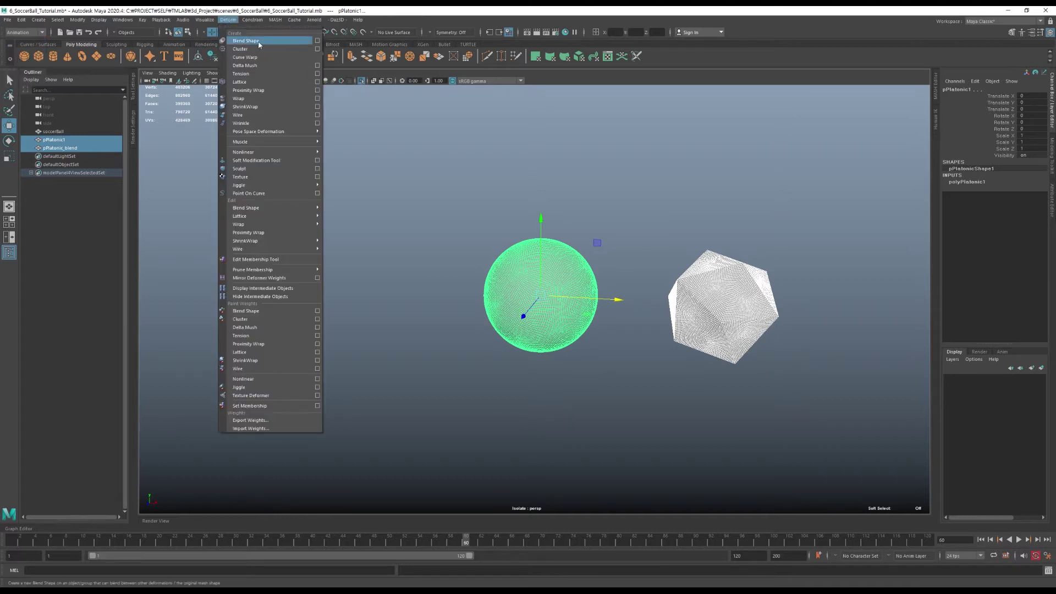
pyautogui.click(317, 40)
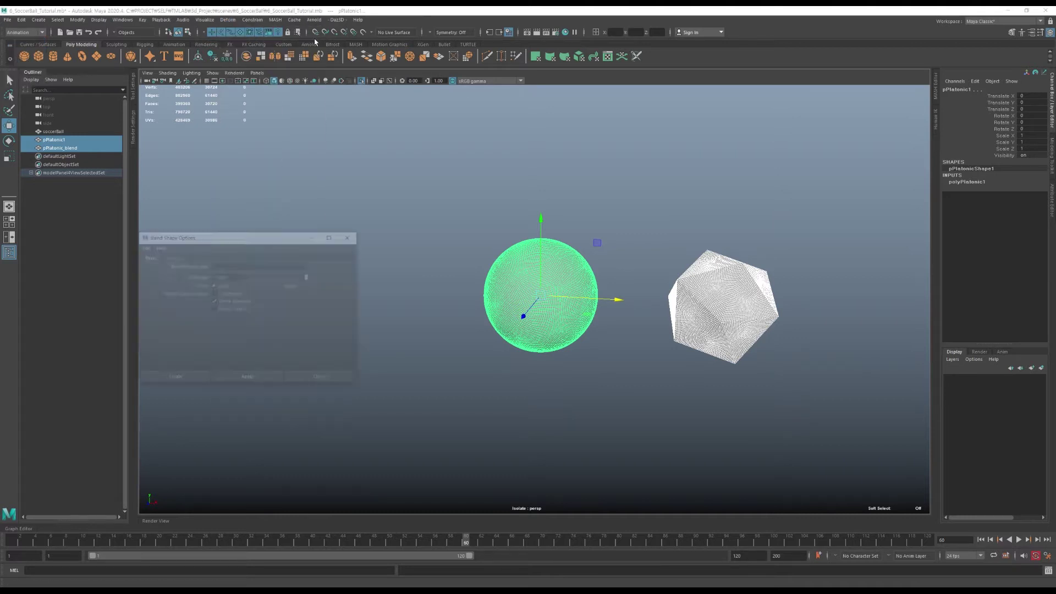
pyautogui.click(262, 374)
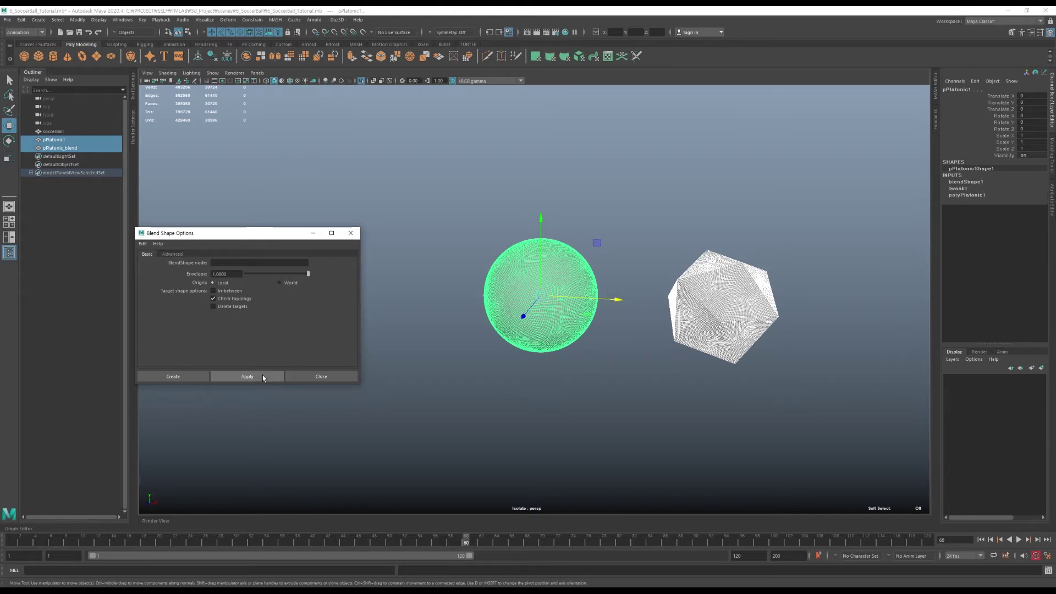
pyautogui.click(304, 377)
# Hide pPlatonic_blend and test the blend weight at 1, then return it to 0
pyautogui.click(85, 148)
pyautogui.hotkey('ctrl', 'h')
pyautogui.click(586, 279)
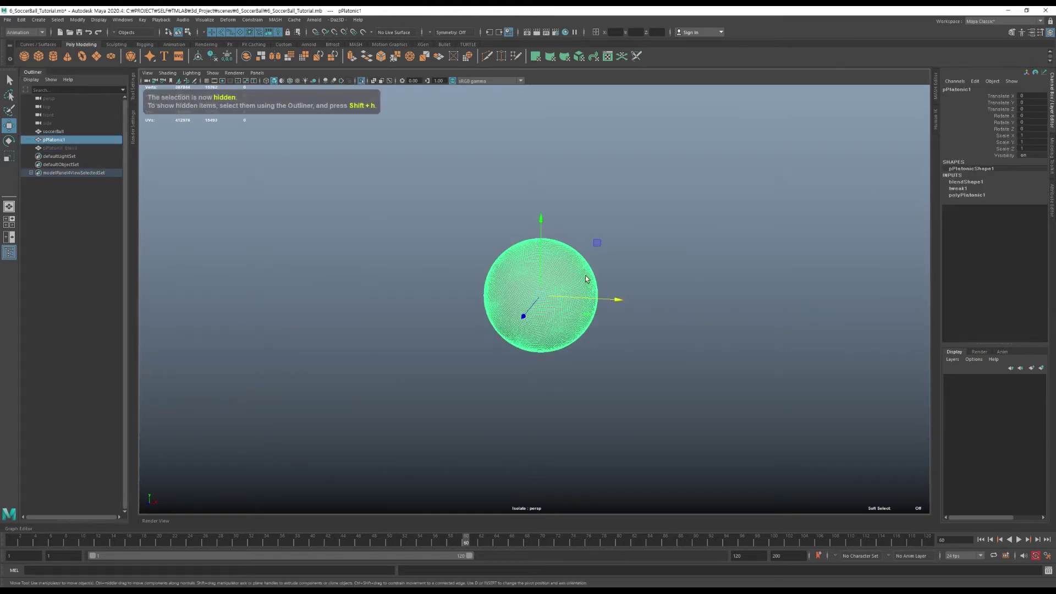
pyautogui.click(971, 182)
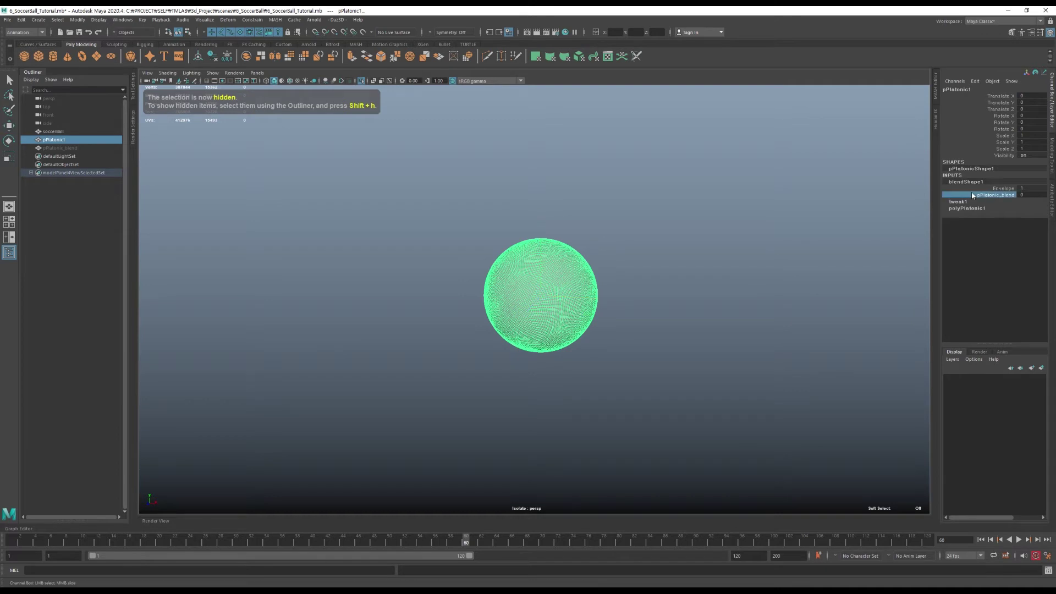
pyautogui.click(1025, 195)
pyautogui.write('1')
pyautogui.press('Return')
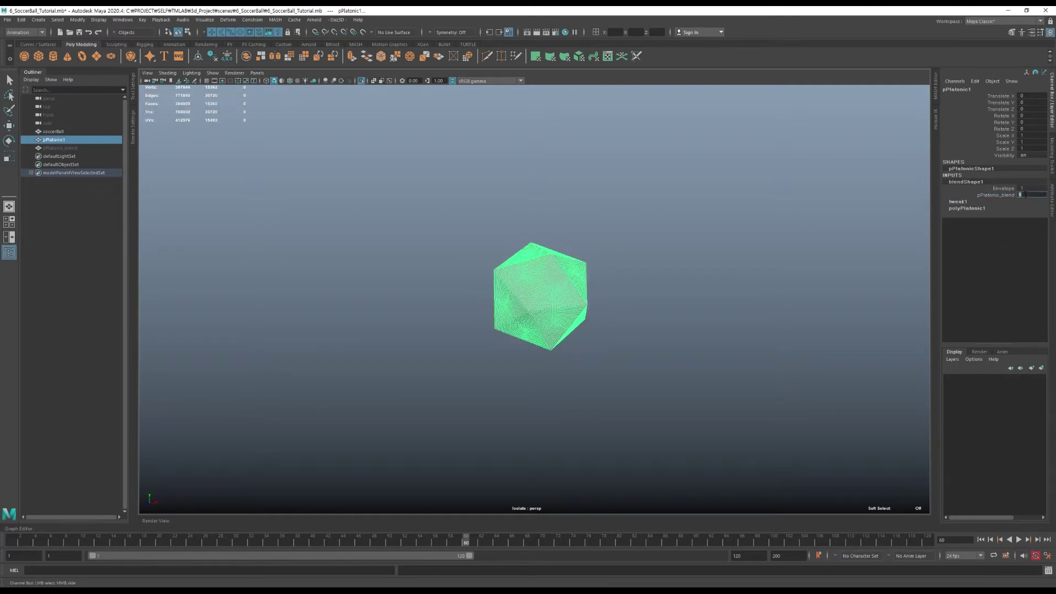
pyautogui.write('0')
pyautogui.press('Return')
# Leave the isolated view and select the soccerBall object
pyautogui.click(787, 180)
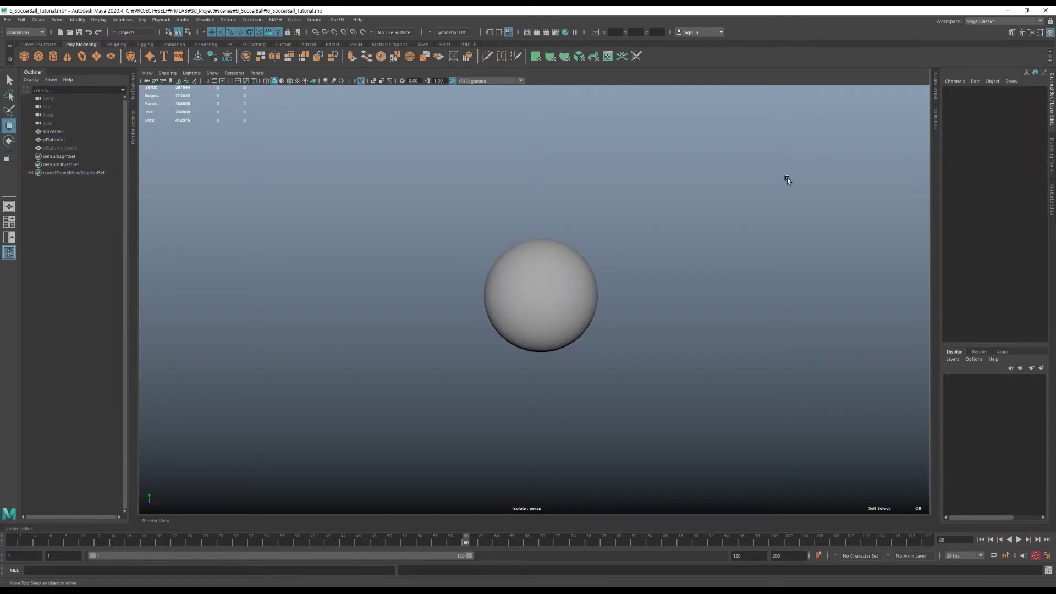
pyautogui.hotkey('ctrl', '1')
pyautogui.click(69, 140)
pyautogui.press('w')
pyautogui.click(61, 133)
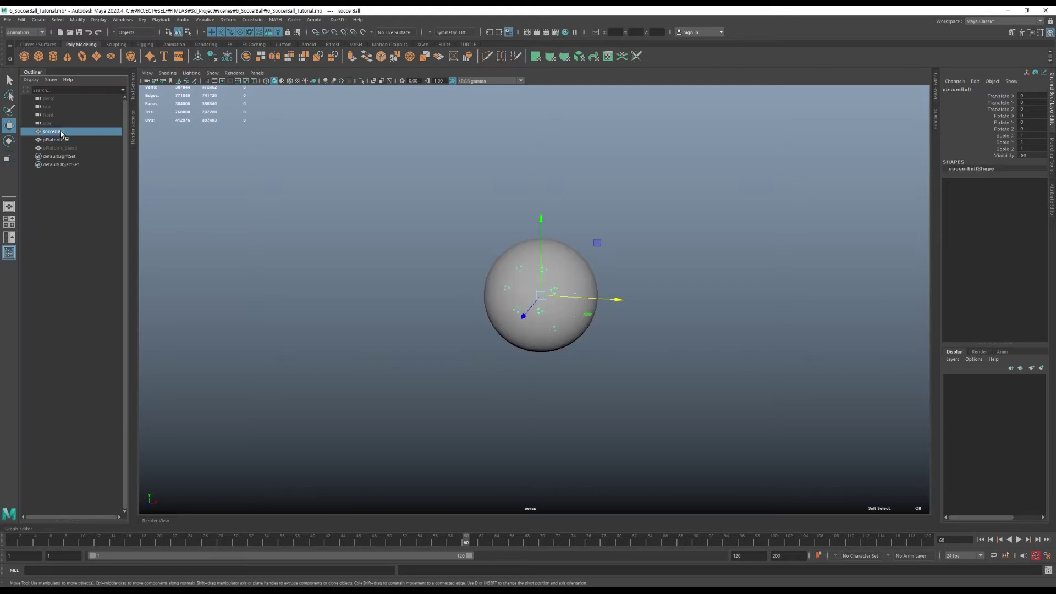
# Create a Proximity Wrap deformer on the soccer ball
pyautogui.click(228, 20)
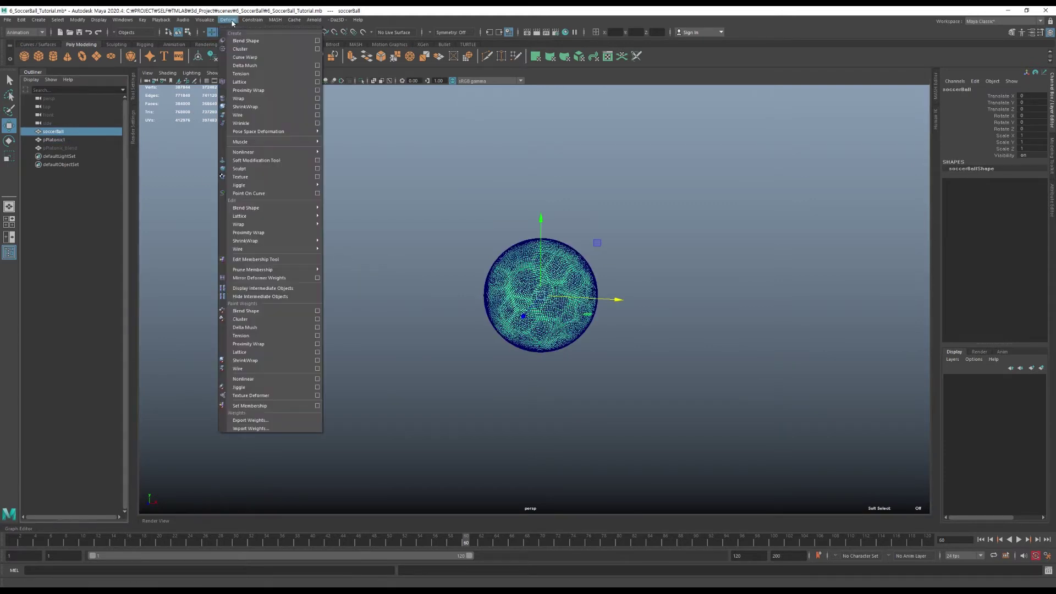
pyautogui.click(317, 91)
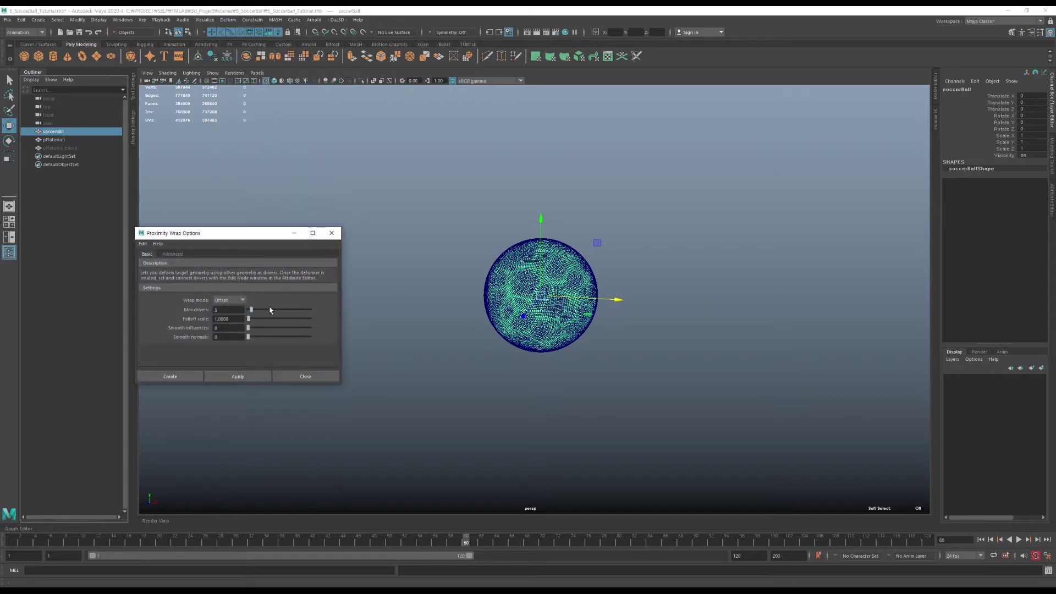
pyautogui.click(238, 377)
pyautogui.click(302, 378)
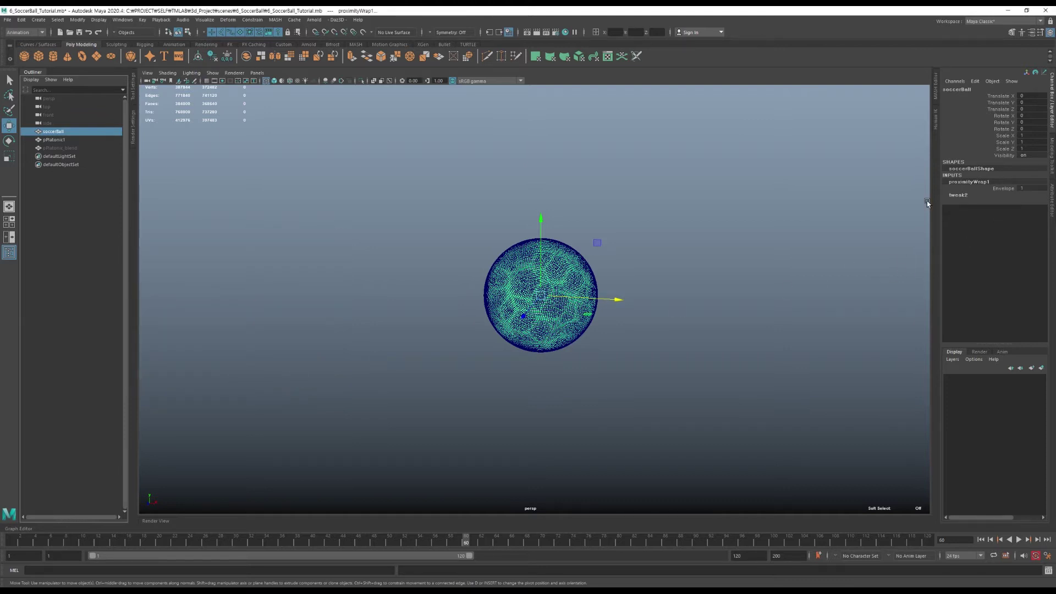
# Edit proximityWrap1 to wrap soccerBallShape and add pPlatonic1 as its driver
pyautogui.click(1050, 196)
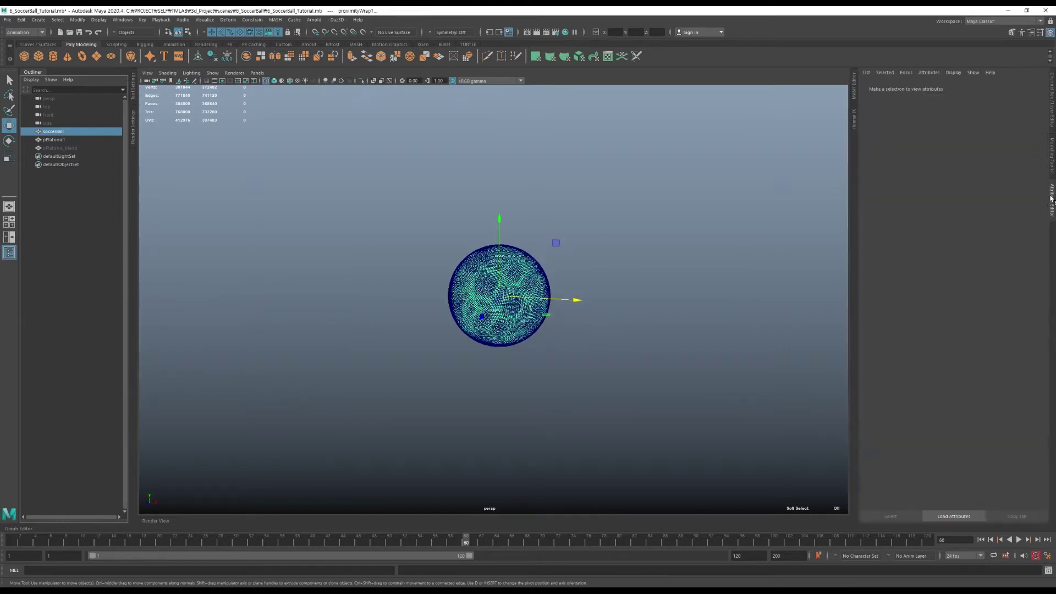
pyautogui.click(1016, 143)
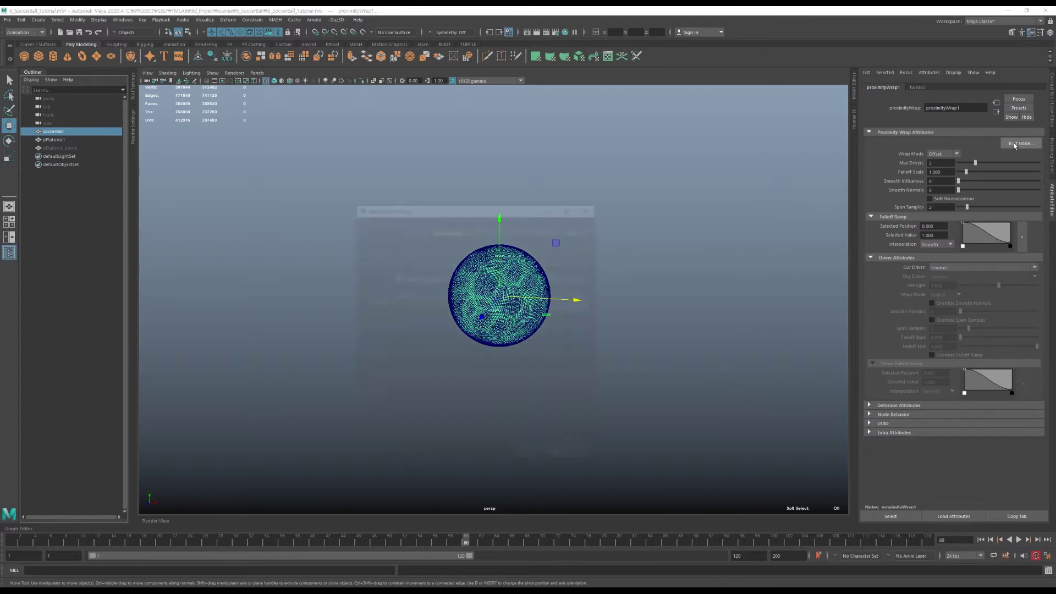
pyautogui.click(453, 295)
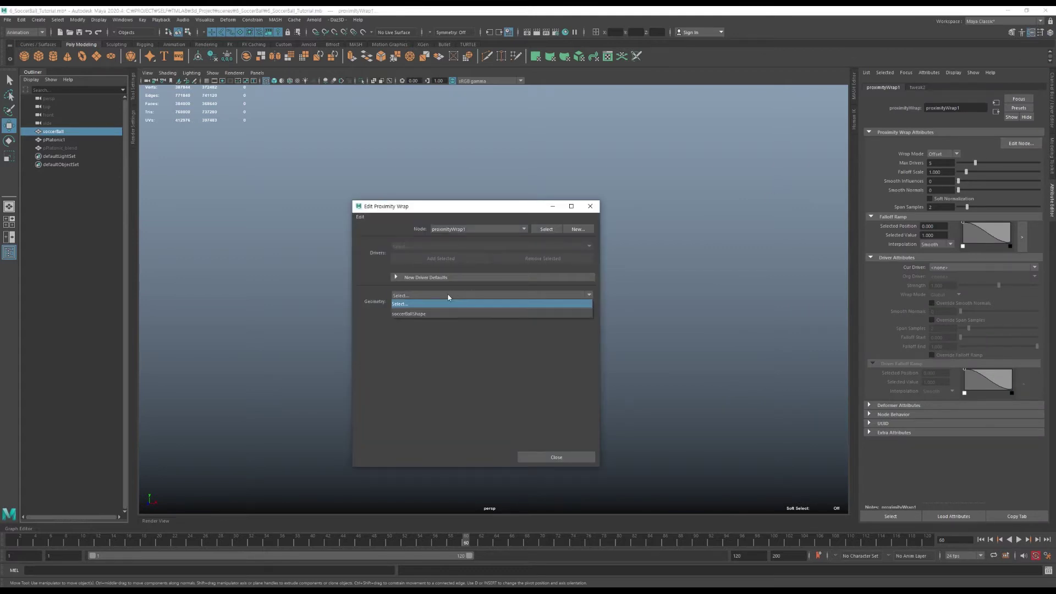
pyautogui.click(425, 316)
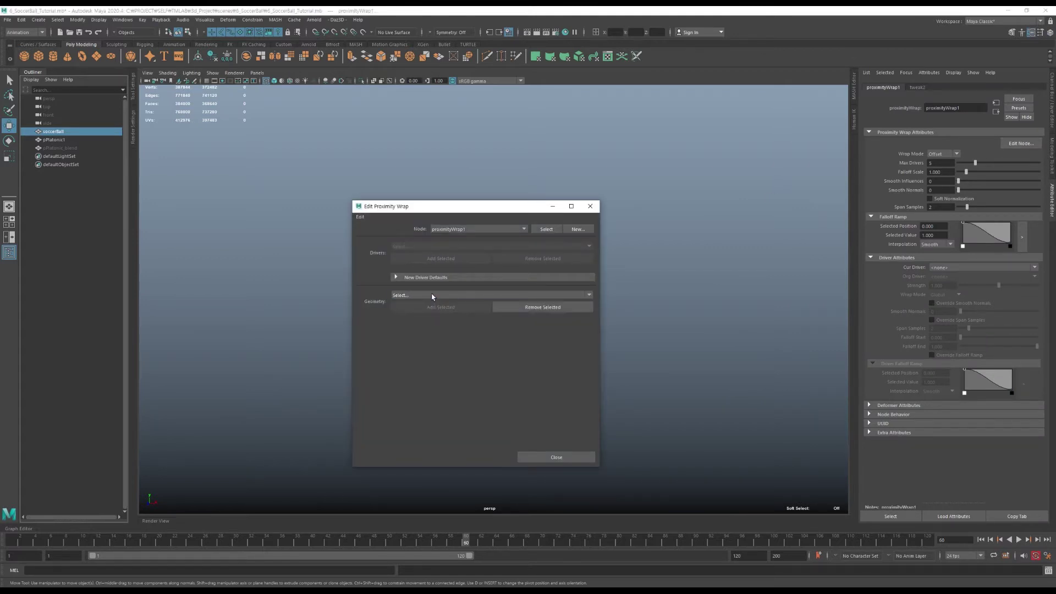
pyautogui.click(49, 139)
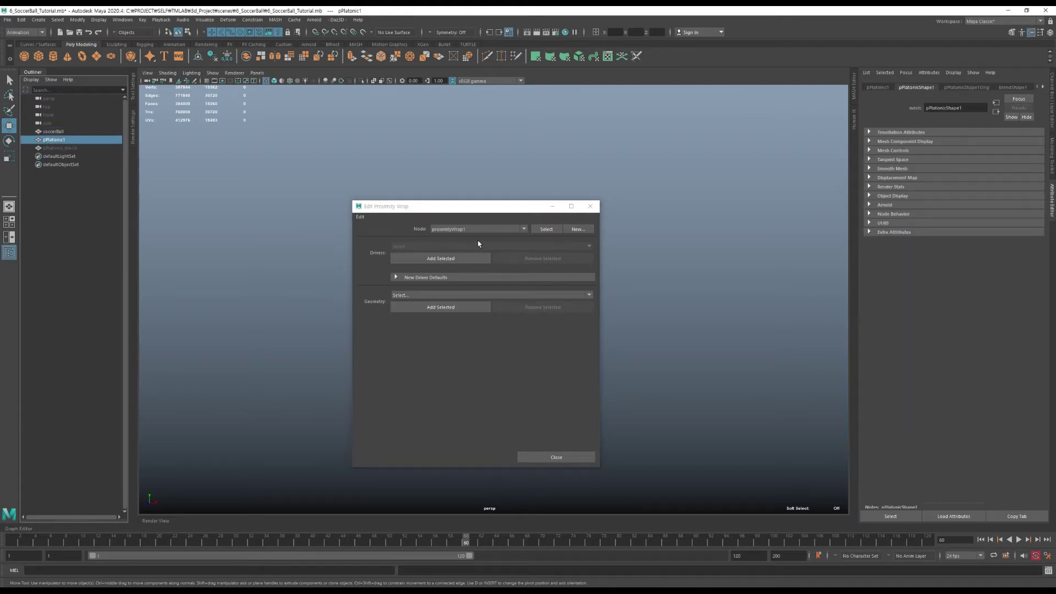
pyautogui.click(455, 262)
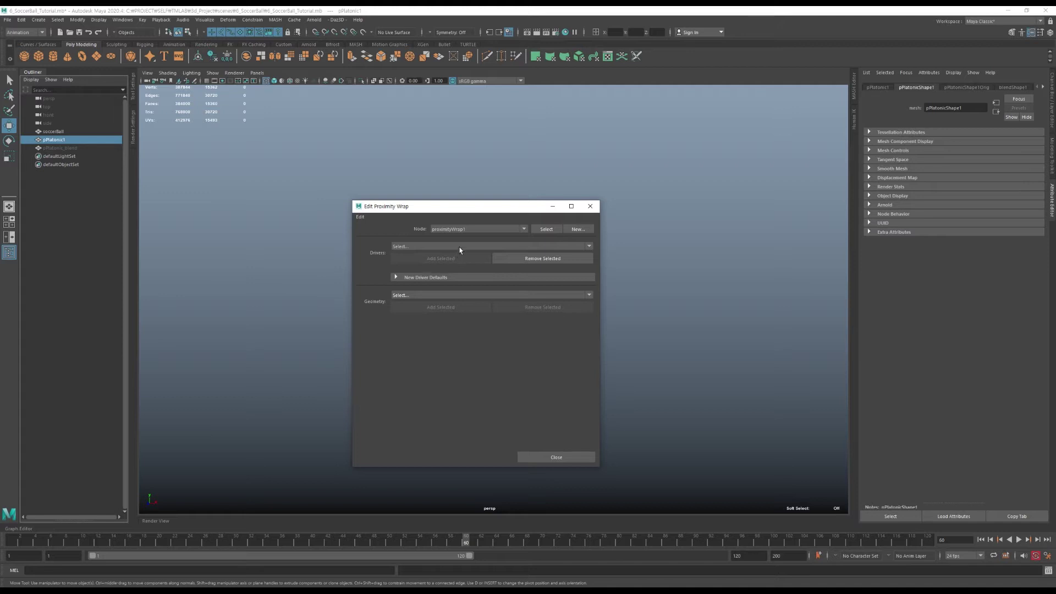
pyautogui.click(590, 207)
# Hide pPlatonic1 and show the soccer ball in smooth shaded mode
pyautogui.hotkey('ctrl', 'h')
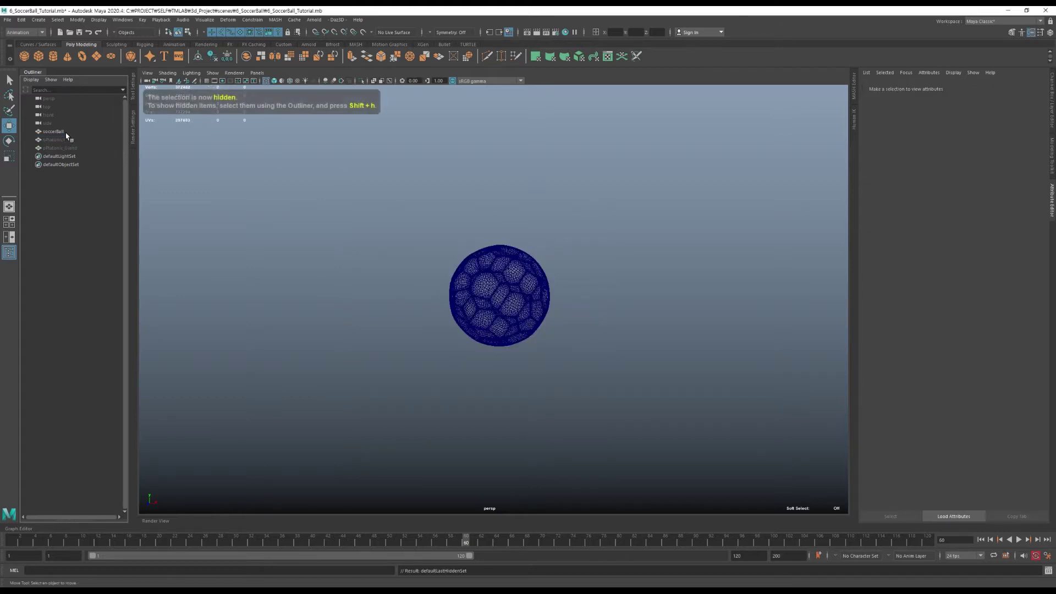
pyautogui.click(65, 132)
pyautogui.press('5')
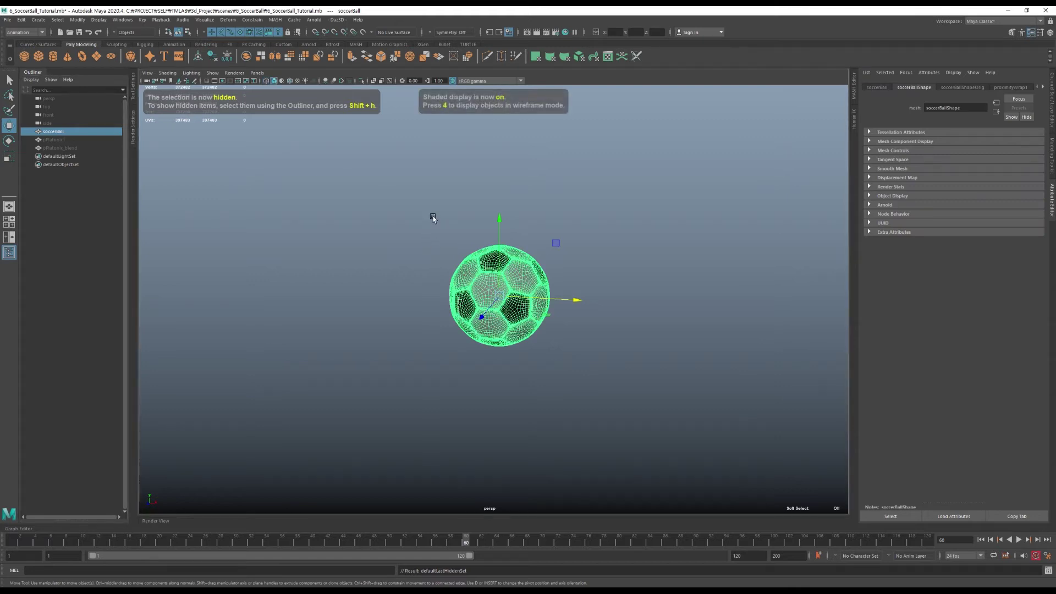
pyautogui.click(433, 219)
# Slide pPlatonic_blend to 1 and back to 0 in the Shape Editor, then hide soccerBall
pyautogui.click(122, 19)
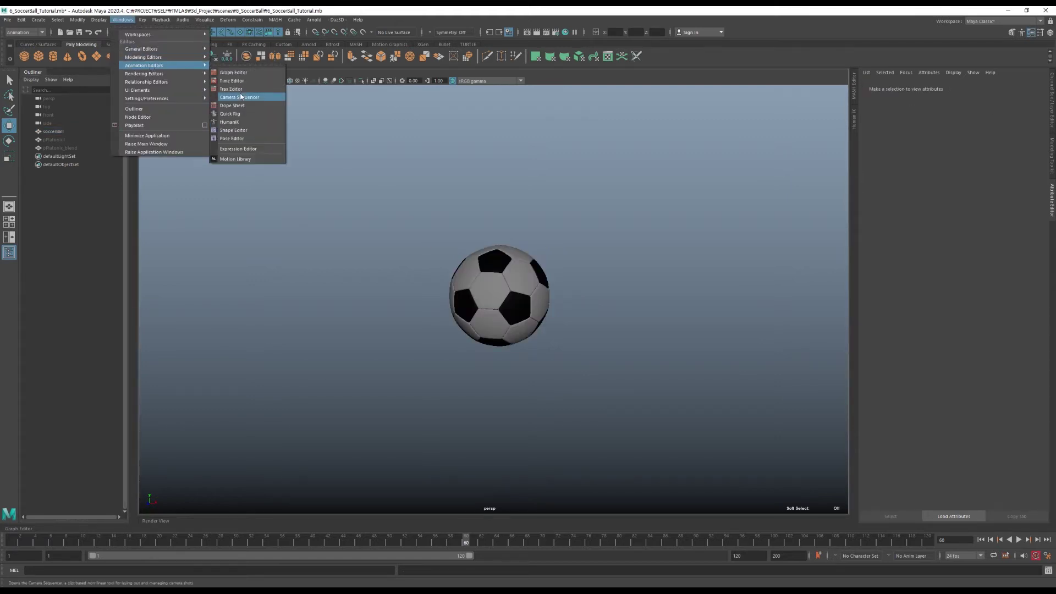
pyautogui.click(238, 135)
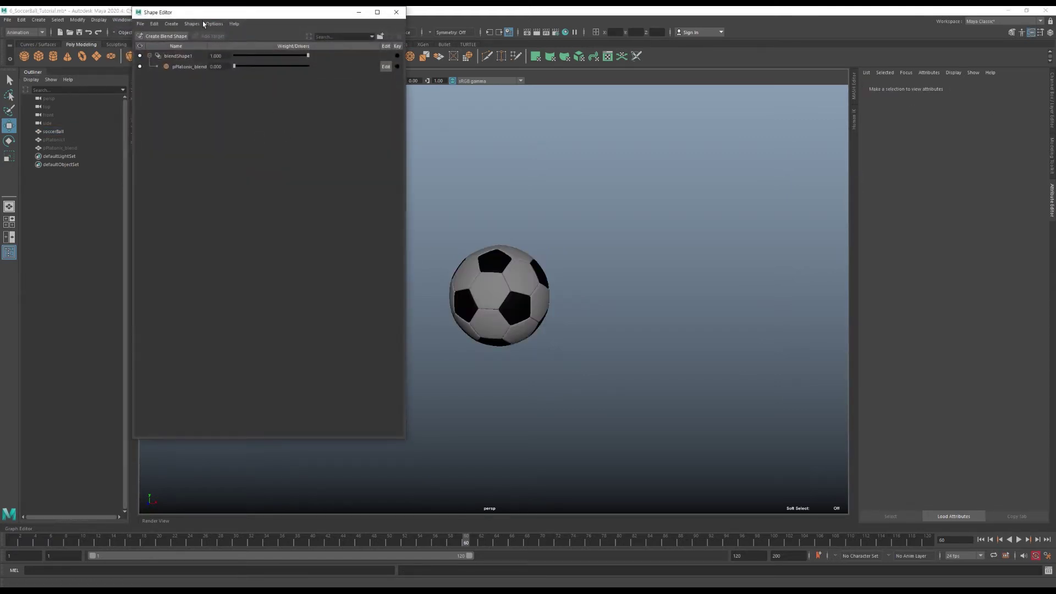
pyautogui.moveTo(208, 16); pyautogui.dragTo(221, 93)
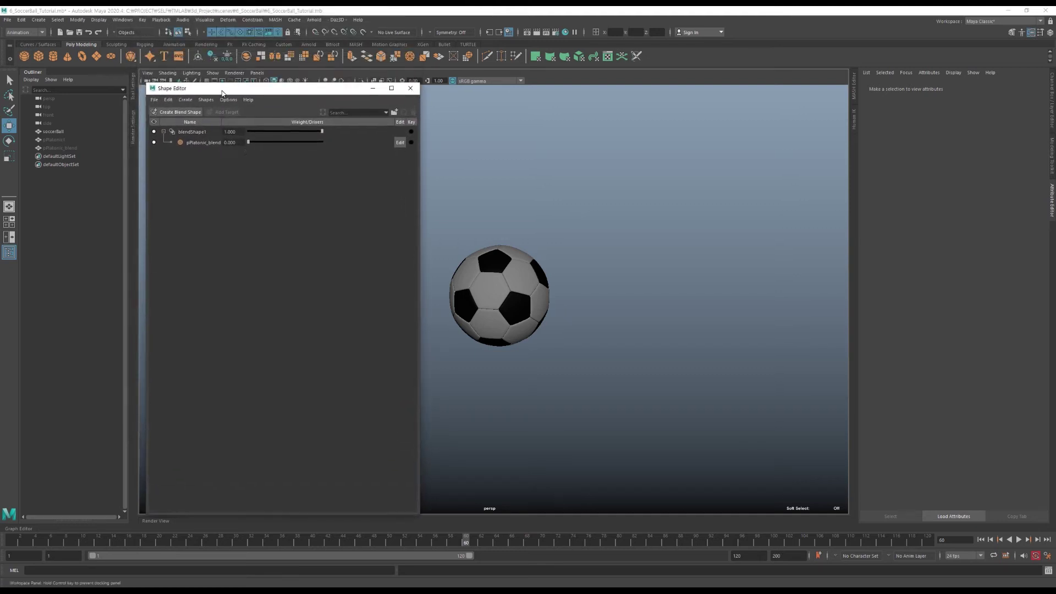
pyautogui.moveTo(250, 144)
pyautogui.mouseDown()
pyautogui.moveTo(347, 153)
pyautogui.moveTo(212, 141)
pyautogui.moveTo(390, 160)
pyautogui.mouseUp()
pyautogui.moveTo(327, 159); pyautogui.dragTo(209, 154)
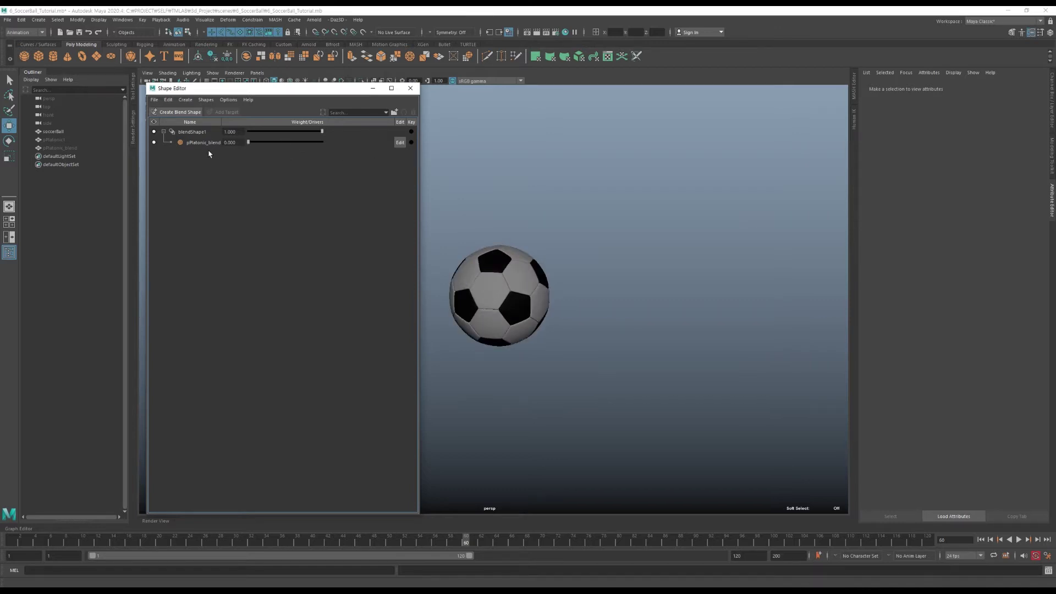
pyautogui.click(411, 88)
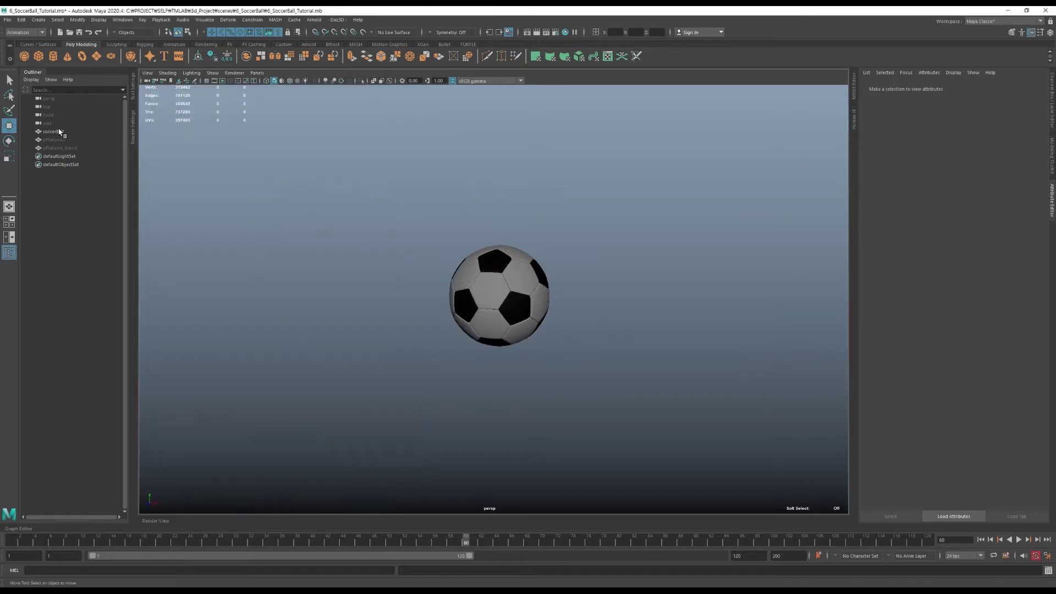
pyautogui.click(71, 133)
pyautogui.hotkey('ctrl', 'h')
# Unhide pPlatonic1, then add a polygon cube scaled up and lowered beneath the sphere as the Floor
pyautogui.click(69, 140)
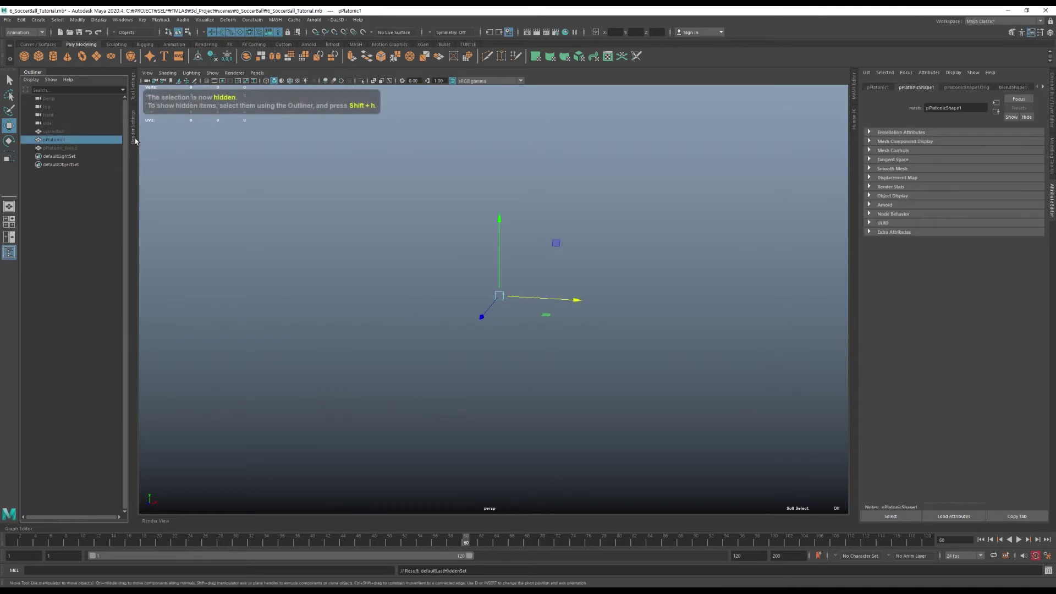
pyautogui.hotkey('shift', 'h')
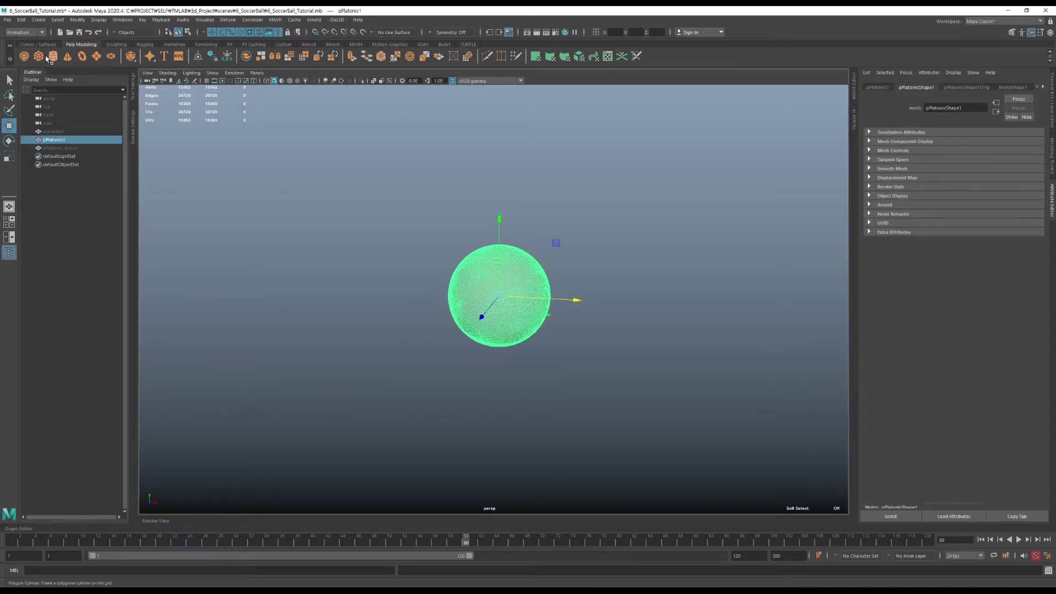
pyautogui.click(38, 56)
pyautogui.press('e')
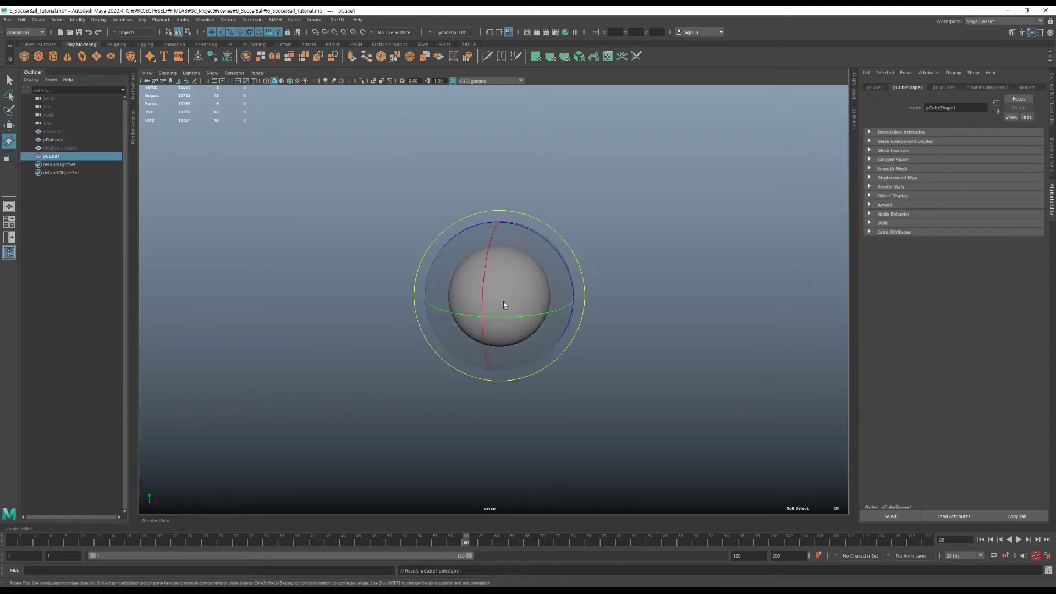
pyautogui.press('r')
pyautogui.moveTo(499, 296); pyautogui.dragTo(598, 292)
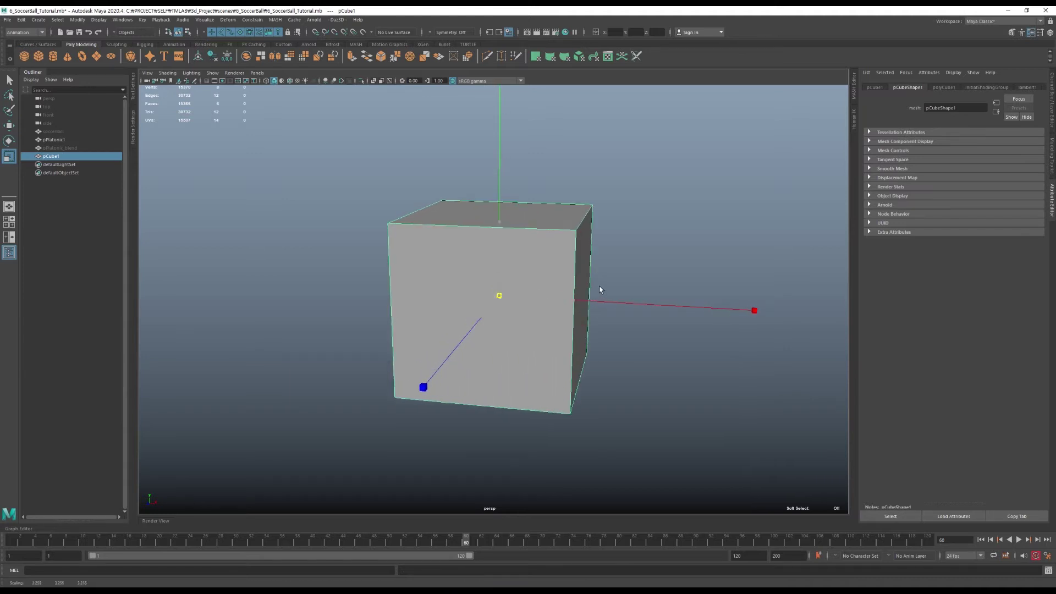
pyautogui.press('w')
pyautogui.moveTo(501, 219); pyautogui.dragTo(519, 344)
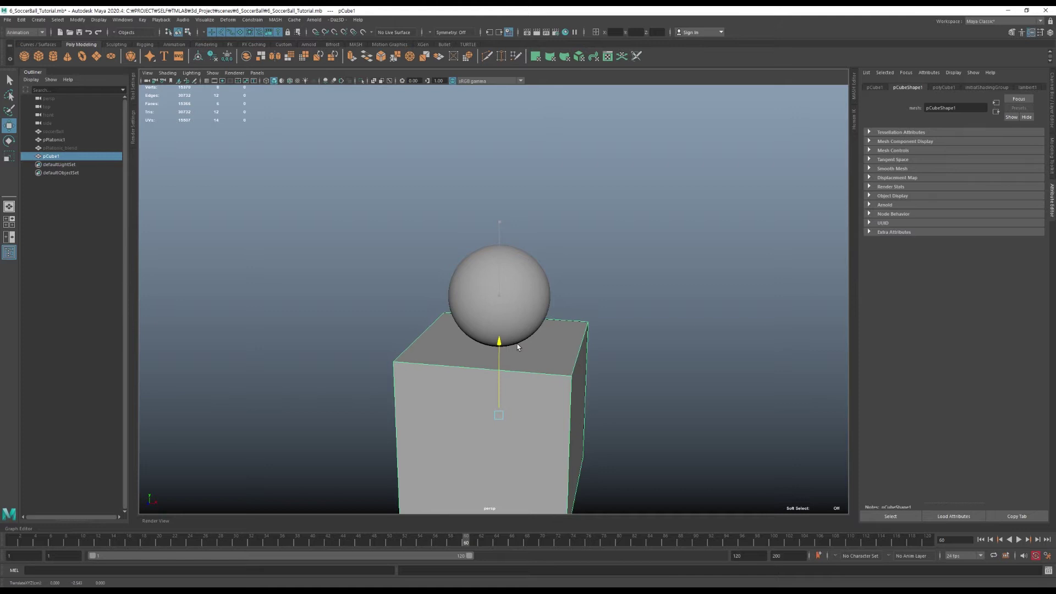
pyautogui.click(339, 175)
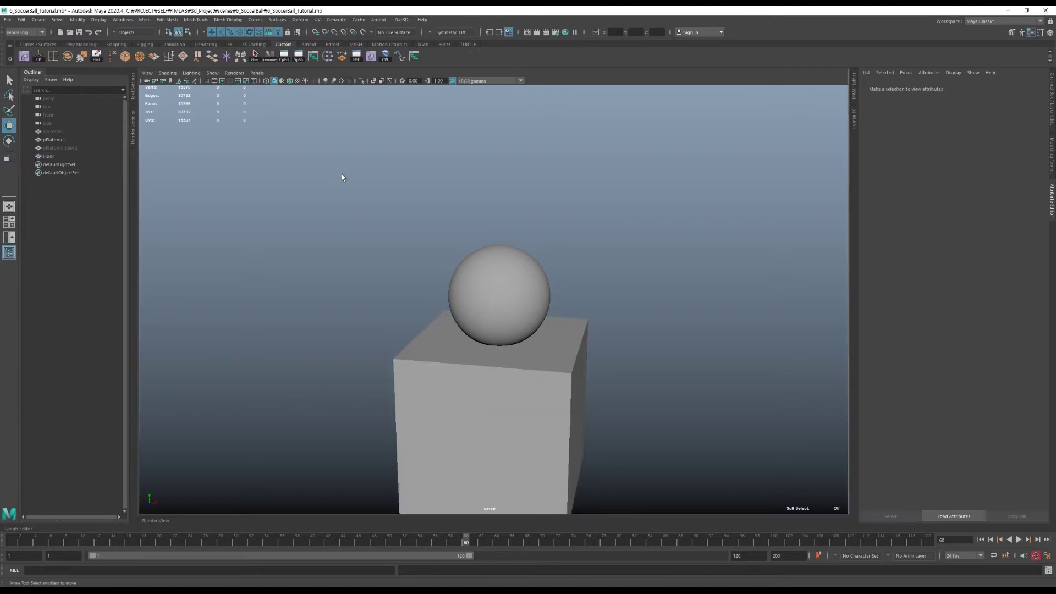
# Key the sphere's Translate Y at frame 15 resting on the cube
pyautogui.click(512, 300)
pyautogui.click(121, 539)
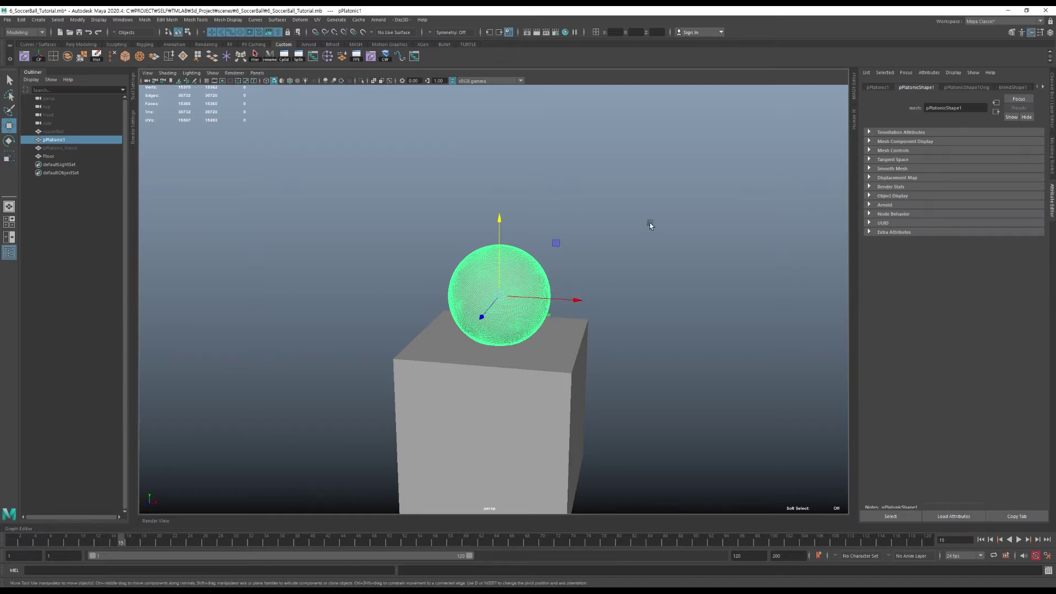
pyautogui.click(1050, 104)
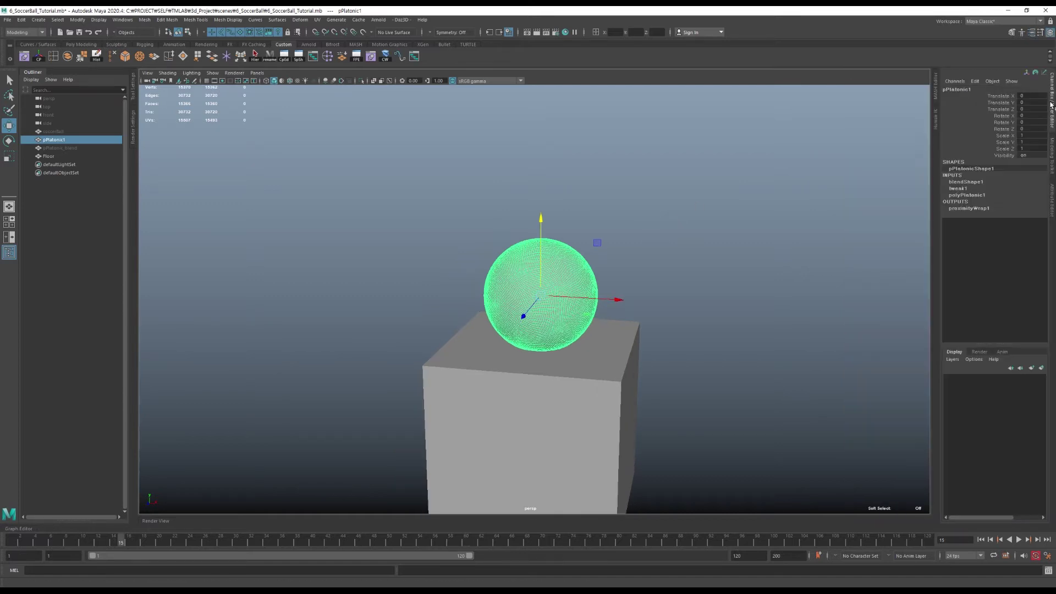
pyautogui.click(1016, 103)
pyautogui.rightClick(1017, 104)
pyautogui.click(975, 124)
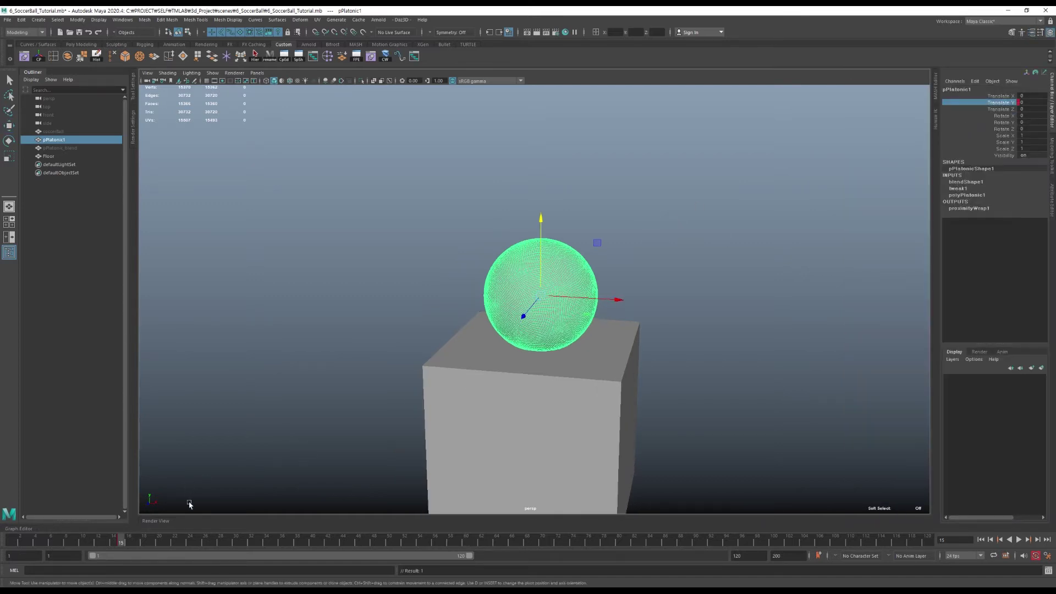
# Key Translate Y at 2.5 on frame 1 and preview the drop in the Graph Editor
pyautogui.click(12, 541)
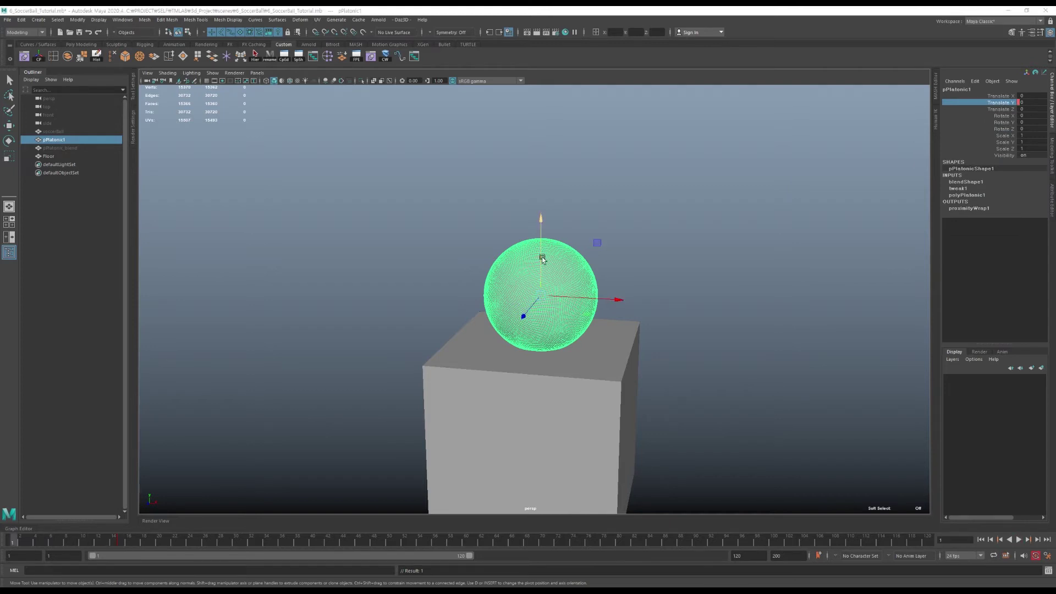
pyautogui.moveTo(541, 253); pyautogui.dragTo(541, 121)
pyautogui.click(1037, 102)
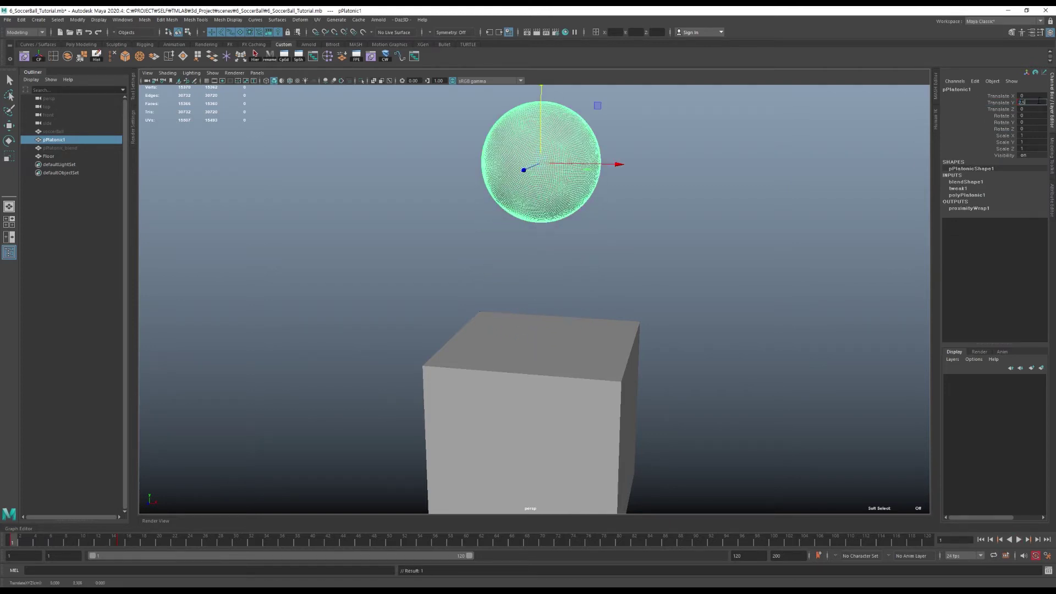
pyautogui.press('Return')
pyautogui.moveTo(16, 542); pyautogui.dragTo(235, 542)
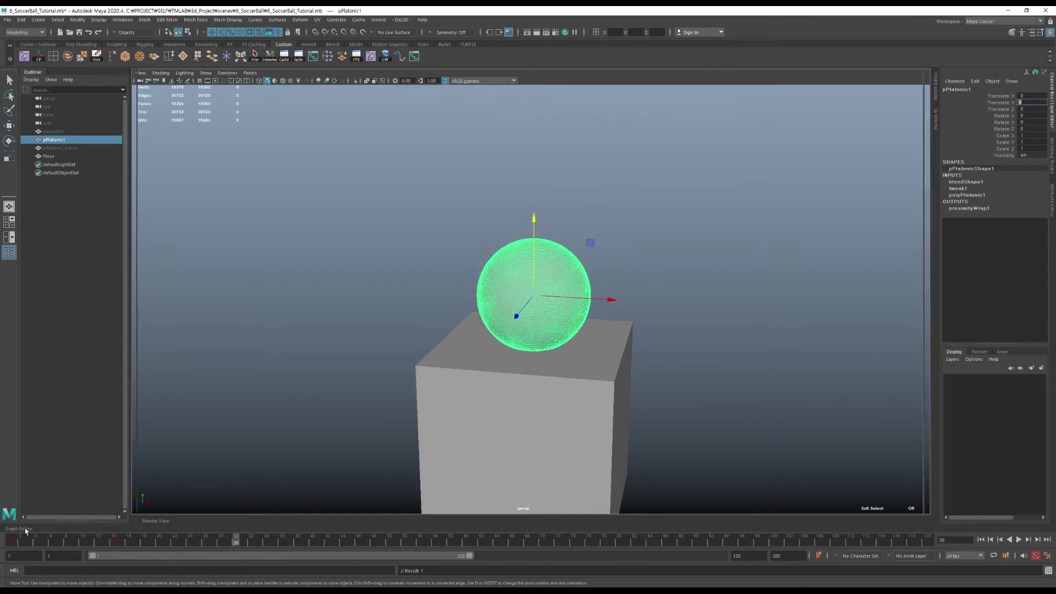
pyautogui.moveTo(33, 528)
pyautogui.mouseDown()
pyautogui.moveTo(33, 408)
pyautogui.moveTo(73, 360)
pyautogui.mouseUp()
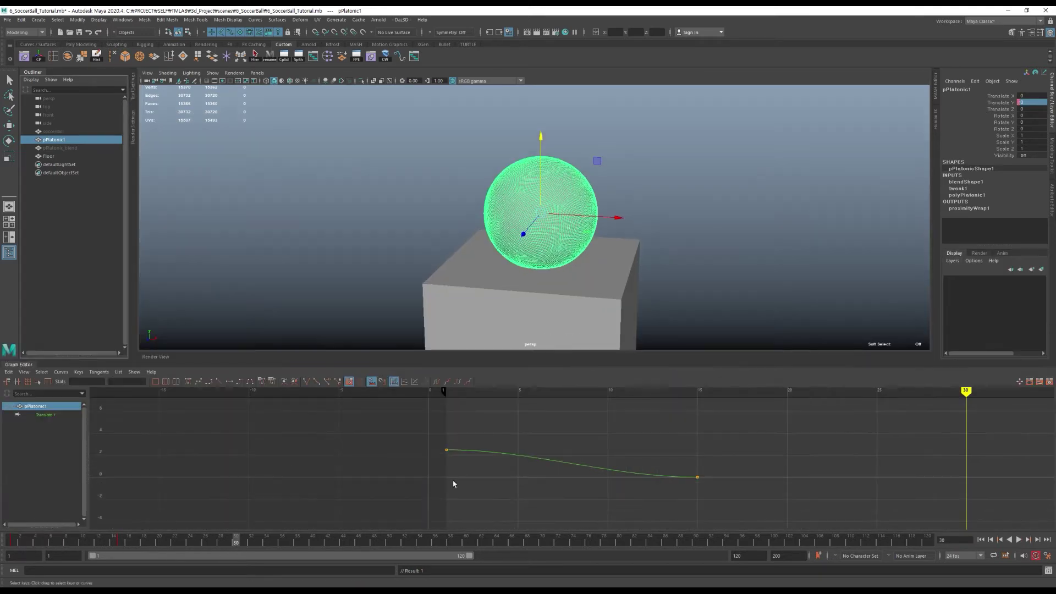
# Copy the frame-1 key to add a Translate Y key of 2.5 at frame 30
pyautogui.moveTo(406, 424); pyautogui.dragTo(488, 490)
pyautogui.press('f')
pyautogui.hotkey('ctrl', 'c')
pyautogui.hotkey('ctrl', 'v')
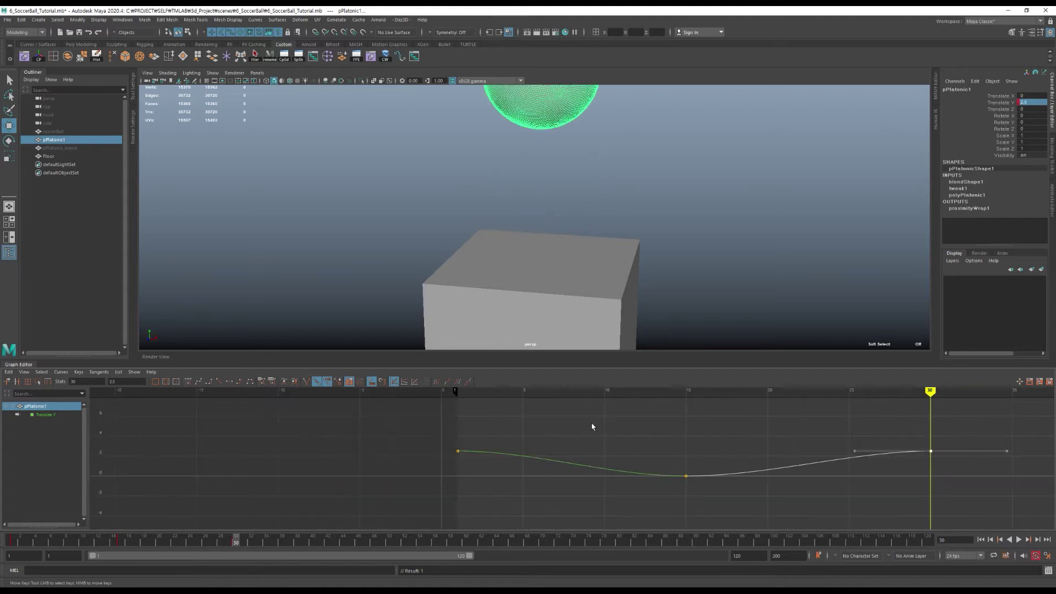
pyautogui.moveTo(625, 436); pyautogui.dragTo(691, 483)
pyautogui.press('q')
# Break and steepen the frame-15 tangents for a sharp floor contact
pyautogui.moveTo(434, 437); pyautogui.dragTo(511, 474)
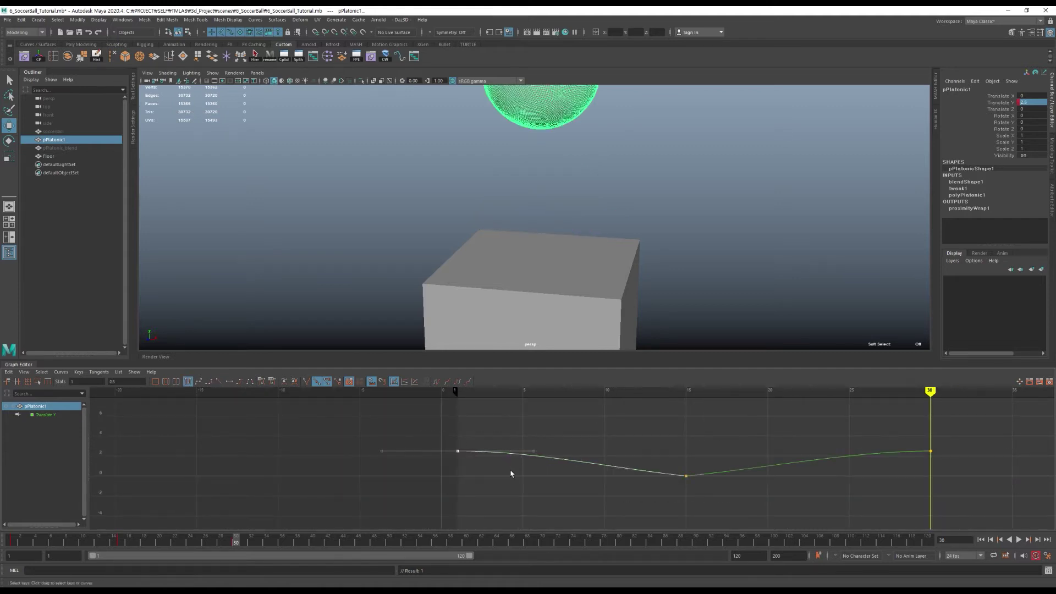
pyautogui.moveTo(822, 427); pyautogui.dragTo(942, 479)
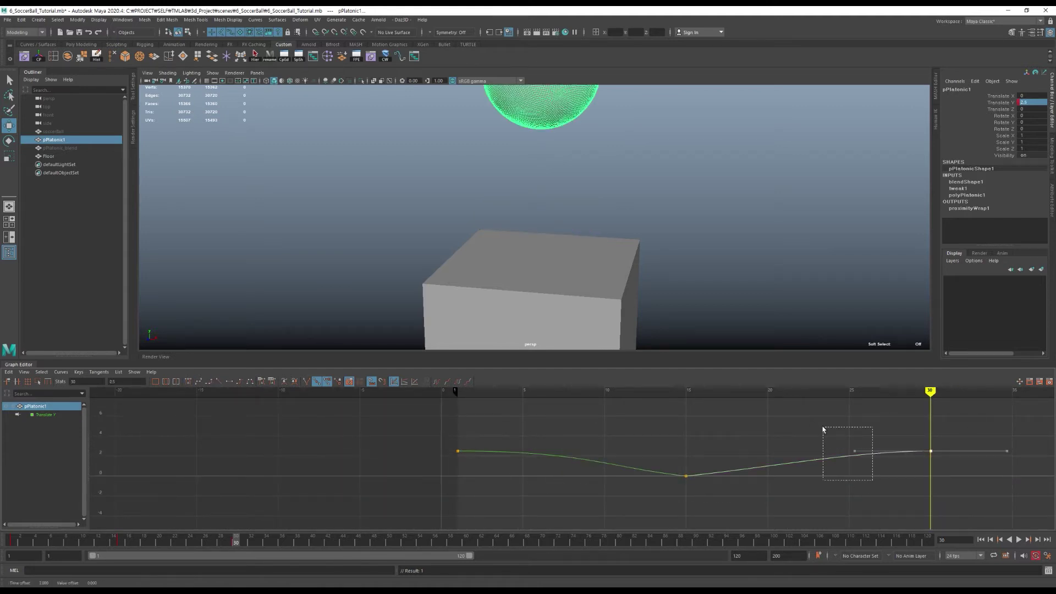
pyautogui.click(627, 461)
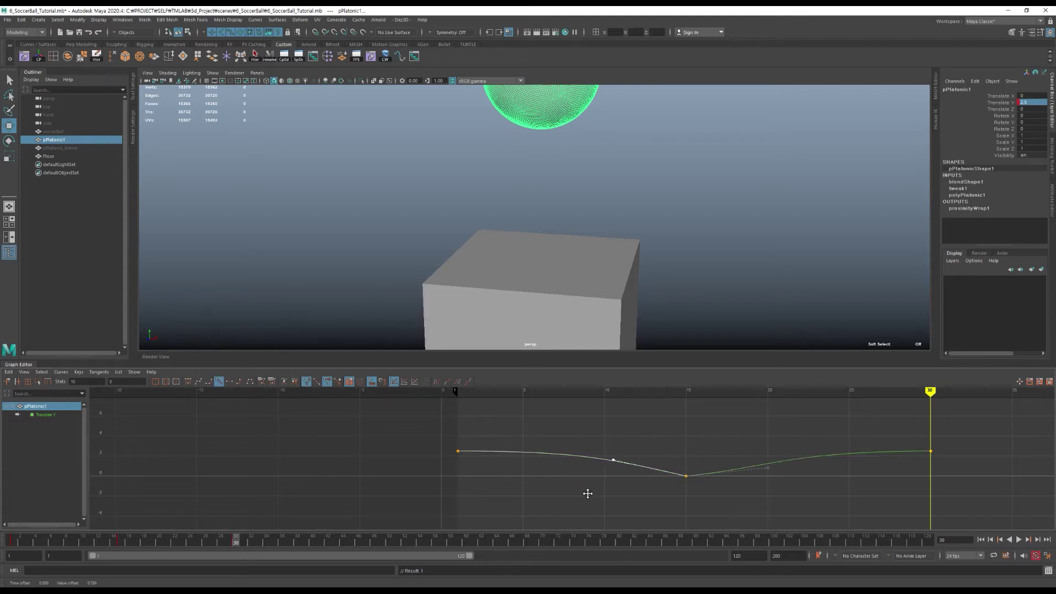
pyautogui.moveTo(622, 443); pyautogui.dragTo(800, 500)
pyautogui.moveTo(800, 500); pyautogui.dragTo(758, 436, button='middle')
pyautogui.scroll(-3, 537, 478)
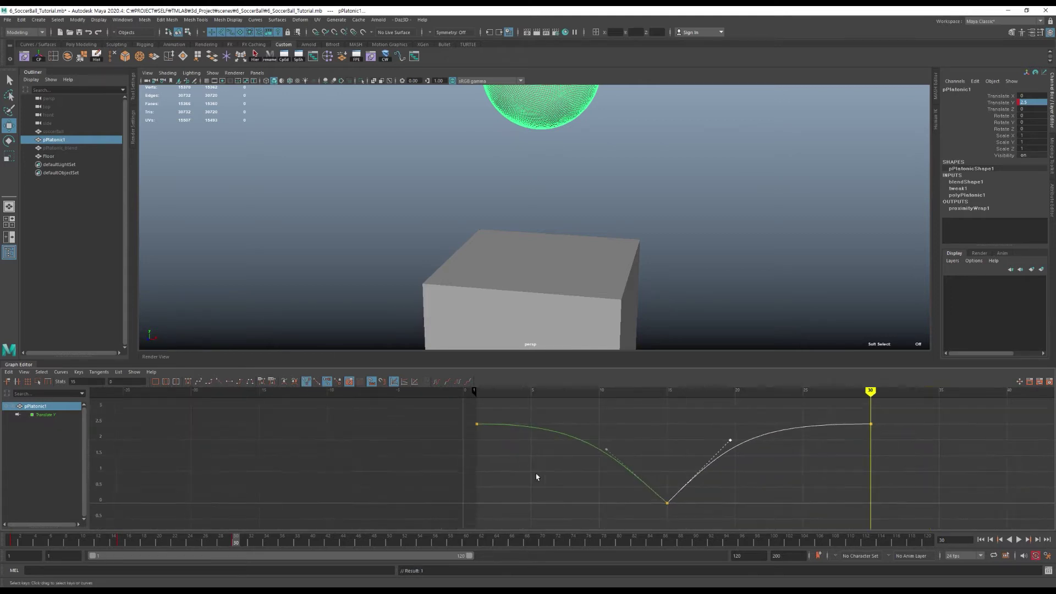
# Copy and paste the bounce keys after frame 30, then play back to check
pyautogui.moveTo(492, 429); pyautogui.dragTo(713, 498)
pyautogui.hotkey('ctrl', 'c')
pyautogui.hotkey('ctrl', 'v')
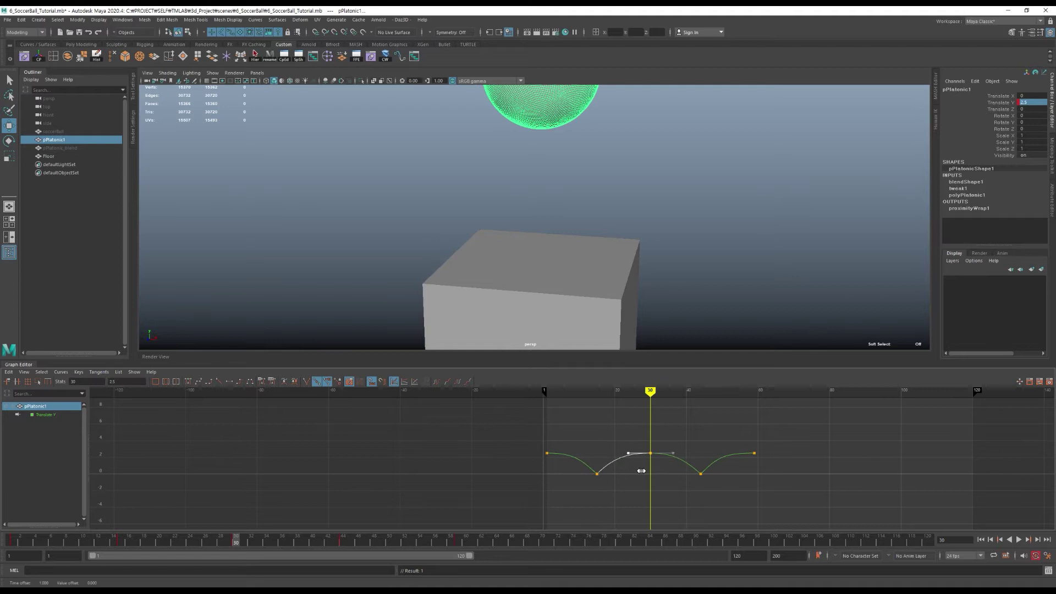
pyautogui.moveTo(520, 465); pyautogui.dragTo(566, 440)
pyautogui.moveTo(722, 437); pyautogui.dragTo(794, 479)
pyautogui.hotkey('alt', 'v')
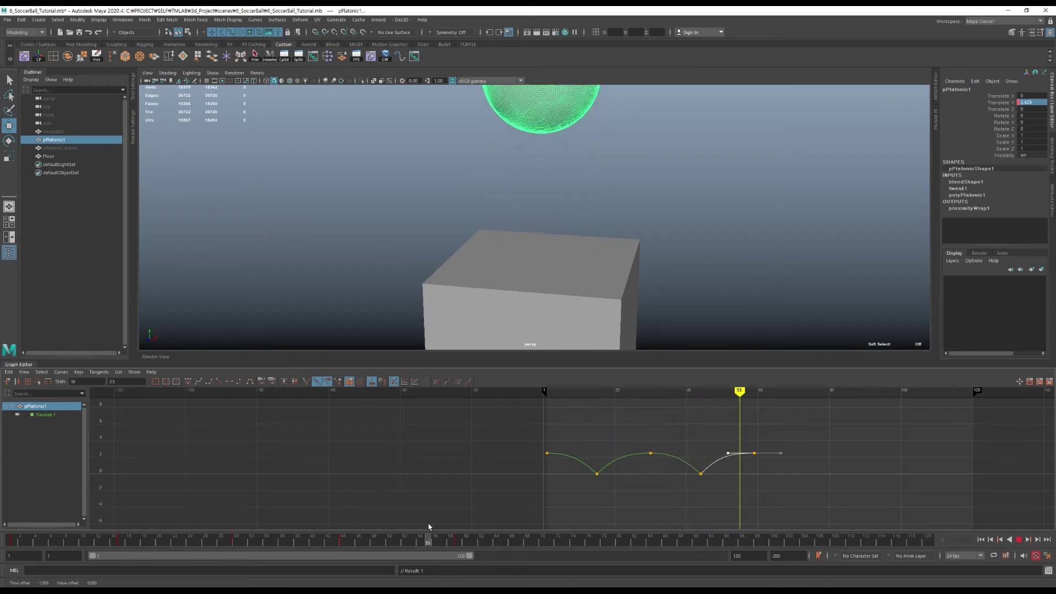
pyautogui.hotkey('alt', 'v')
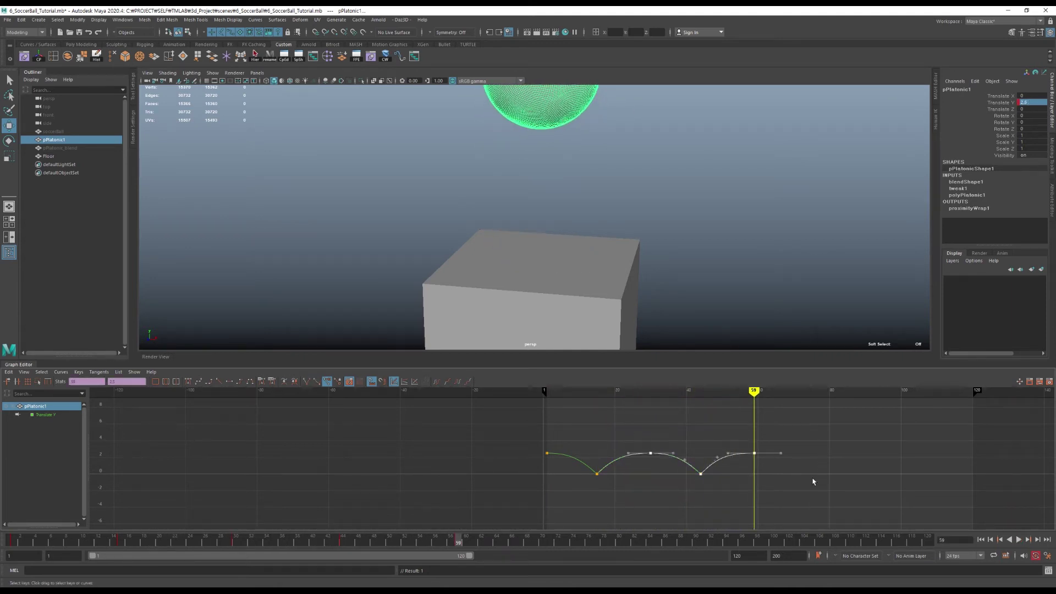
# Paste another bounce, scrub to check, and delete the keys past frame 59
pyautogui.hotkey('ctrl', 'v')
pyautogui.moveTo(455, 543)
pyautogui.mouseDown()
pyautogui.moveTo(126, 535)
pyautogui.moveTo(223, 532)
pyautogui.moveTo(391, 505)
pyautogui.mouseUp()
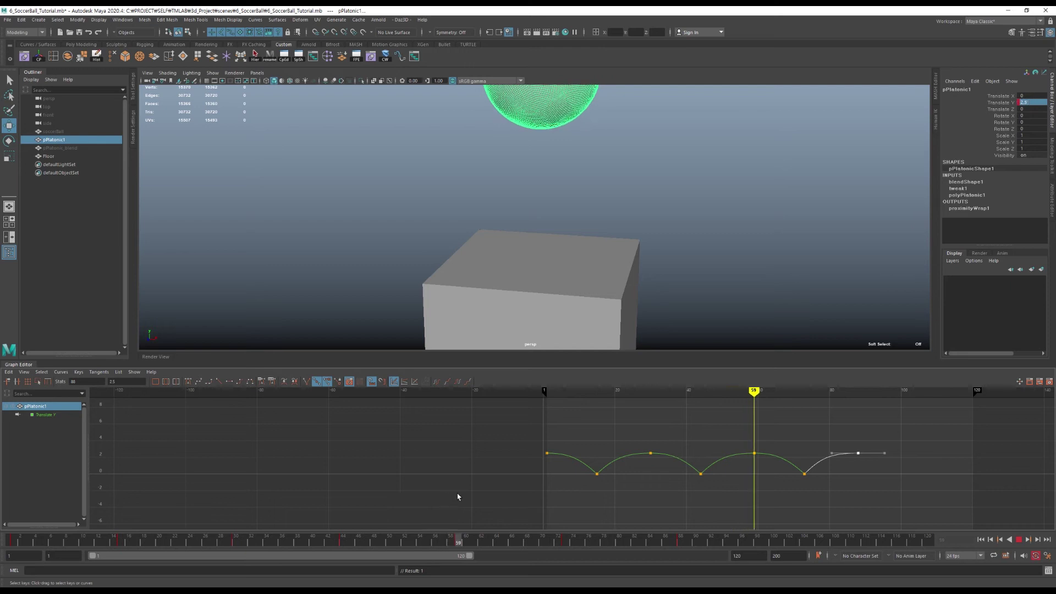
pyautogui.hotkey('alt', 'v')
pyautogui.moveTo(785, 421); pyautogui.dragTo(909, 514)
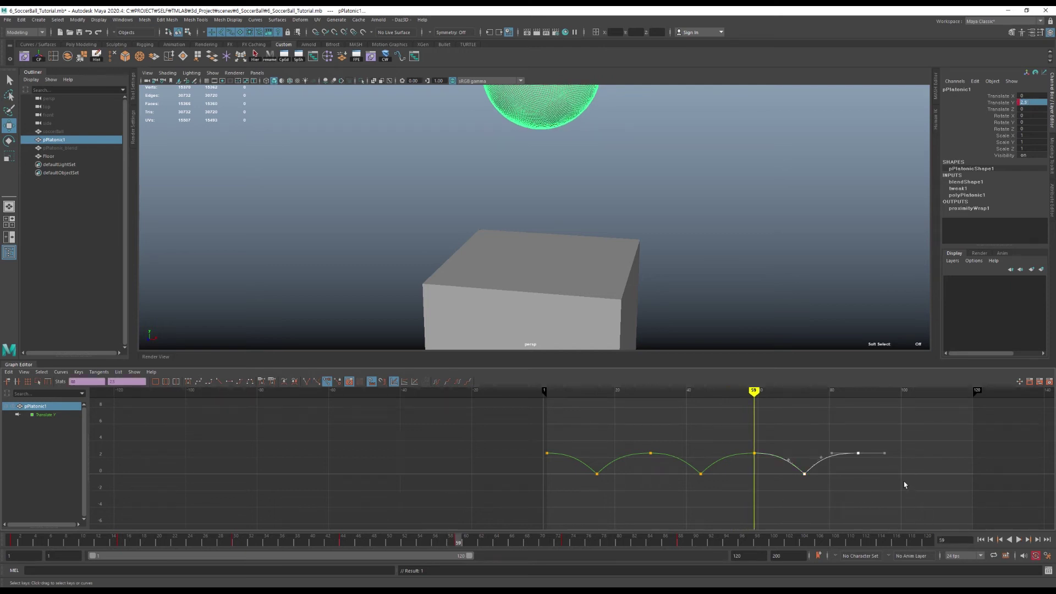
pyautogui.press('Delete')
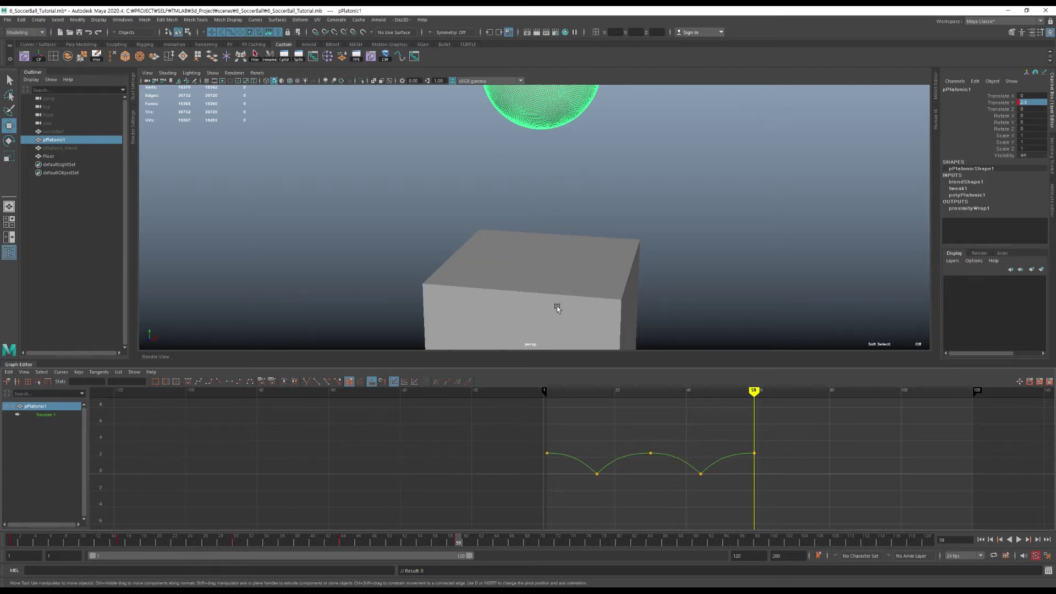
pyautogui.click(93, 543)
# Key Rotate X at frame 1 on the proxy sphere
pyautogui.press('Escape')
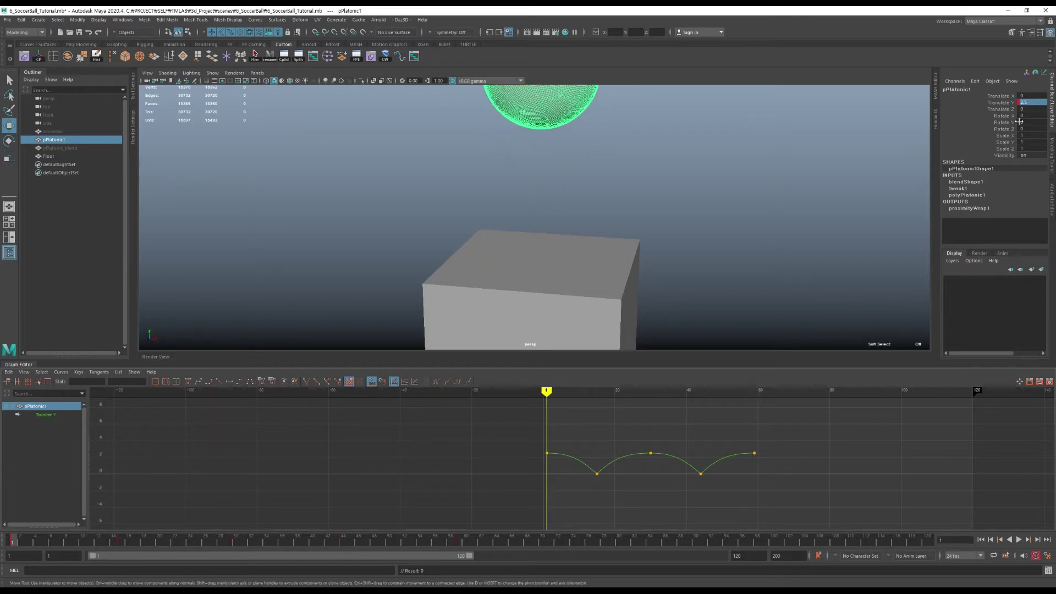
pyautogui.click(1000, 117)
pyautogui.rightClick(1000, 117)
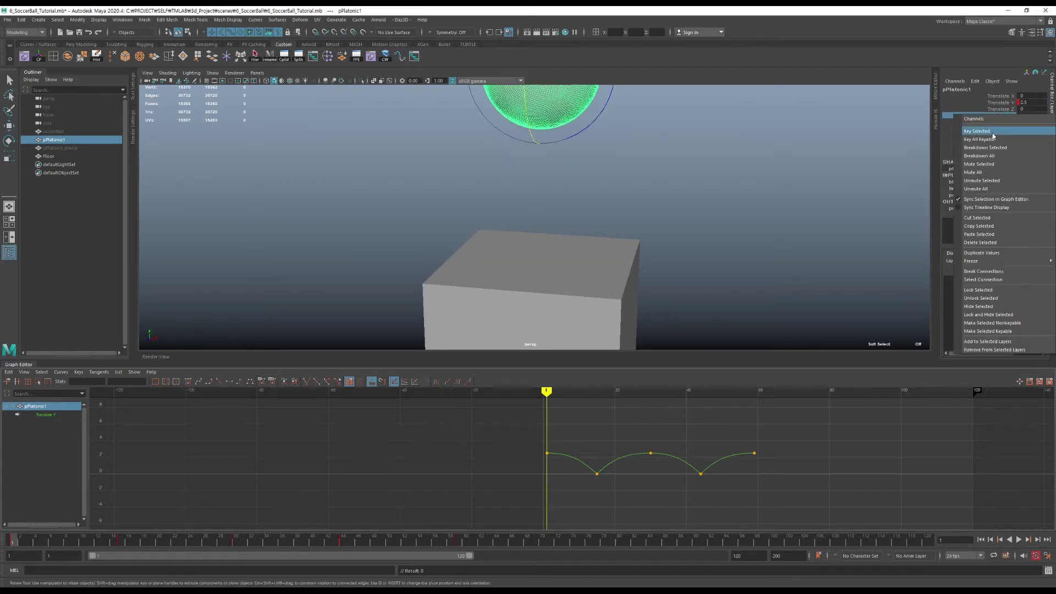
pyautogui.click(993, 132)
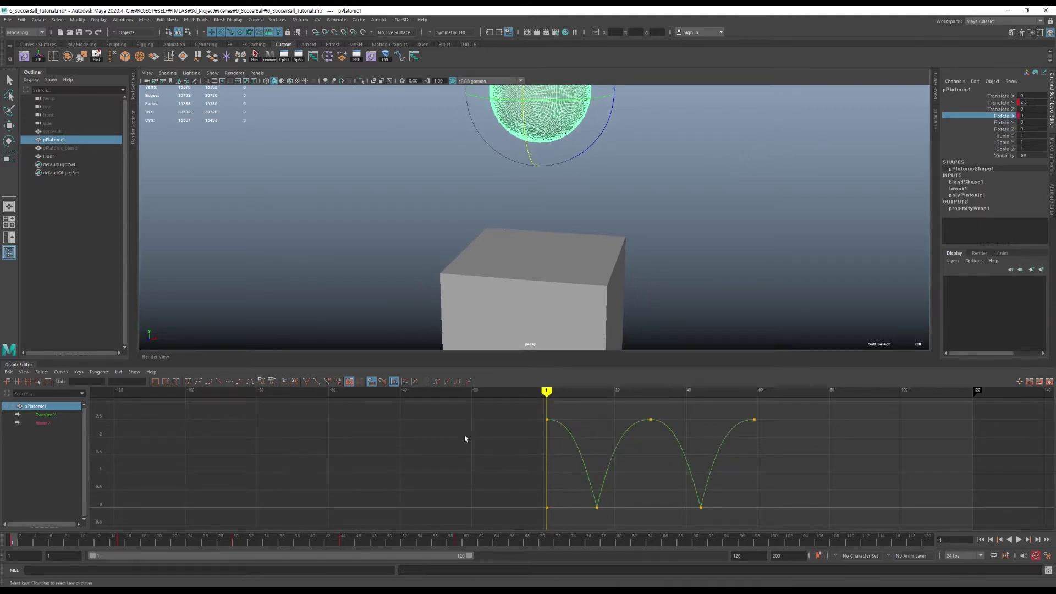
# Set Rotate X to 360 at frame 59 and key it
pyautogui.click(459, 541)
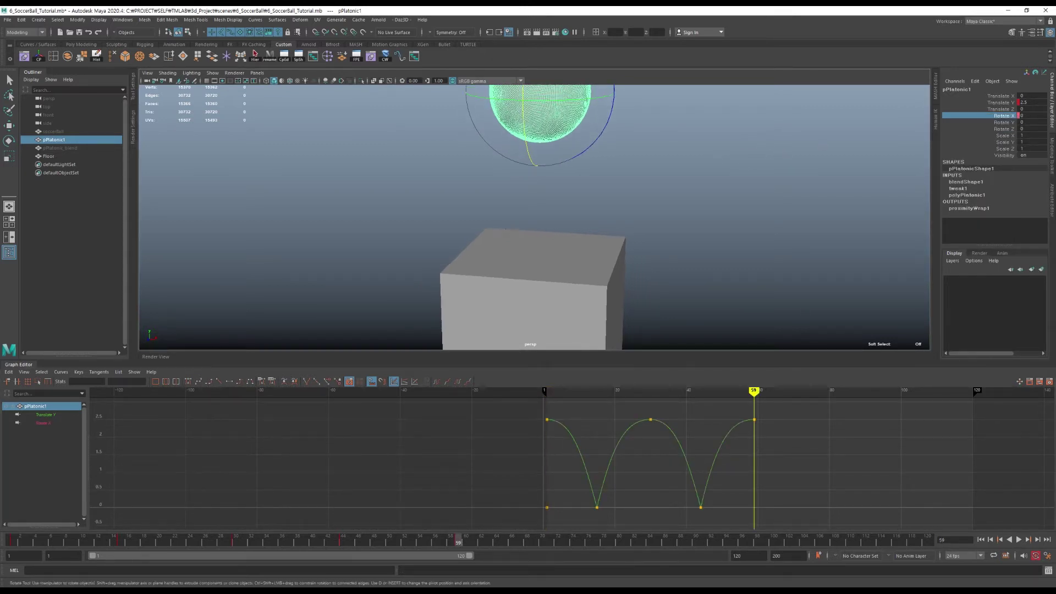
pyautogui.click(1029, 117)
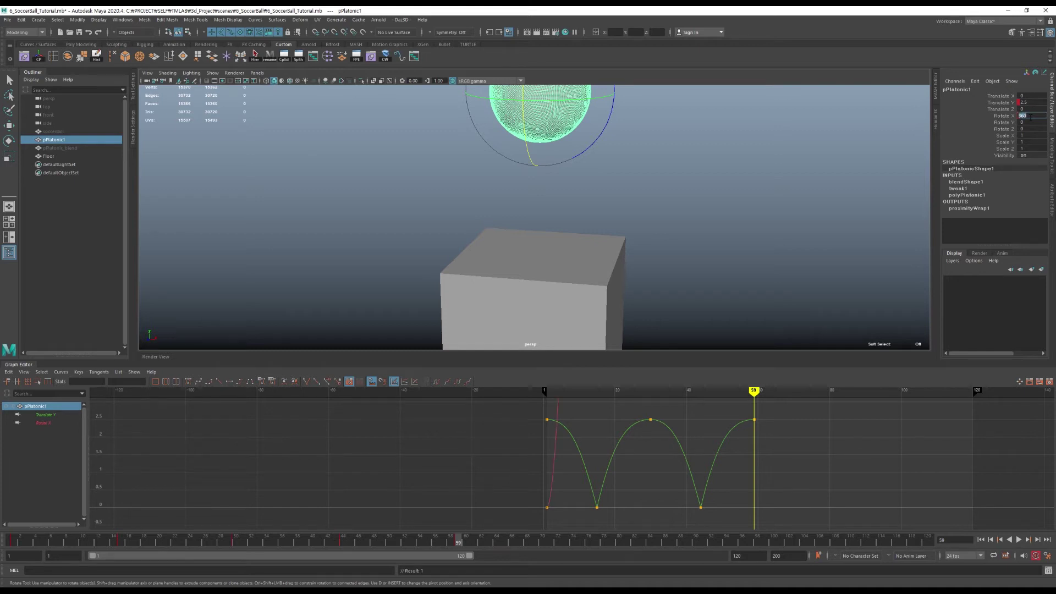
pyautogui.press('Return')
pyautogui.click(41, 422)
pyautogui.press('f')
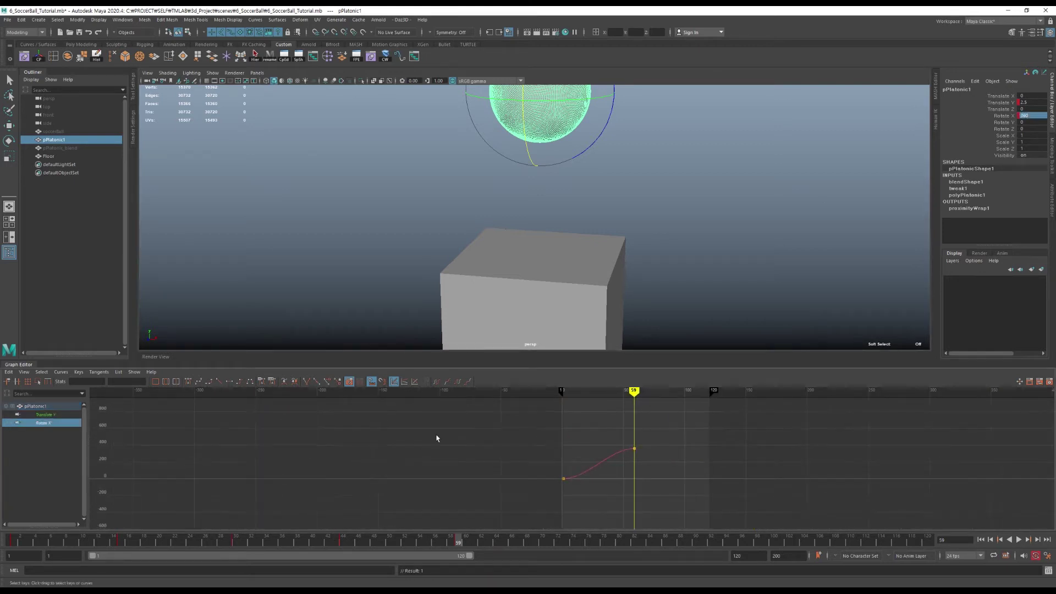
# Give both rotation keys Linear tangents and scrub to preview the steady spin
pyautogui.moveTo(460, 426); pyautogui.dragTo(703, 518)
pyautogui.press('w')
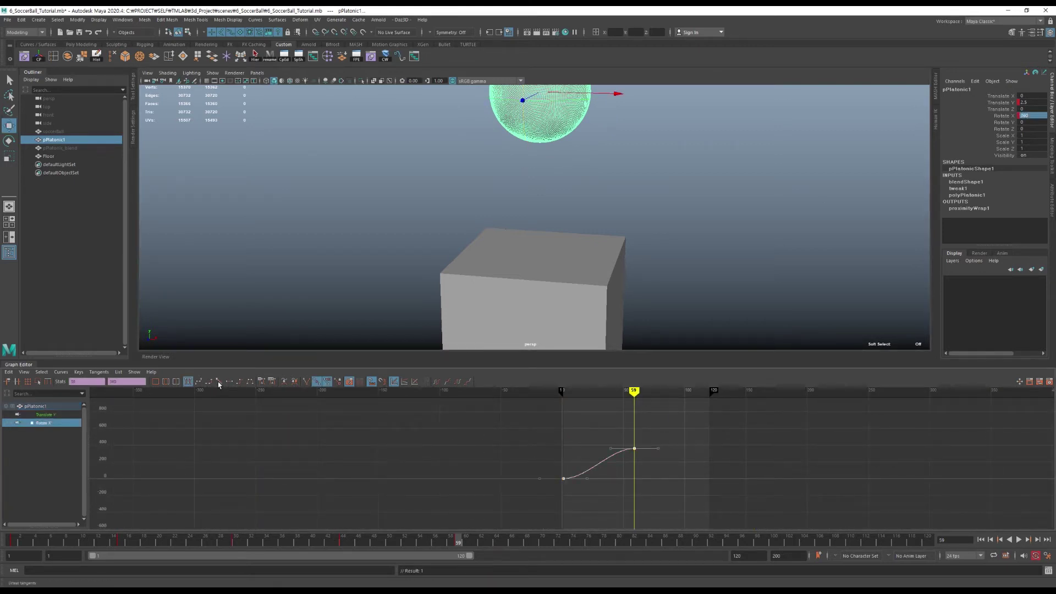
pyautogui.click(219, 382)
pyautogui.moveTo(449, 538)
pyautogui.mouseDown()
pyautogui.moveTo(205, 542)
pyautogui.moveTo(250, 561)
pyautogui.moveTo(459, 579)
pyautogui.mouseUp()
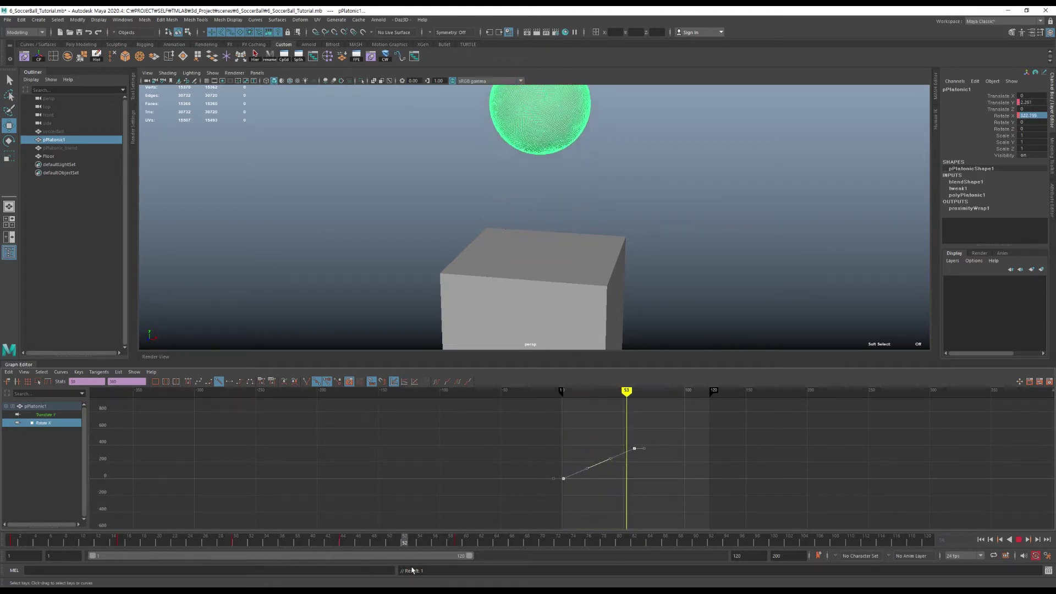
pyautogui.click(54, 140)
# Hide the pPlatonic1 proxy sphere, unhide the soccerBall, and scrub the timeline to preview it
pyautogui.hotkey('ctrl', 'h')
pyautogui.click(53, 132)
pyautogui.hotkey('shift', 'h')
pyautogui.click(362, 229)
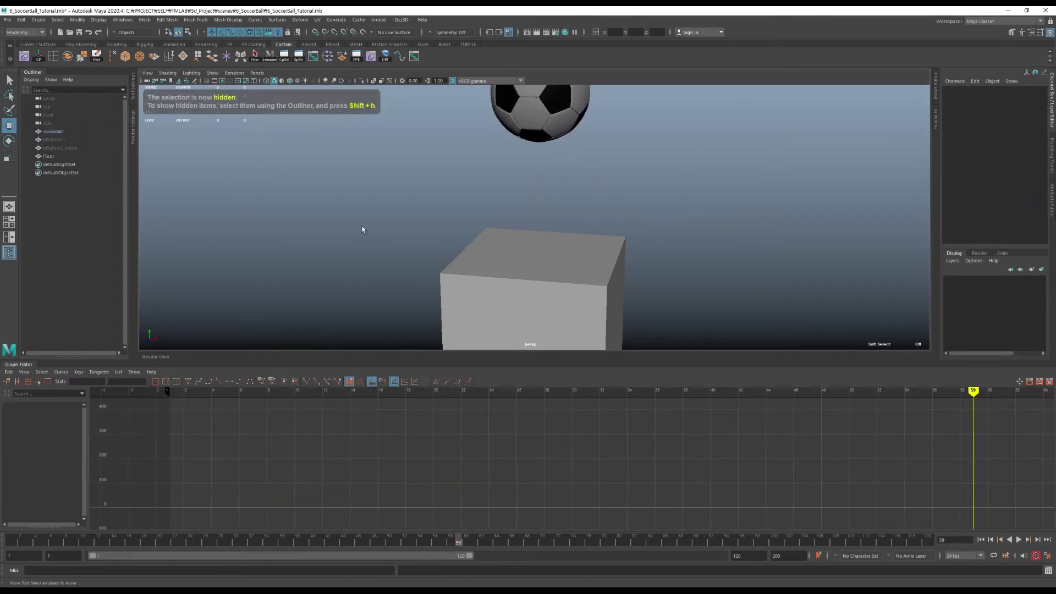
pyautogui.moveTo(12, 541)
pyautogui.mouseDown()
pyautogui.moveTo(180, 542)
pyautogui.moveTo(169, 544)
pyautogui.mouseUp()
# Set the soccer ball's proximityWrap1 Wrap Mode to Surface in the Attribute Editor
pyautogui.moveTo(562, 228)
pyautogui.keyDown('alt'); pyautogui.mouseDown()
pyautogui.moveTo(627, 214)
pyautogui.moveTo(623, 241)
pyautogui.moveTo(594, 238)
pyautogui.moveTo(605, 233)
pyautogui.mouseUp(); pyautogui.keyUp('alt')
pyautogui.scroll(3, 627, 215)
pyautogui.scroll(1, 631, 244)
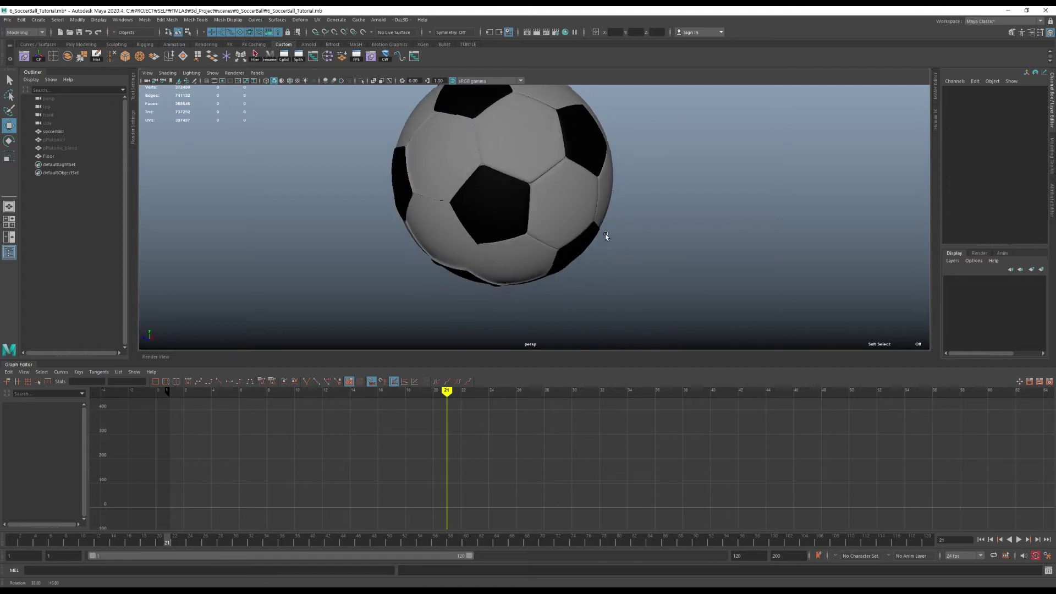
pyautogui.click(577, 224)
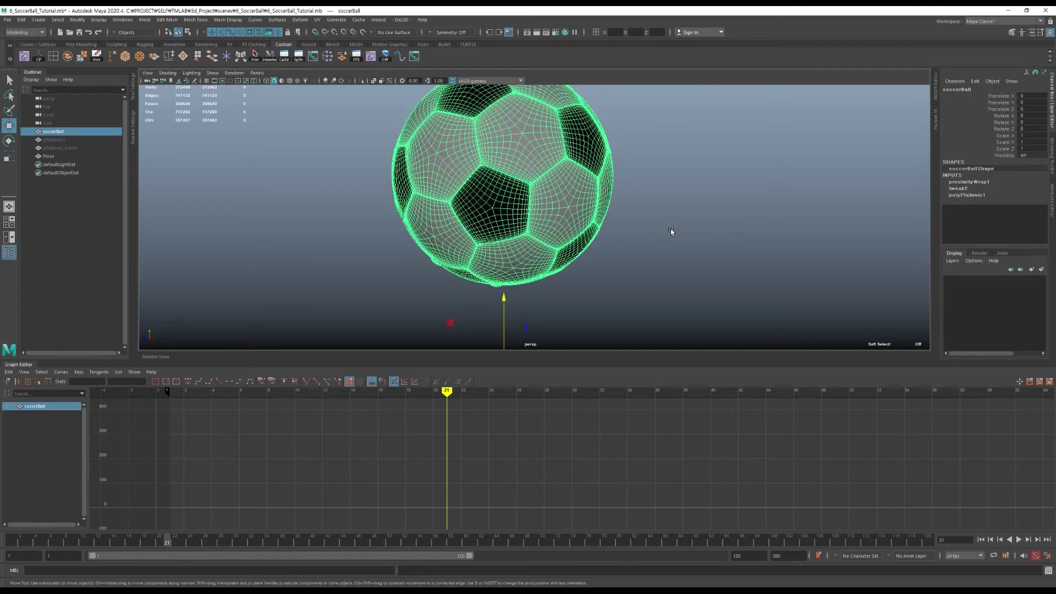
pyautogui.hotkey('ctrl', 'a')
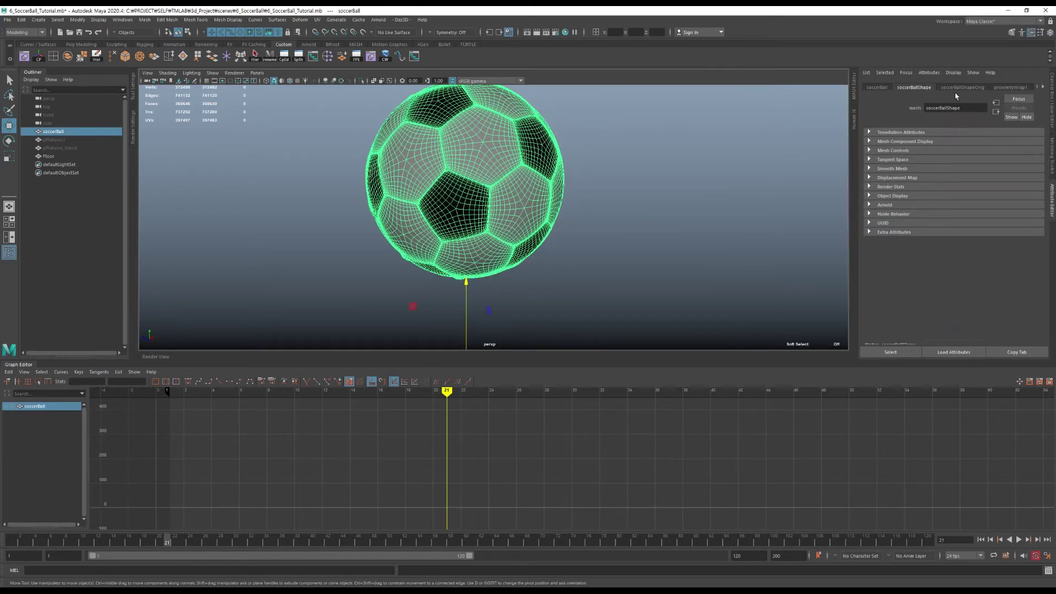
pyautogui.click(1015, 87)
pyautogui.click(942, 155)
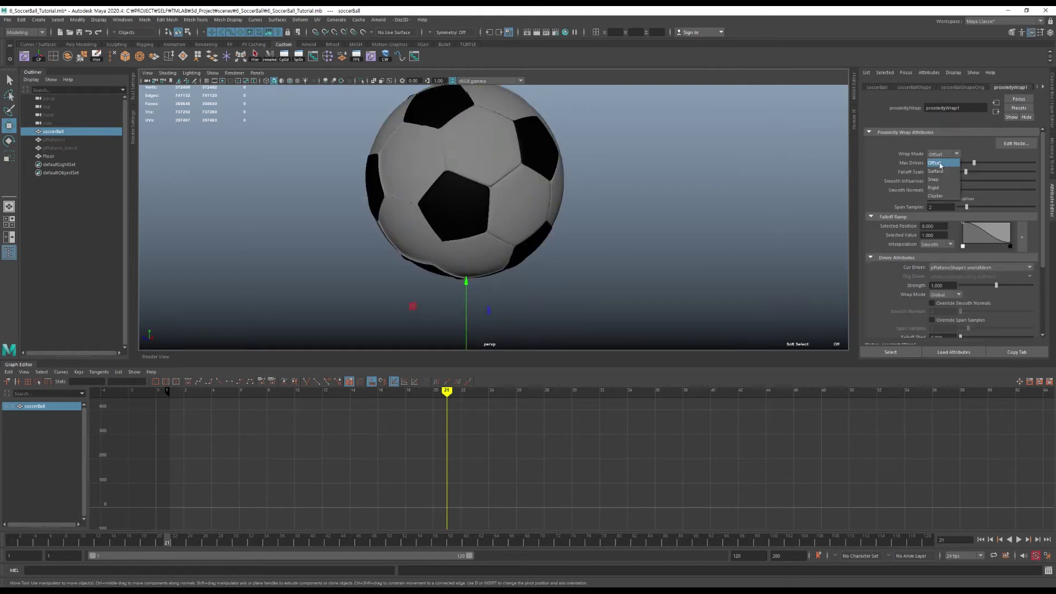
pyautogui.click(937, 172)
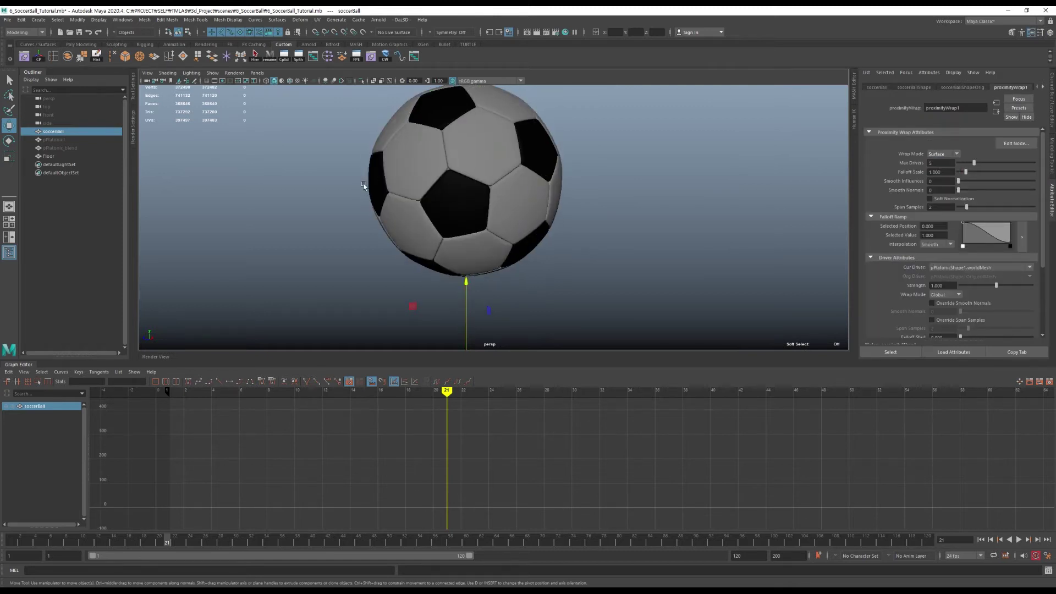
# Toggle viewport Selection Highlighting, then play and scrub to frame 43 to check the ball
pyautogui.click(212, 73)
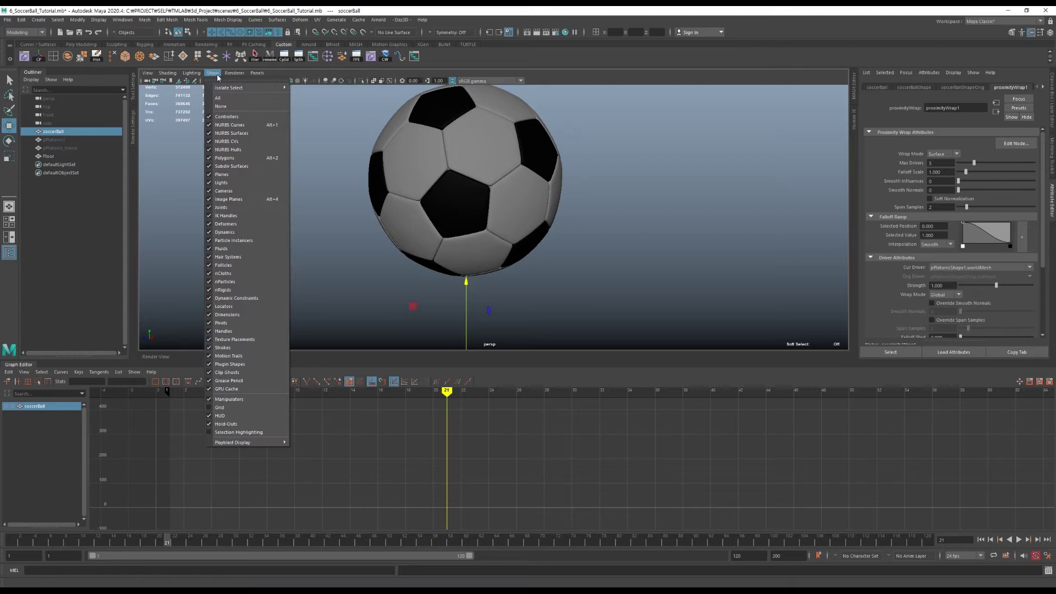
pyautogui.click(234, 433)
pyautogui.hotkey('alt', 'v')
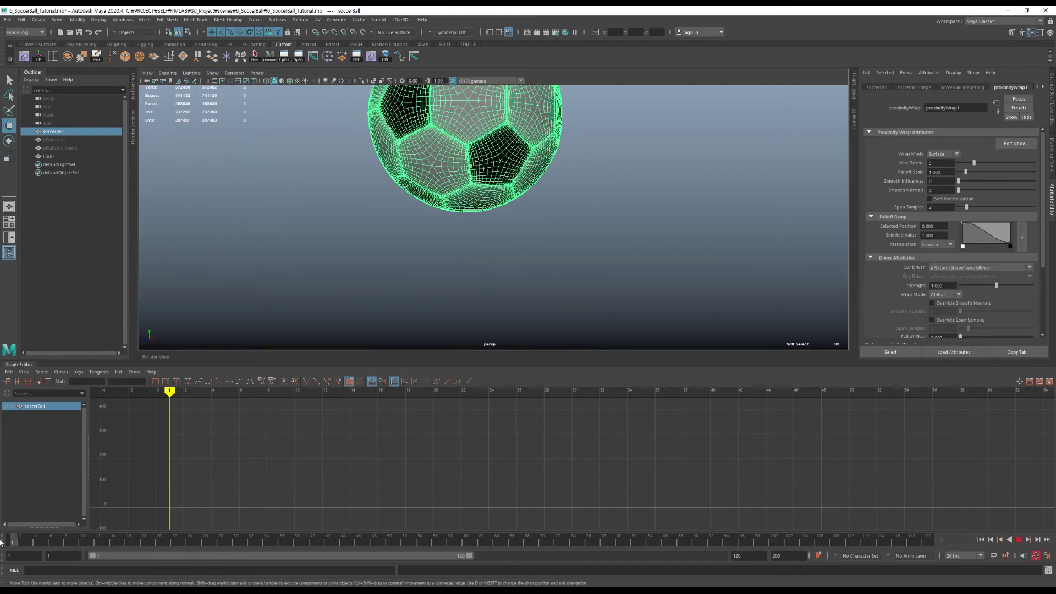
pyautogui.moveTo(98, 543); pyautogui.dragTo(340, 543)
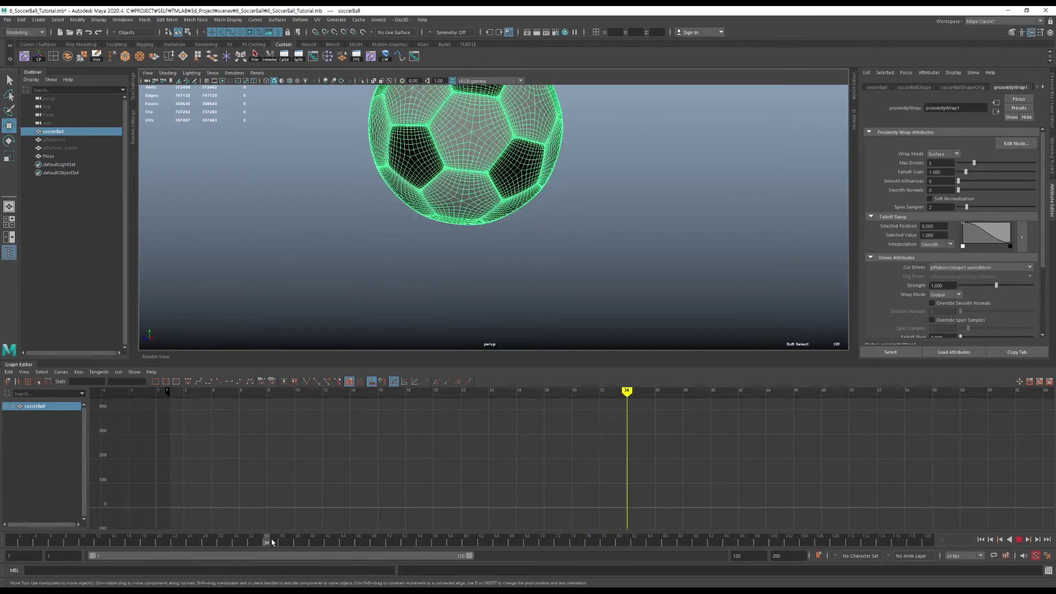
# Hide the soccerBall again and show the pPlatonic1 proxy sphere
pyautogui.click(648, 251)
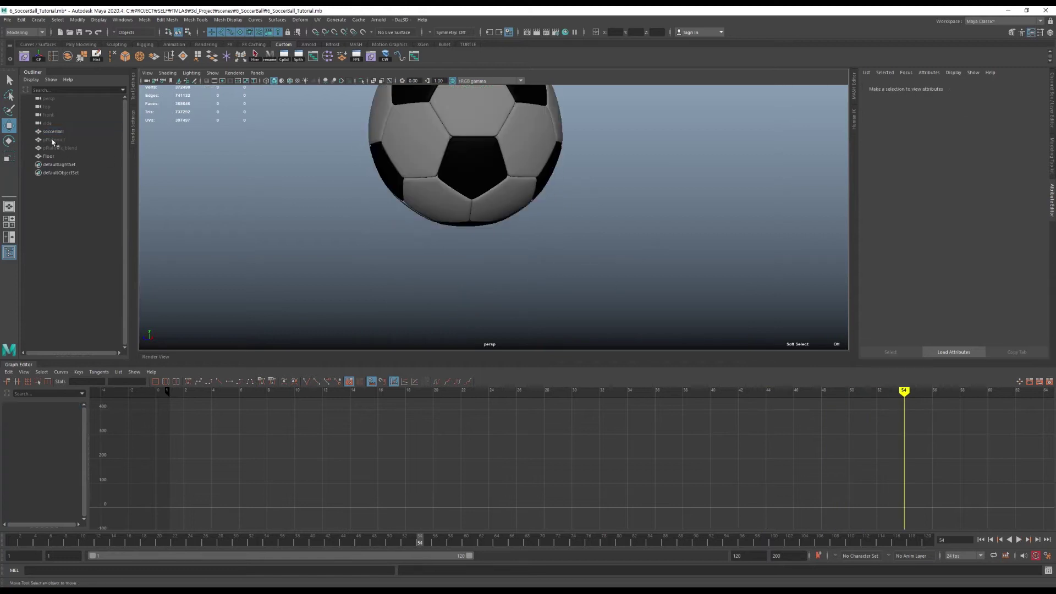
pyautogui.click(83, 134)
pyautogui.hotkey('ctrl', 'h')
pyautogui.click(83, 139)
pyautogui.hotkey('shift', 'h')
pyautogui.click(383, 232)
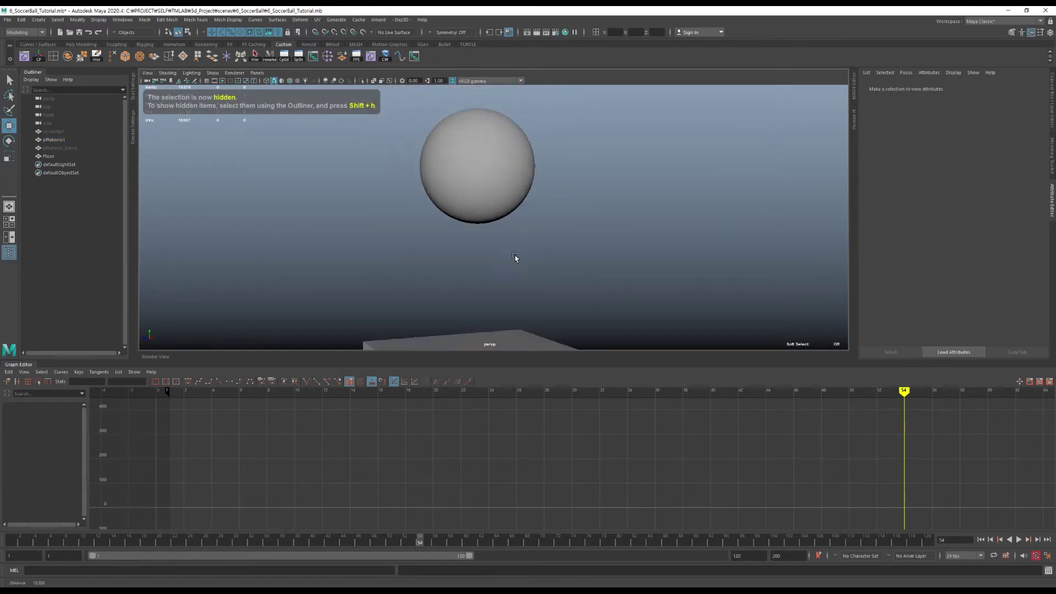
pyautogui.scroll(-2, 565, 272)
pyautogui.keyDown('alt'); pyautogui.moveTo(564, 272); pyautogui.dragTo(558, 285); pyautogui.keyUp('alt')
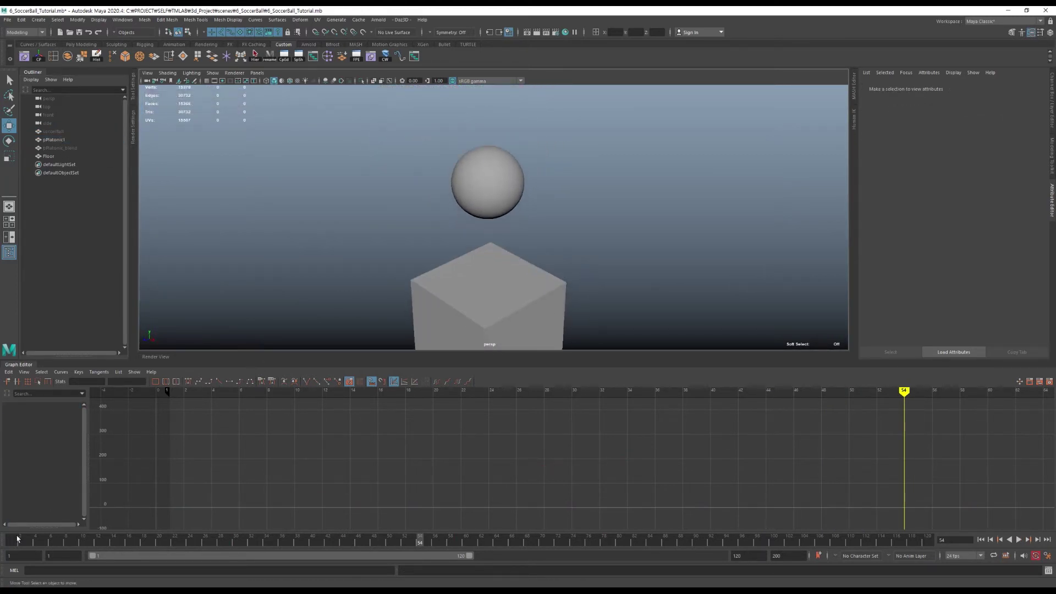
# Play and stop the animation, set the time to frame 59, and select the Floor cube
pyautogui.hotkey('alt', 'v')
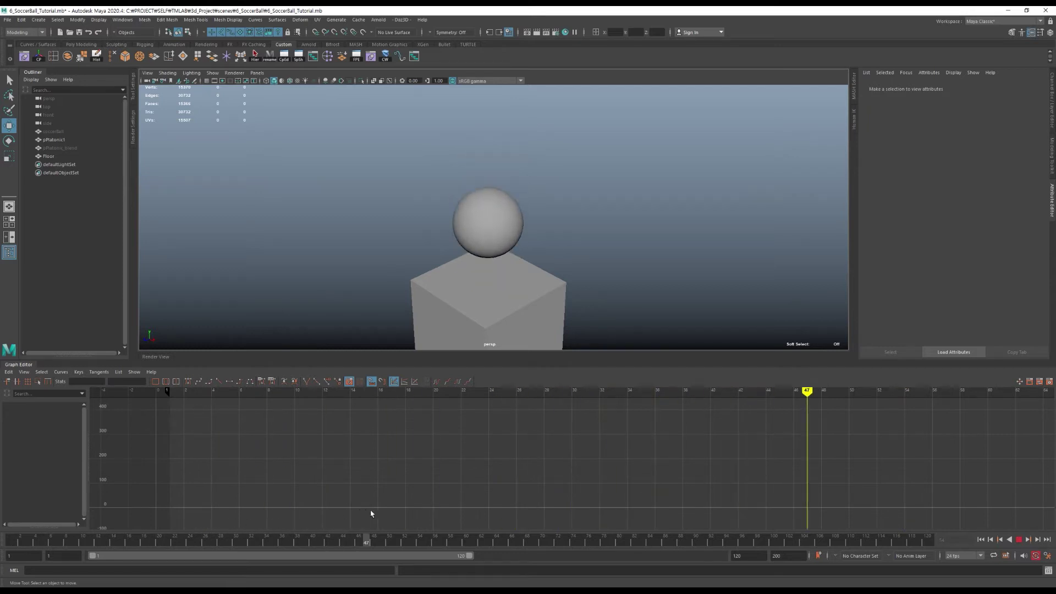
pyautogui.hotkey('alt', 'v')
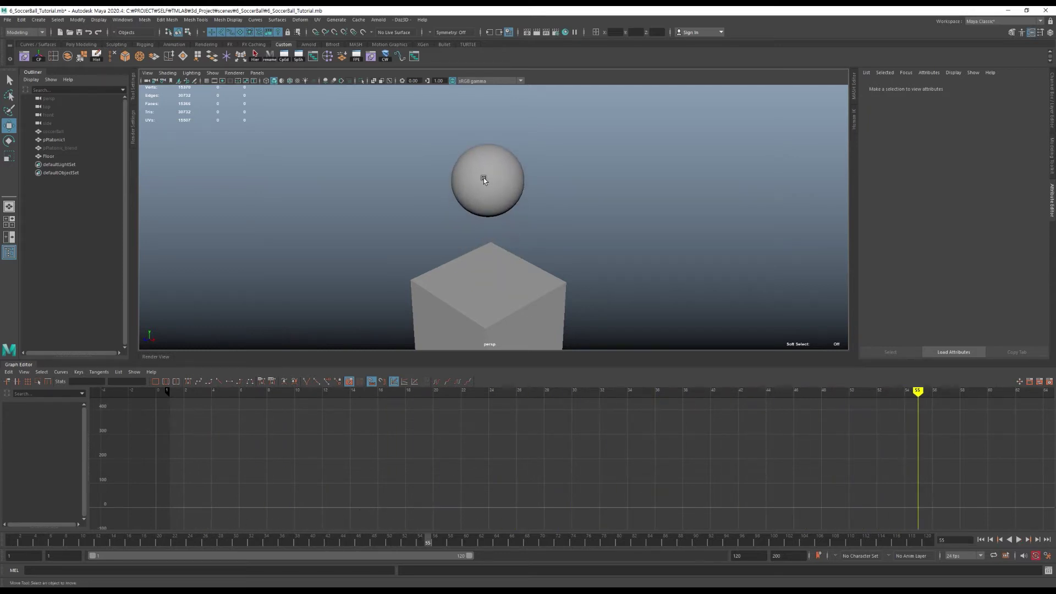
pyautogui.click(483, 178)
pyautogui.moveTo(452, 543); pyautogui.dragTo(457, 544)
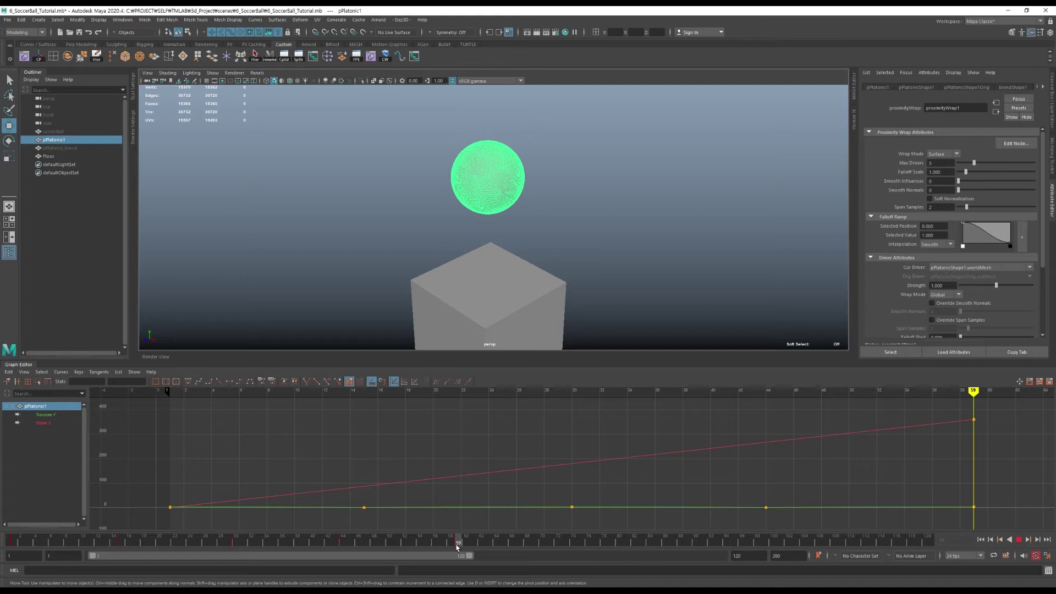
pyautogui.click(482, 336)
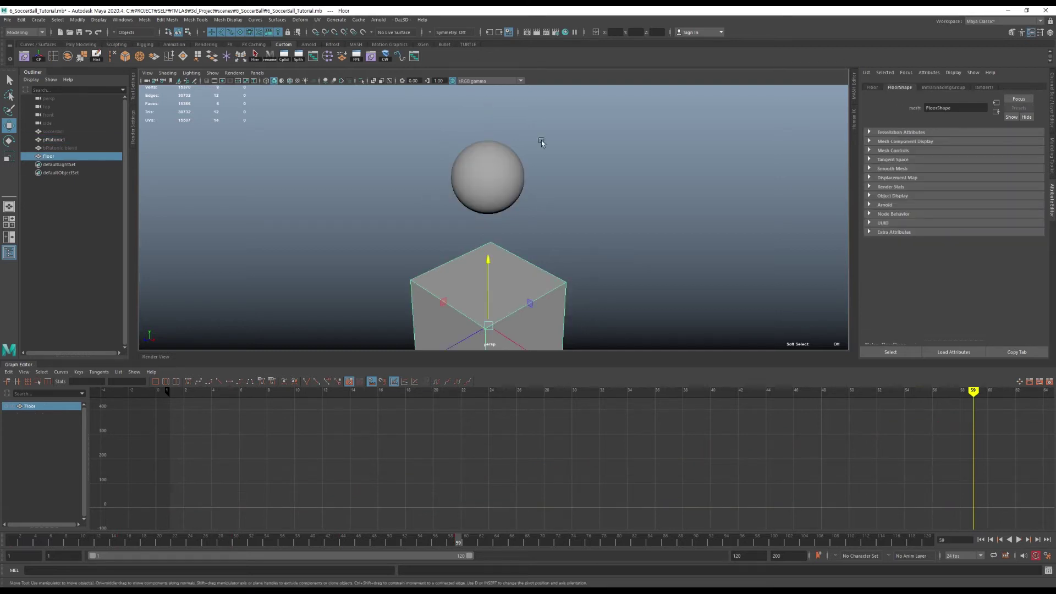
pyautogui.click(25, 32)
# Switch to the FX menu set and tear off the Fields/Solvers menu as a floating panel
pyautogui.click(25, 65)
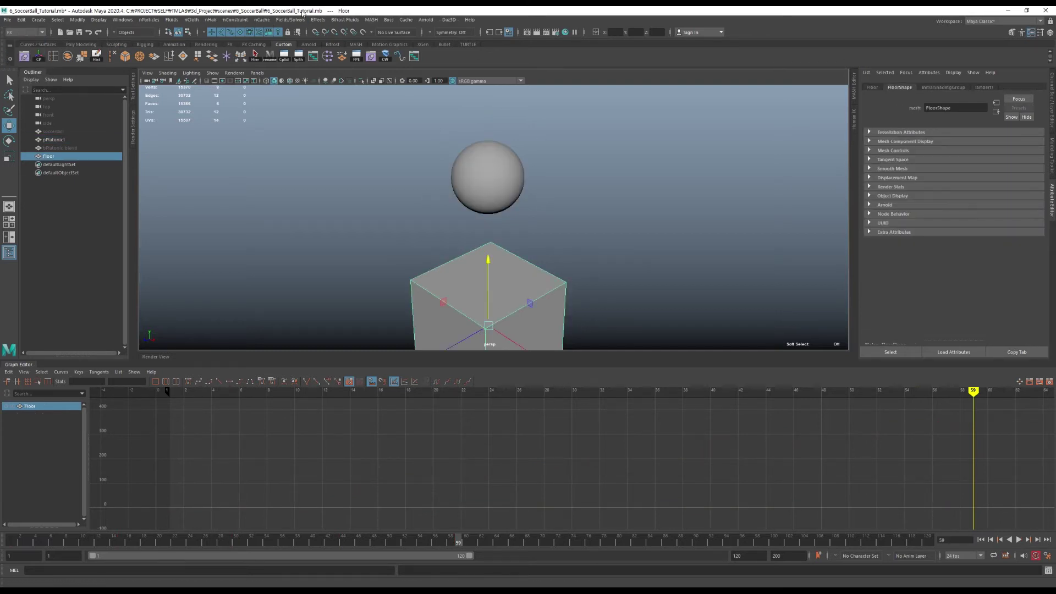
pyautogui.click(291, 20)
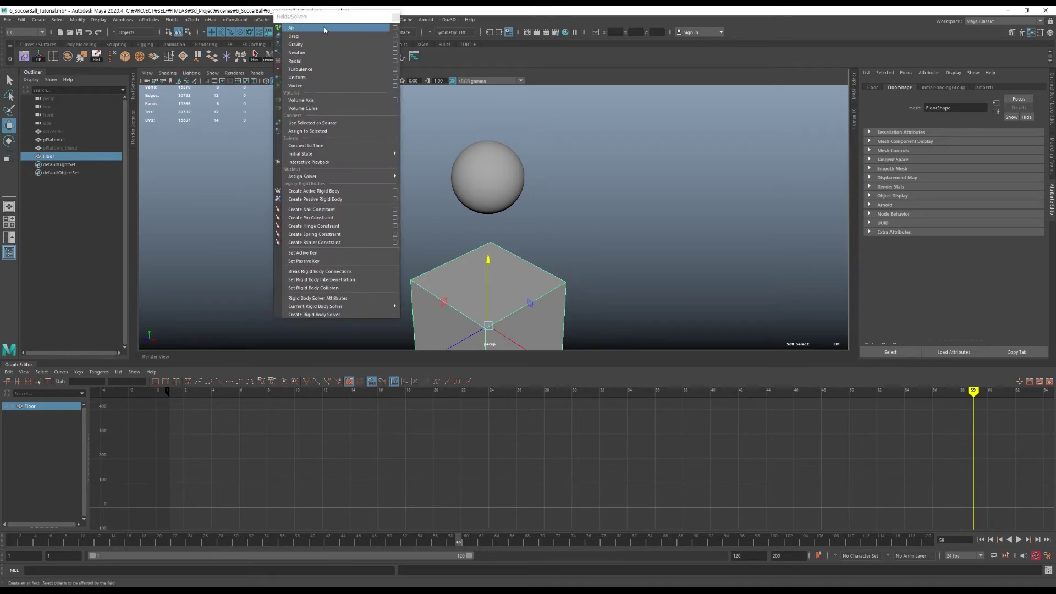
pyautogui.click(299, 27)
pyautogui.moveTo(267, 37); pyautogui.dragTo(225, 91)
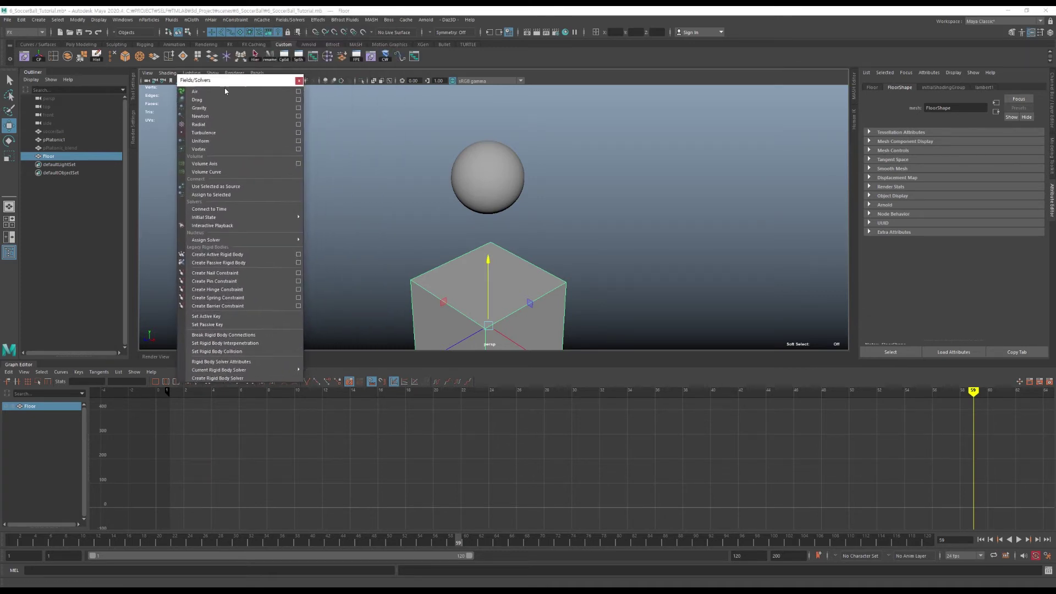
# Make Floor a passive rigid body and key the sphere passive at frame 59, active at 60
pyautogui.click(227, 266)
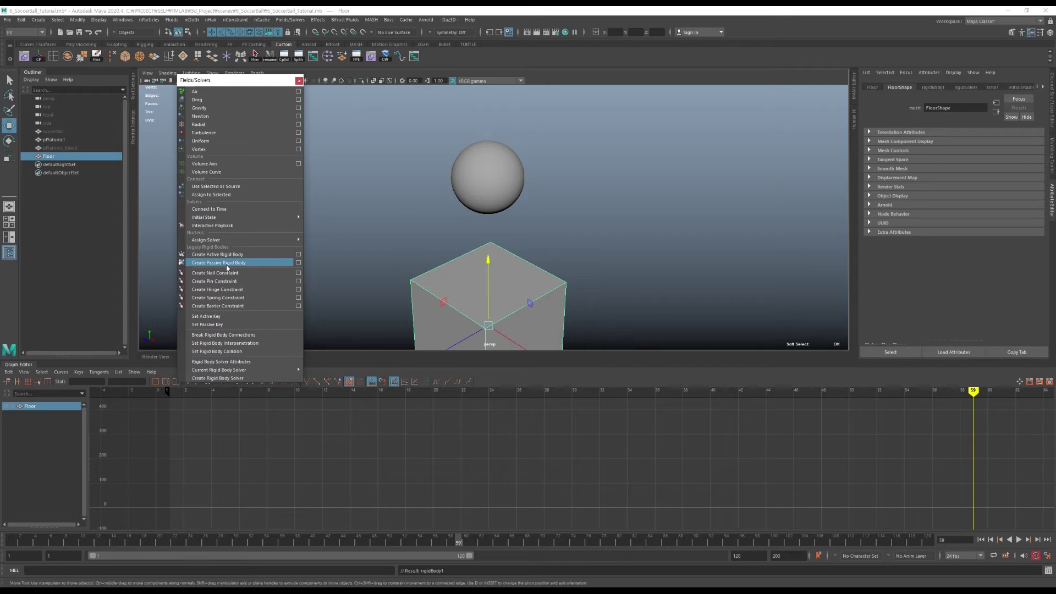
pyautogui.click(489, 186)
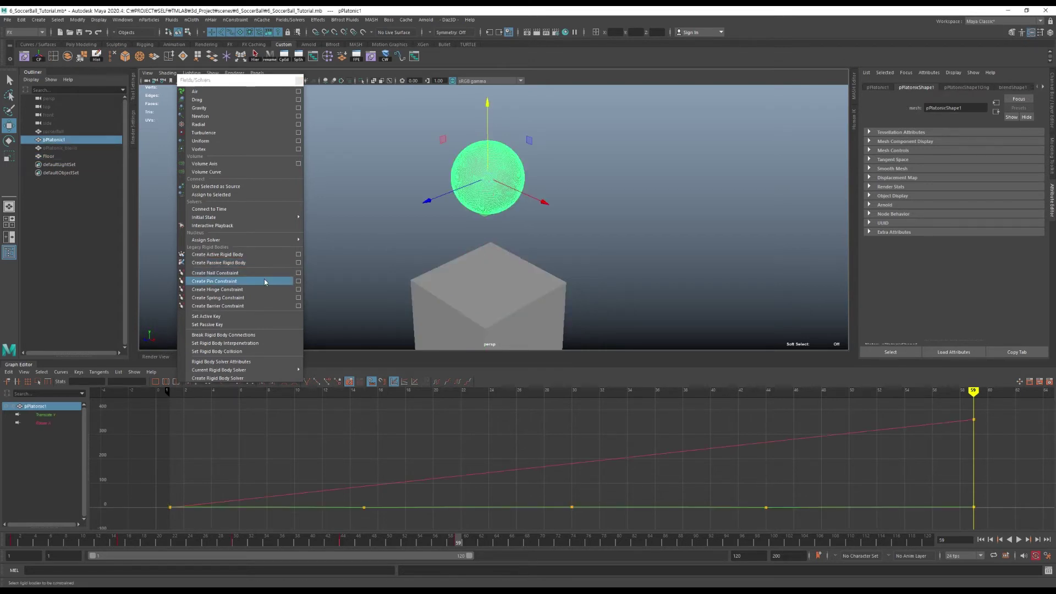
pyautogui.click(218, 325)
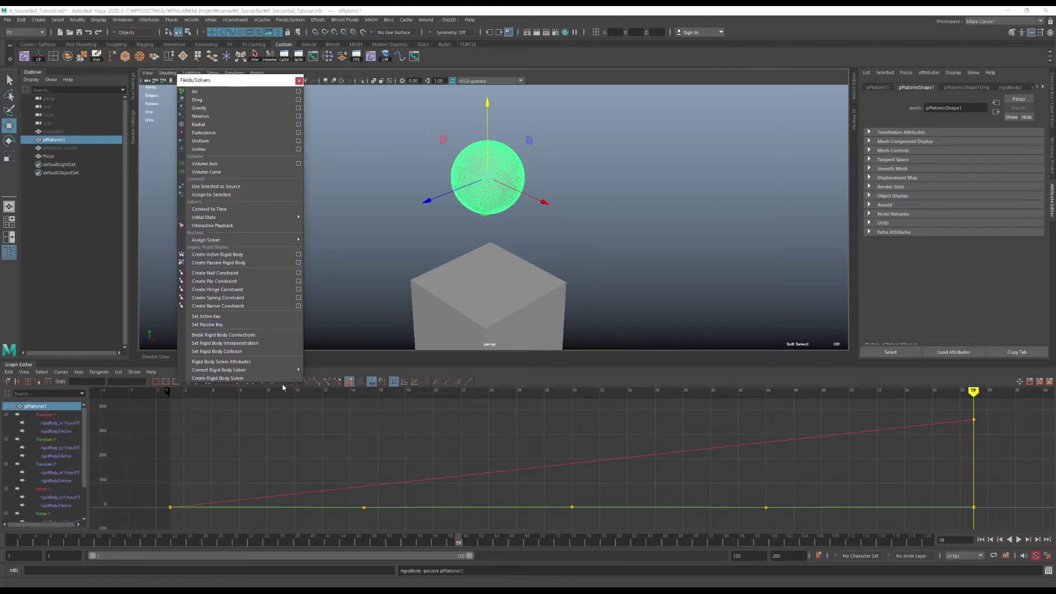
pyautogui.click(465, 543)
pyautogui.click(222, 318)
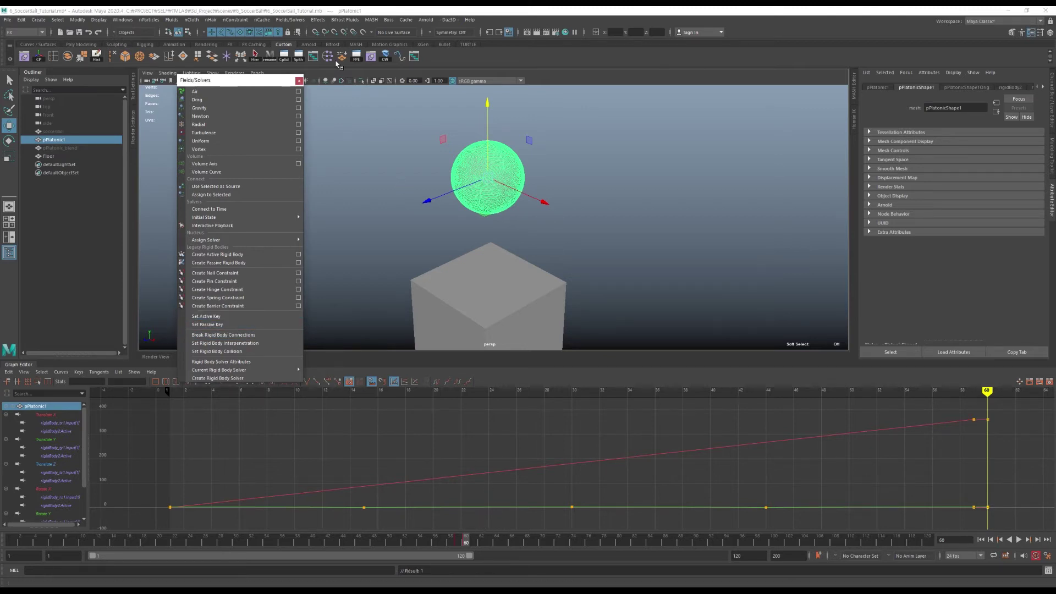
# Add a gravity field to the sphere and replay from the start to watch it fall onto the Floor
pyautogui.click(299, 81)
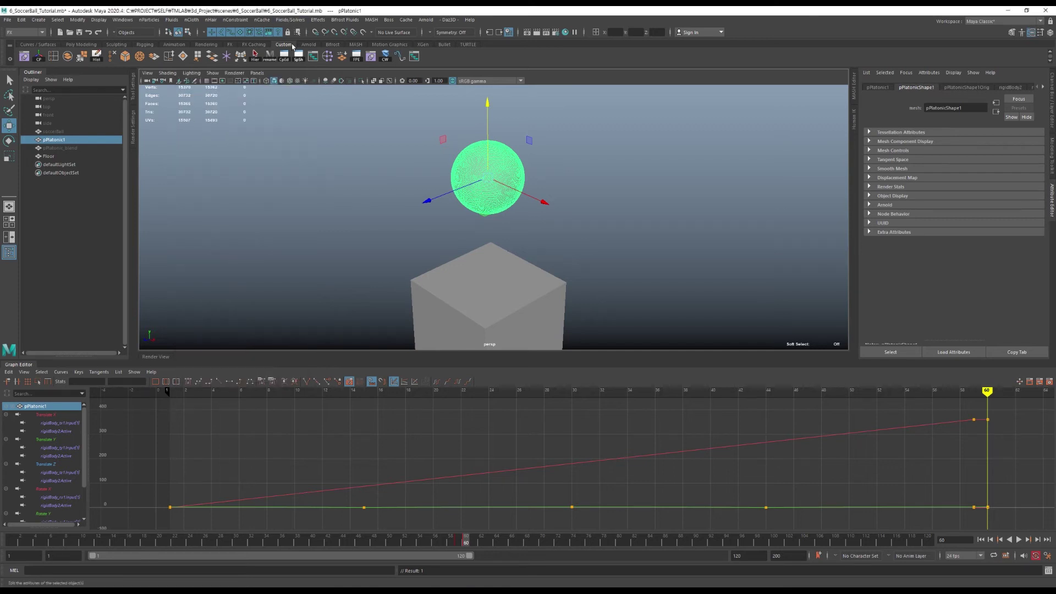
pyautogui.click(290, 20)
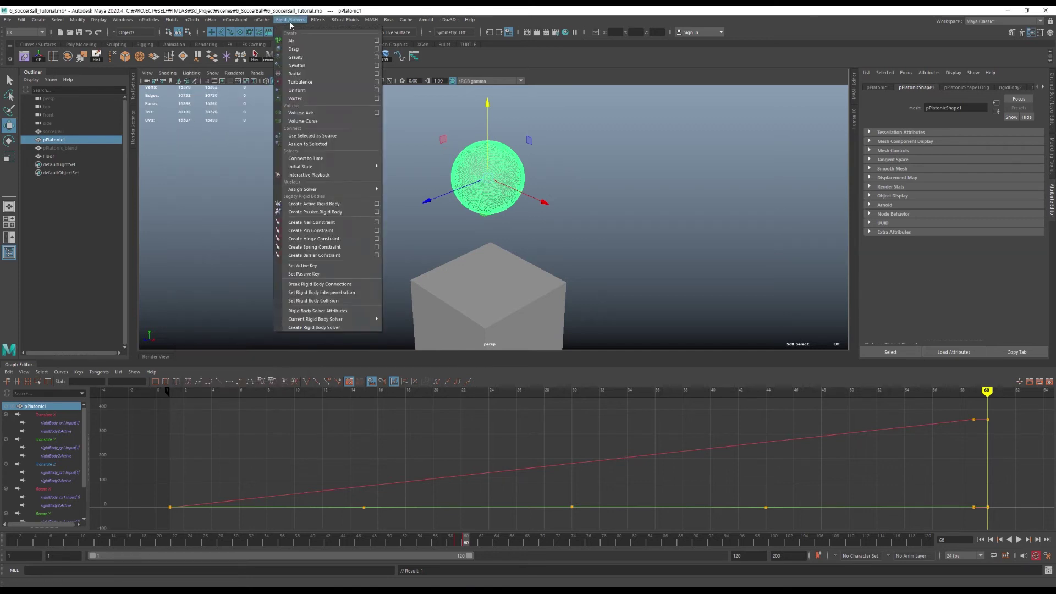
pyautogui.click(308, 59)
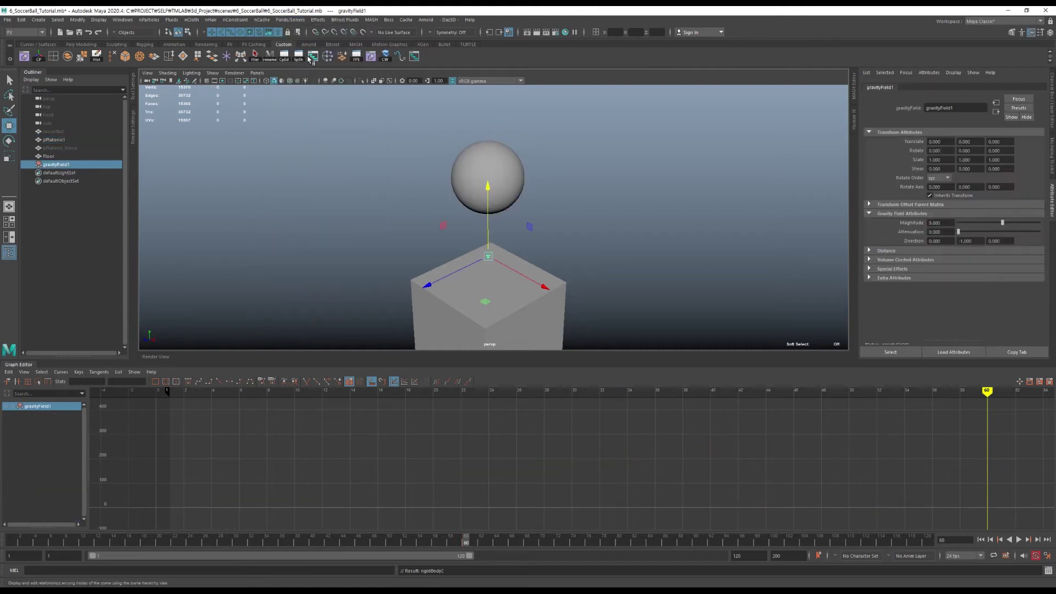
pyautogui.click(328, 166)
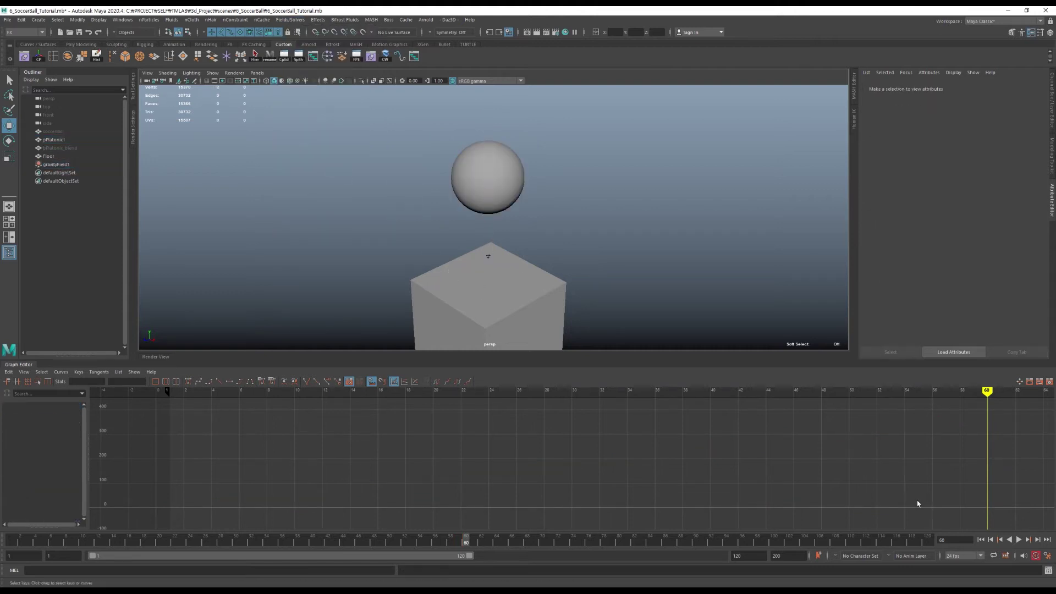
pyautogui.click(981, 540)
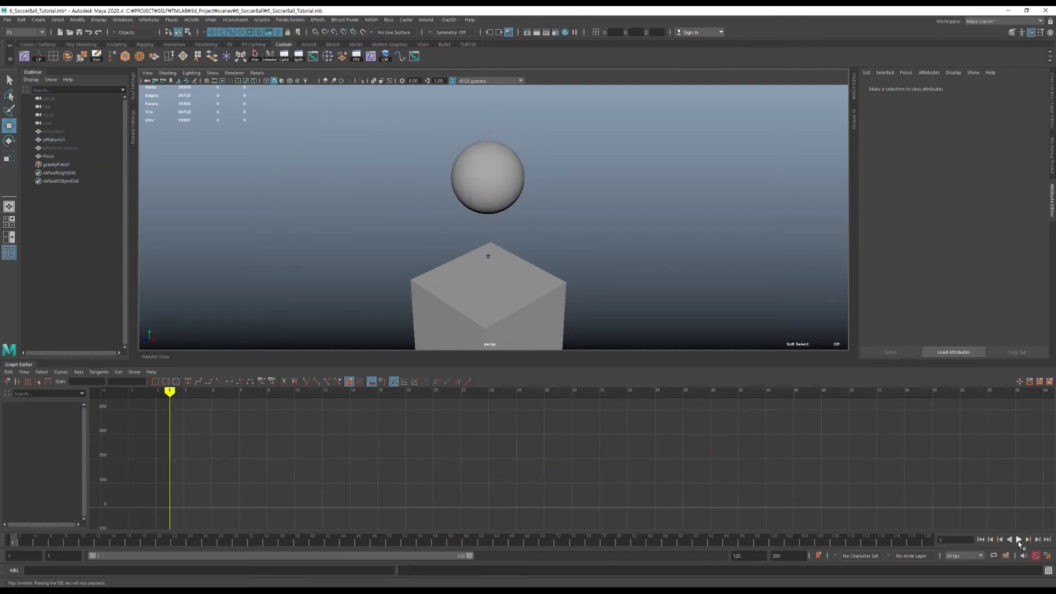
pyautogui.click(1018, 540)
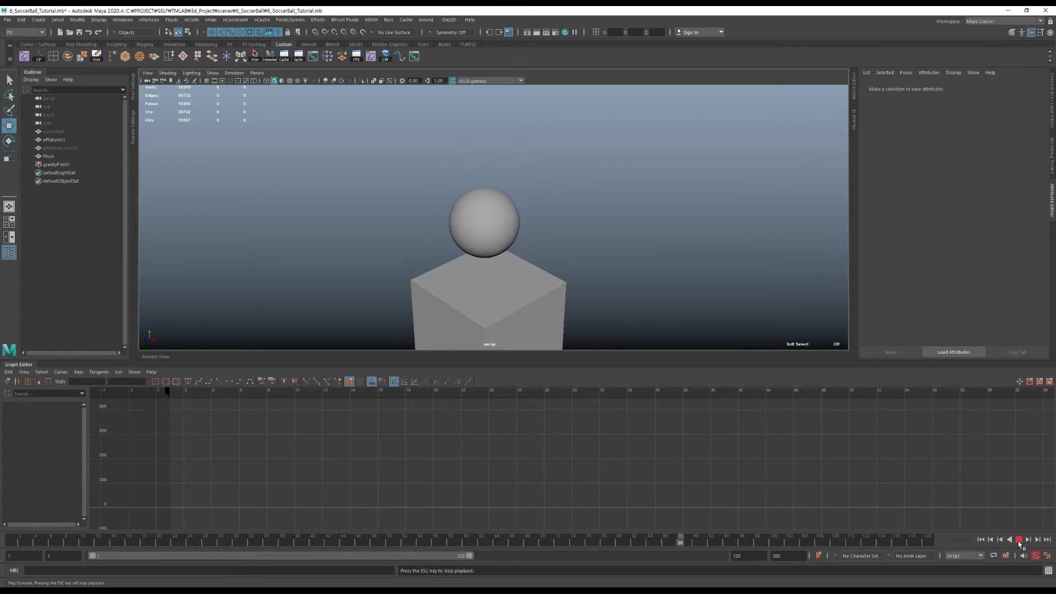
pyautogui.click(1019, 540)
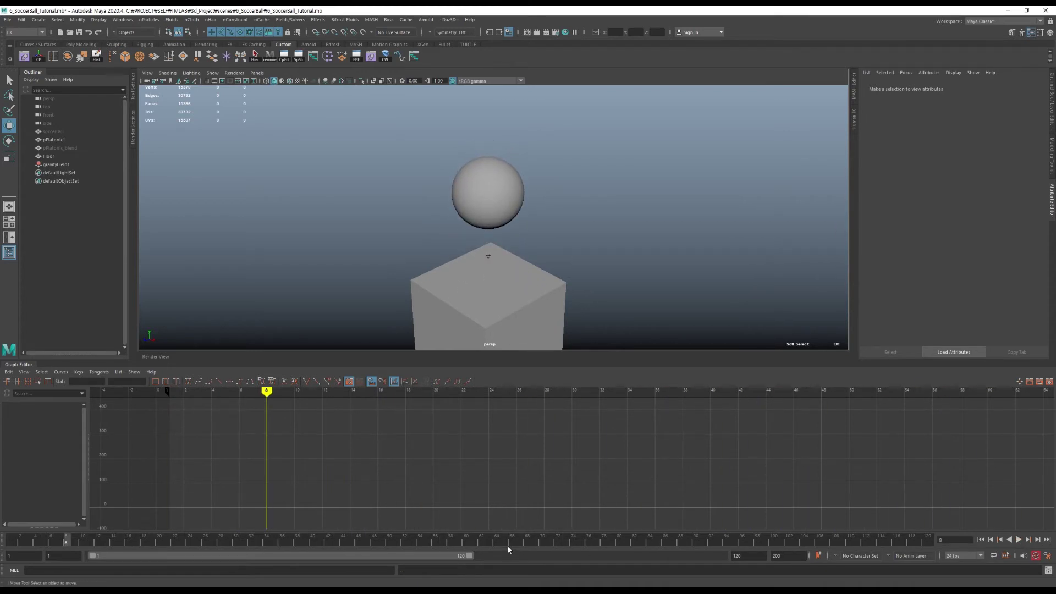
pyautogui.click(472, 198)
# At frame 59, set pPlatonic_blend to 1 in the Shape Editor and key it
pyautogui.click(457, 545)
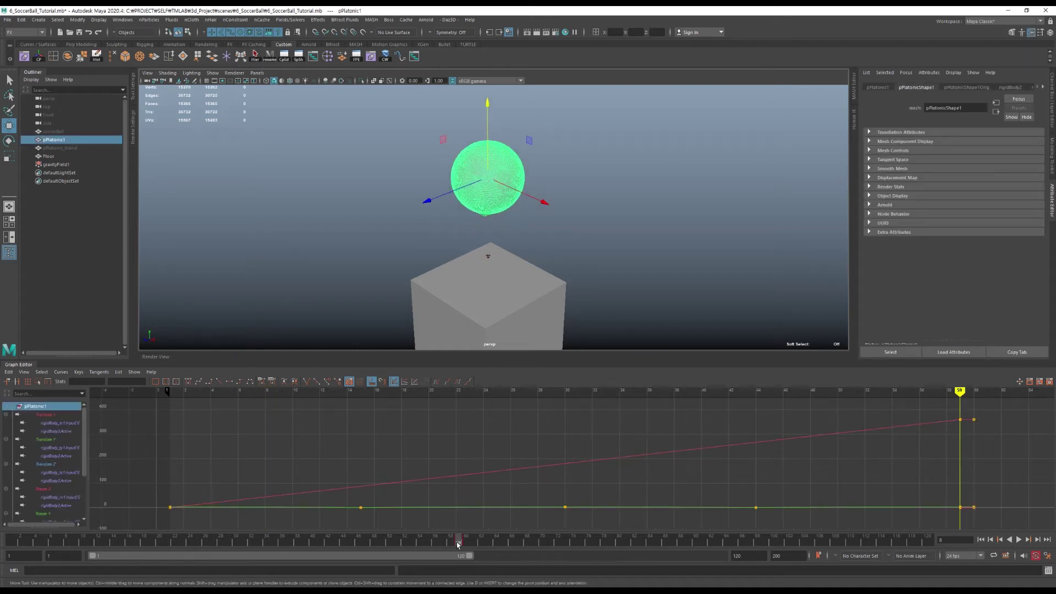
pyautogui.click(120, 21)
pyautogui.moveTo(144, 65)
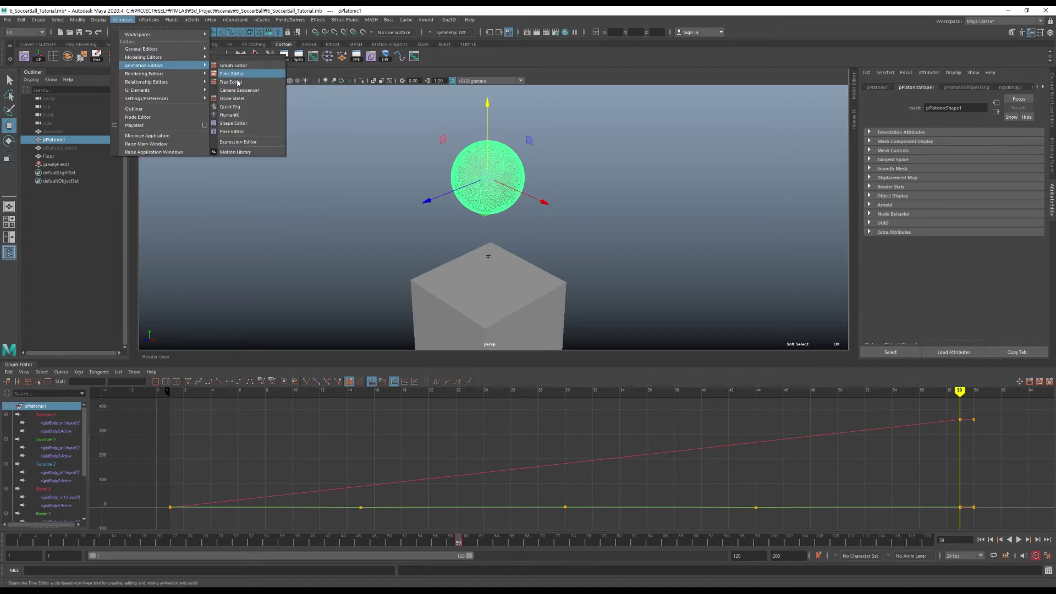
pyautogui.click(234, 123)
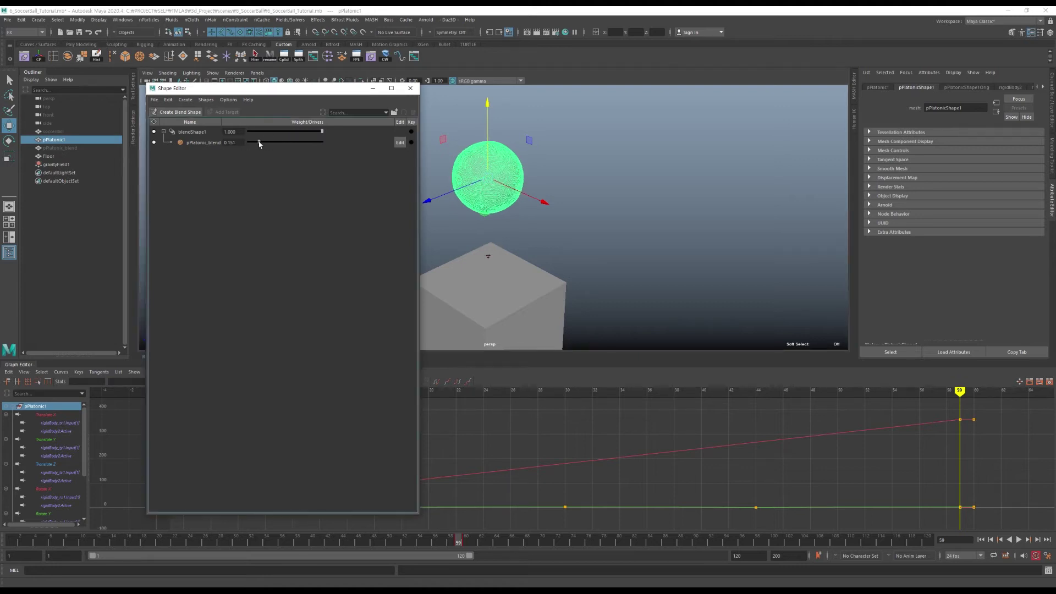
pyautogui.moveTo(259, 142); pyautogui.dragTo(333, 151)
pyautogui.rightClick(204, 144)
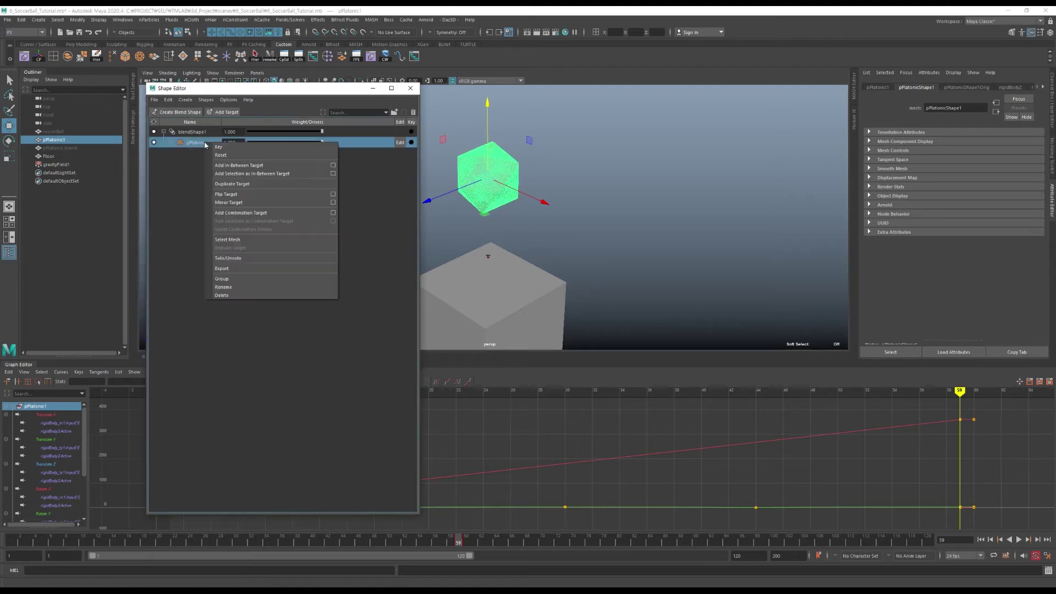
pyautogui.click(225, 148)
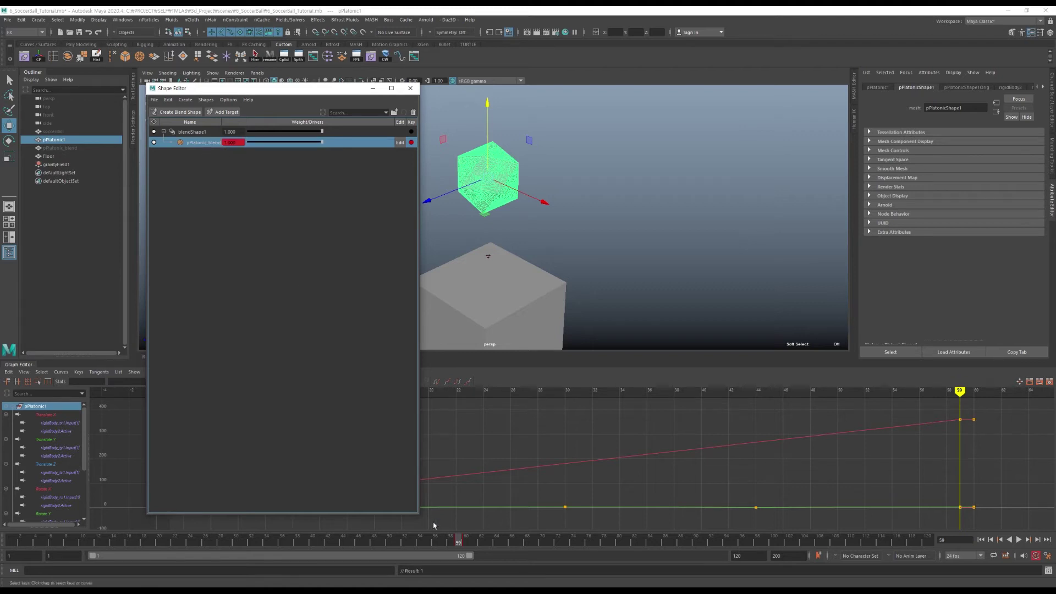
# At frame 45, set pPlatonic_blend to 0 and key it, then preview the morph
pyautogui.moveTo(456, 543)
pyautogui.mouseDown()
pyautogui.moveTo(312, 555)
pyautogui.moveTo(354, 555)
pyautogui.mouseUp()
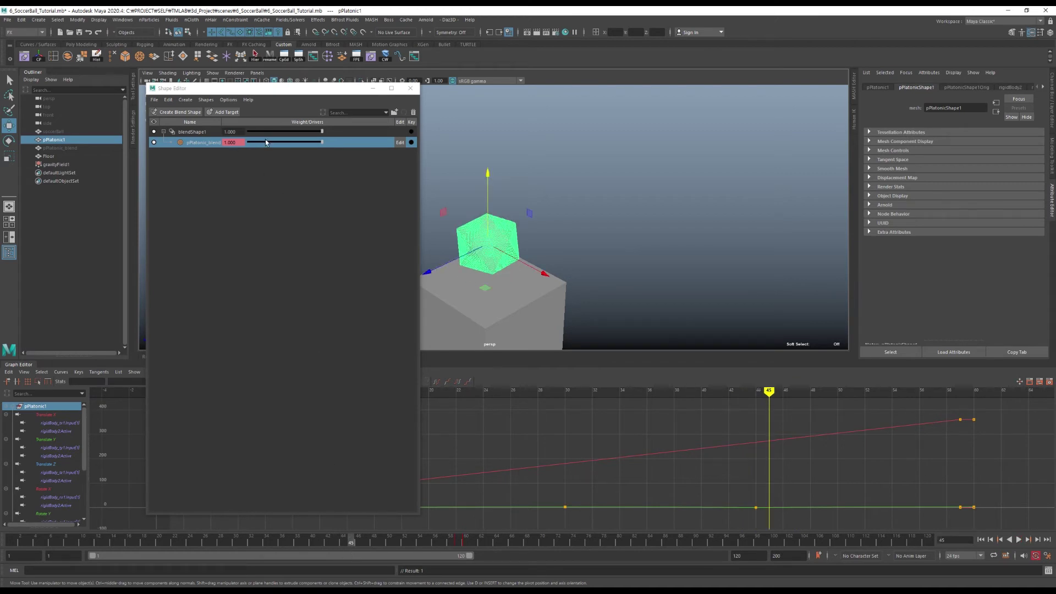
pyautogui.moveTo(265, 142); pyautogui.dragTo(230, 144)
pyautogui.rightClick(202, 145)
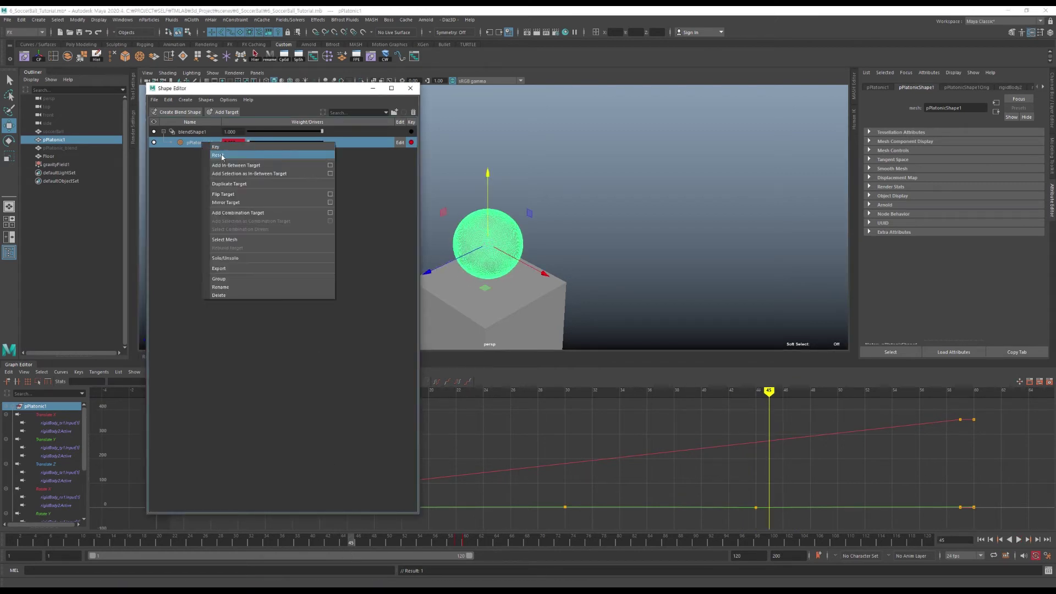
pyautogui.click(206, 151)
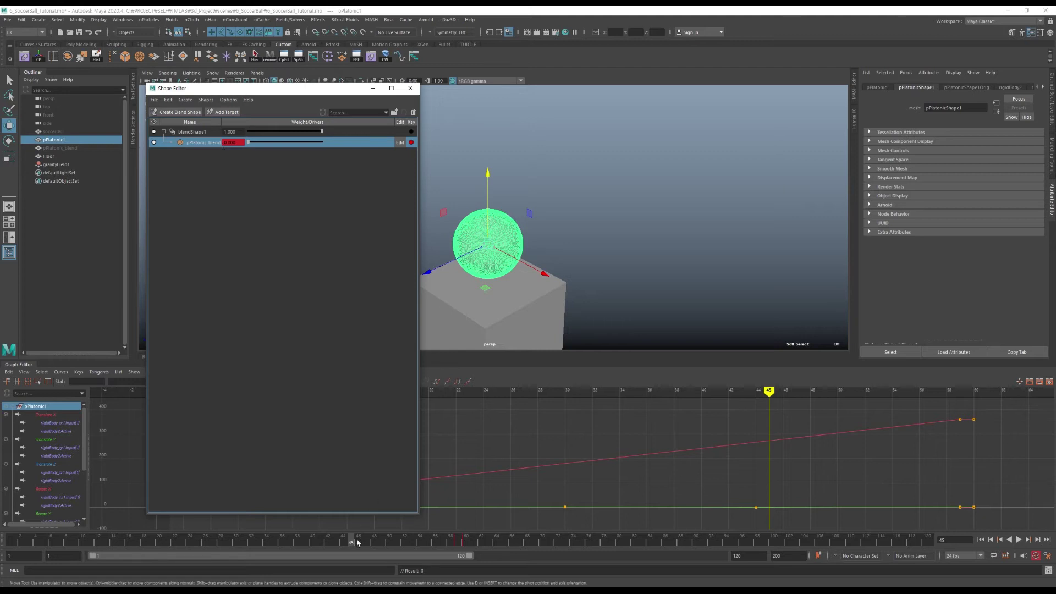
pyautogui.moveTo(352, 540); pyautogui.dragTo(417, 514)
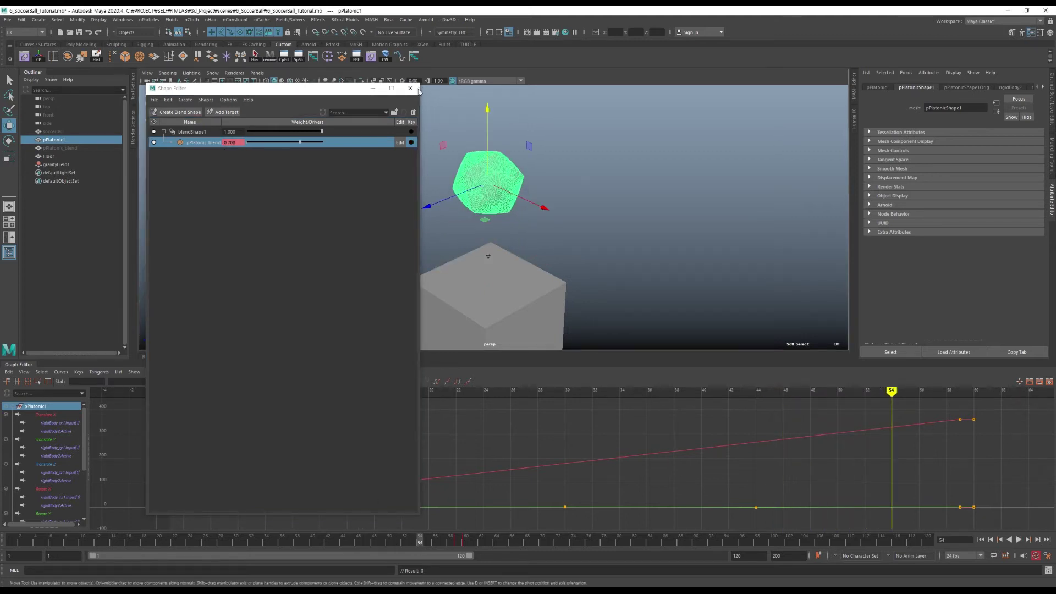
pyautogui.click(650, 171)
pyautogui.hotkey('alt', 'v')
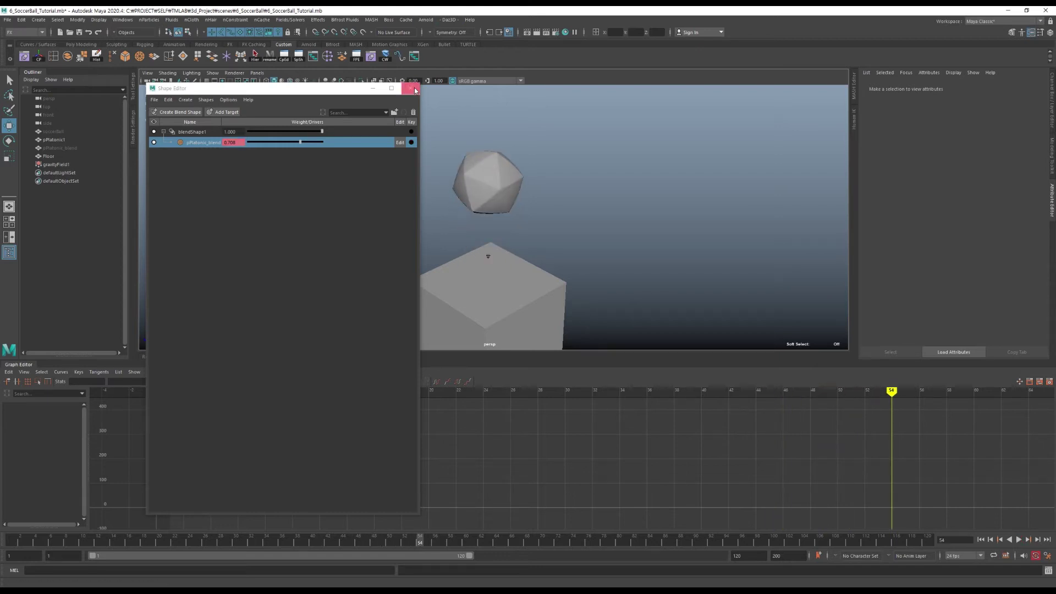
pyautogui.click(410, 88)
# Set the playback end frame to 150
pyautogui.click(982, 539)
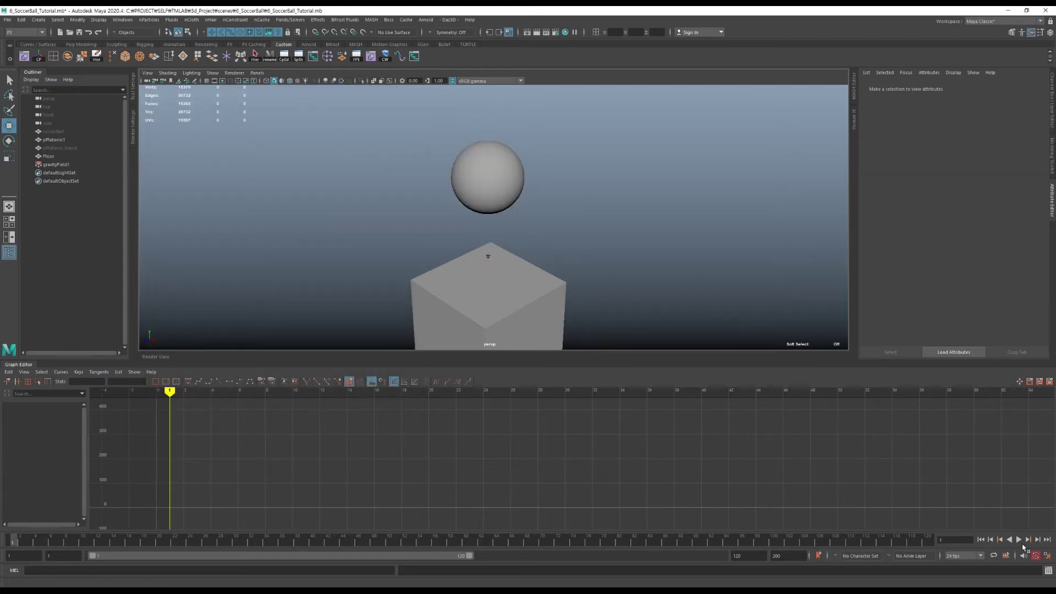
pyautogui.click(1018, 539)
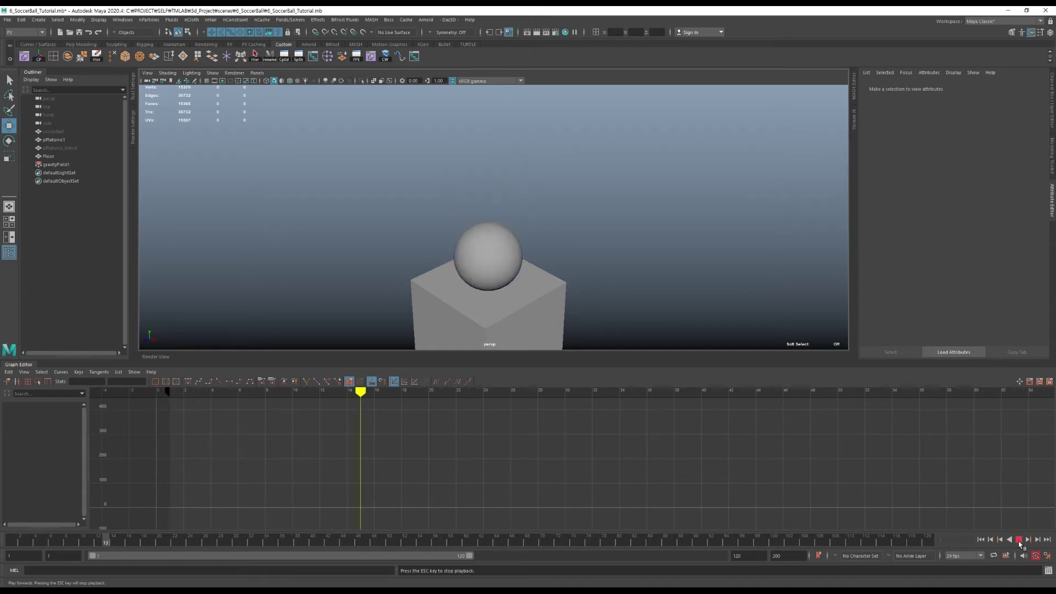
pyautogui.press('Escape')
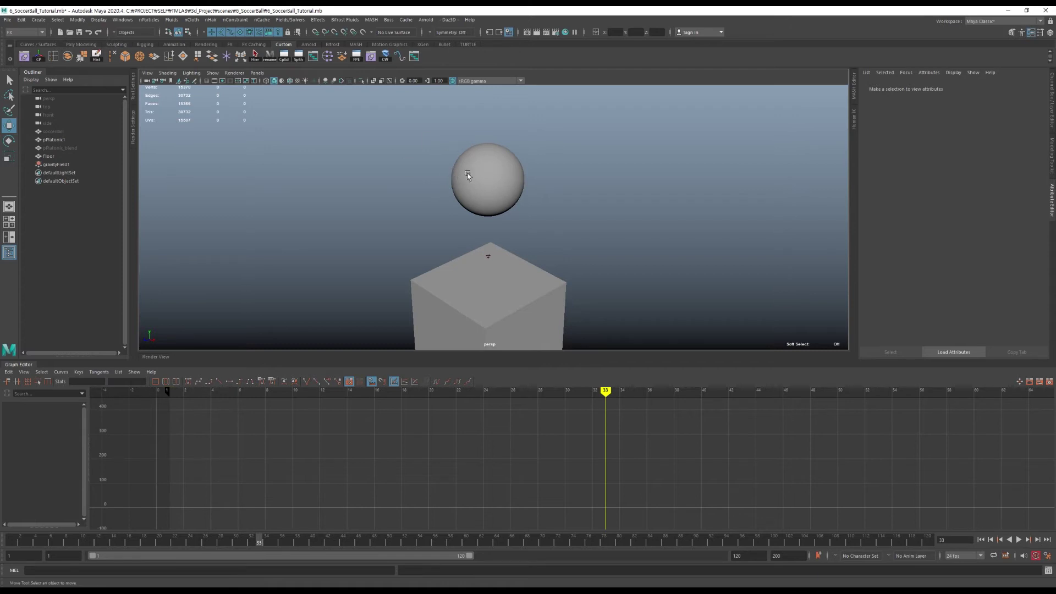
pyautogui.doubleClick(748, 556)
pyautogui.write('150')
pyautogui.press('Return')
pyautogui.click(1019, 540)
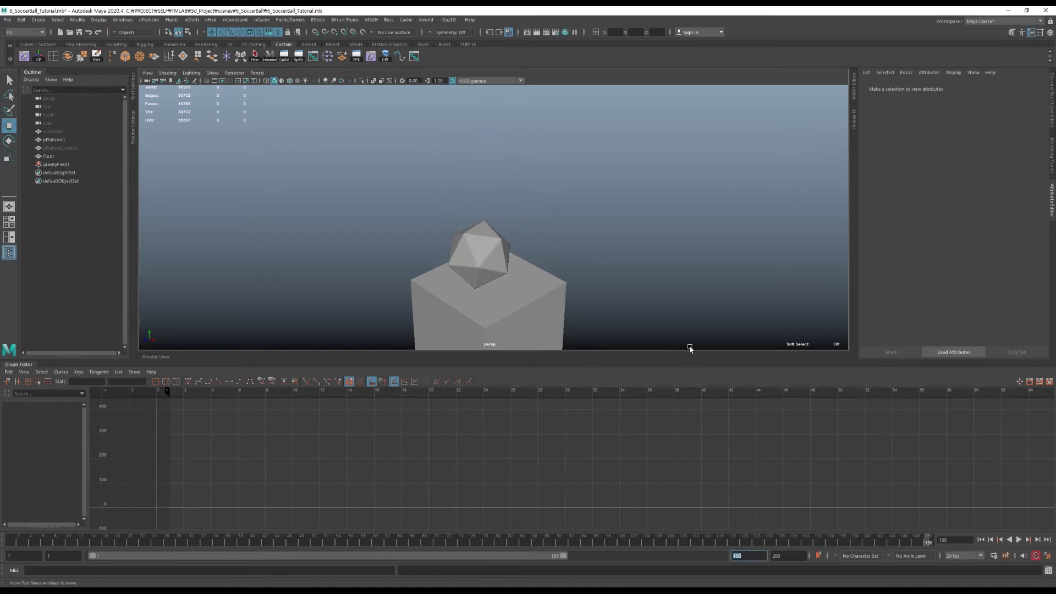
# Tumble to a level front view of the cube and replay the simulation from frame 1
pyautogui.moveTo(689, 348)
pyautogui.keyDown('alt'); pyautogui.mouseDown()
pyautogui.moveTo(562, 278)
pyautogui.moveTo(596, 267)
pyautogui.moveTo(589, 274)
pyautogui.mouseUp(); pyautogui.keyUp('alt')
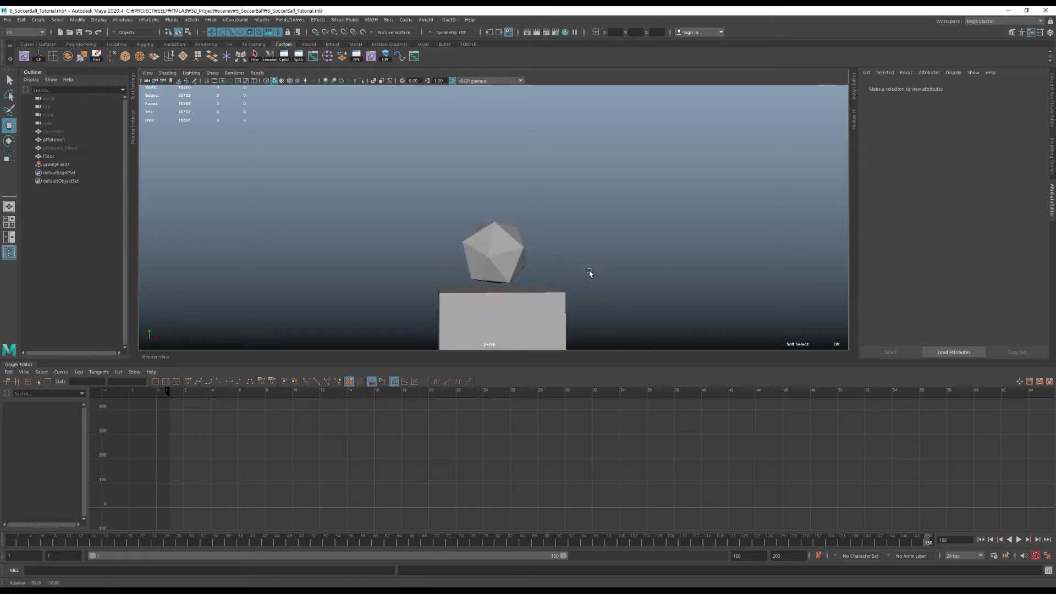
pyautogui.click(980, 539)
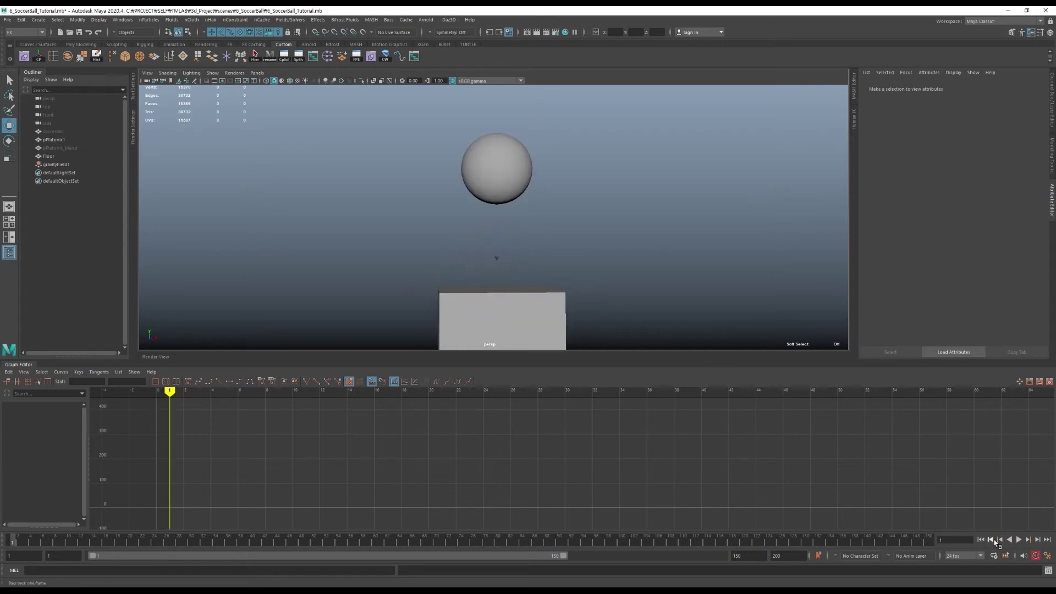
pyautogui.click(1018, 540)
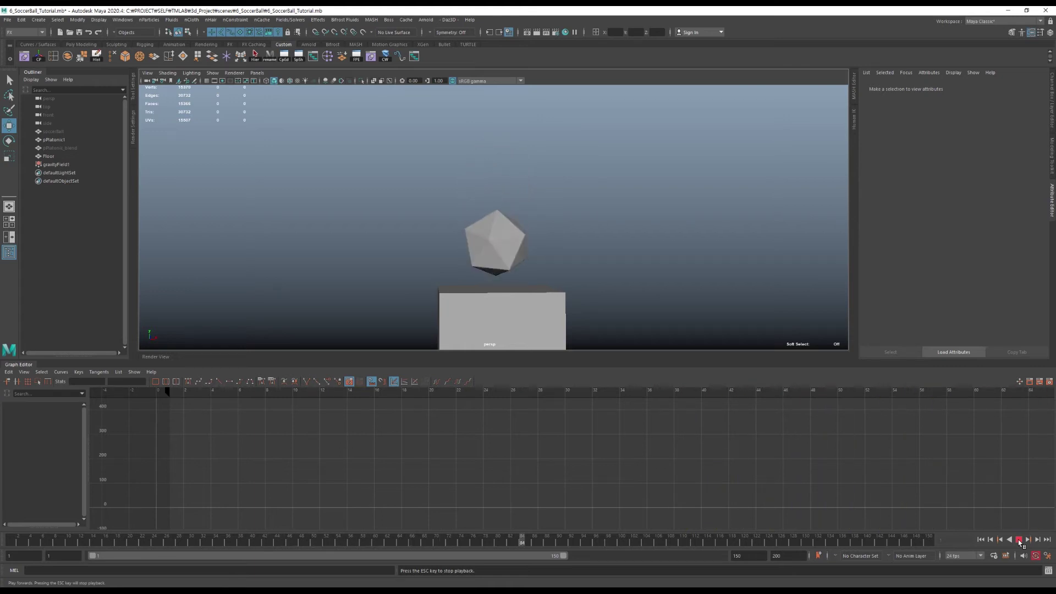
pyautogui.click(1018, 540)
# Delete pPlatonic1's rigid body with Edit > Delete by Type > Rigid Bodies
pyautogui.click(980, 540)
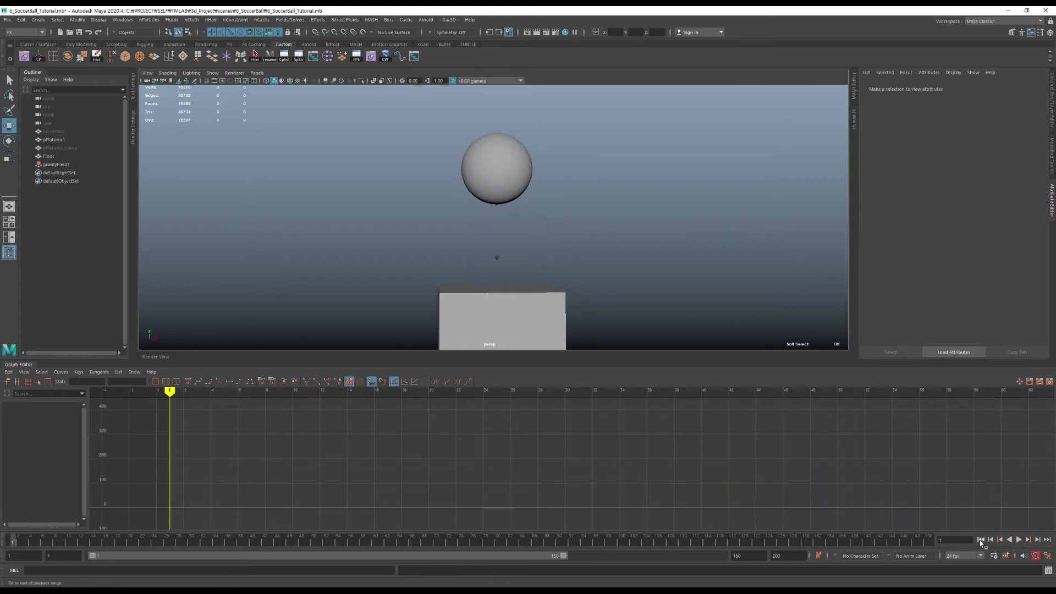
pyautogui.click(512, 191)
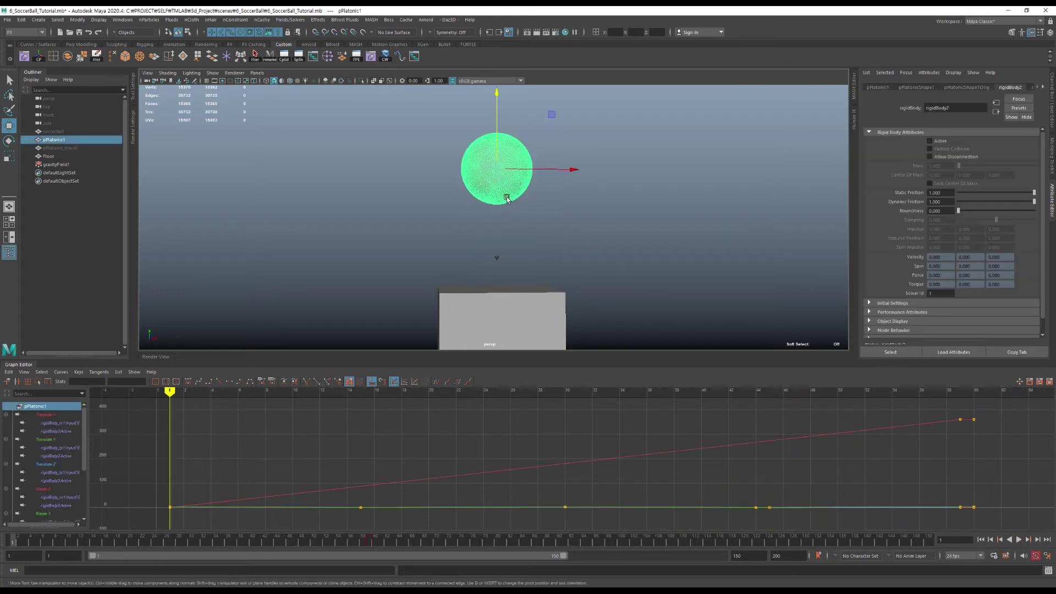
pyautogui.click(21, 19)
pyautogui.moveTo(50, 117)
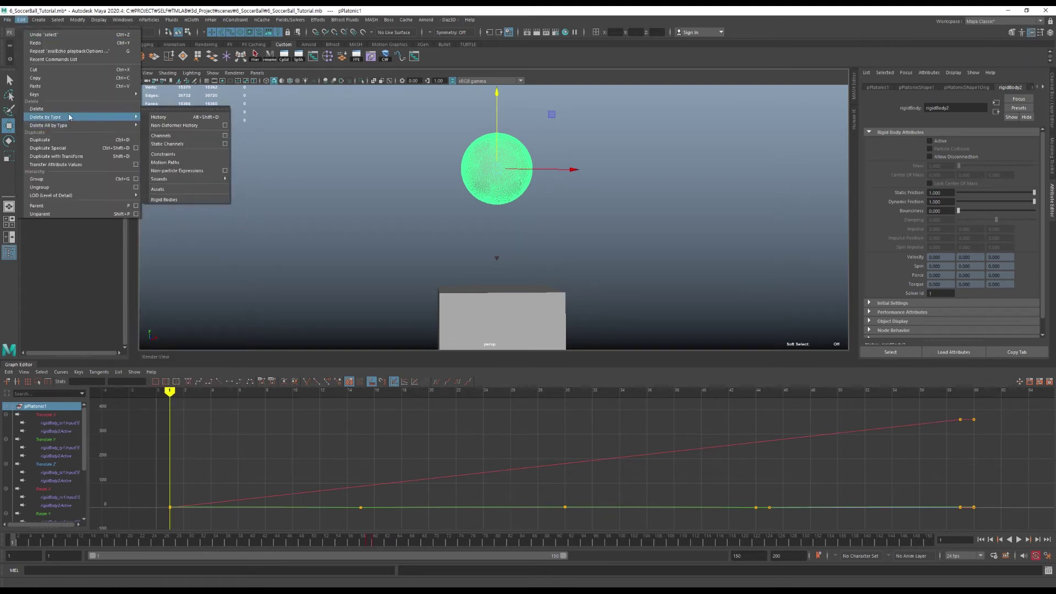
pyautogui.click(170, 199)
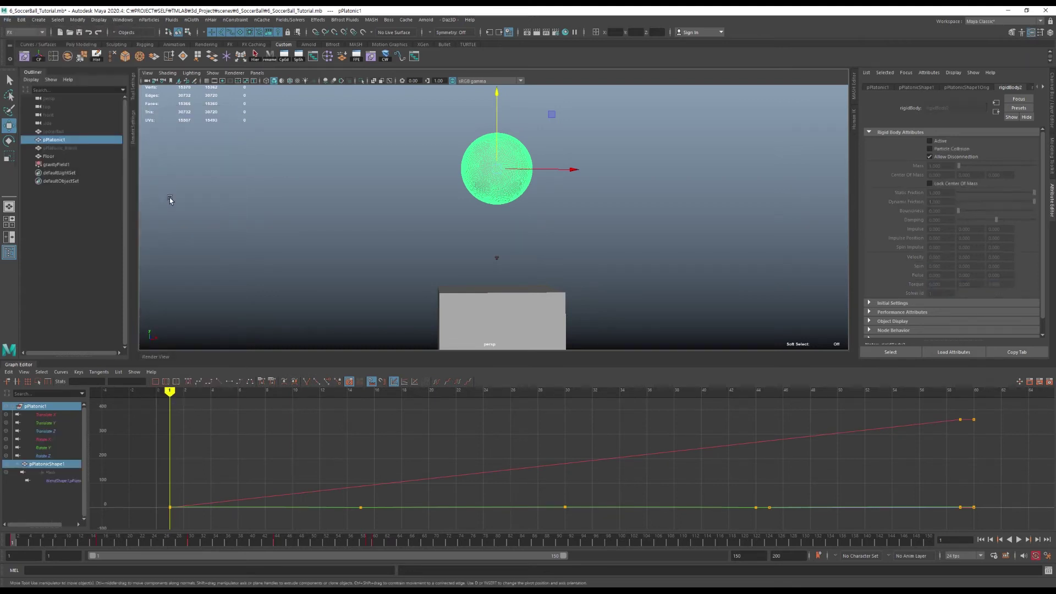
# Make pPlatonic1 a passive rigid body, set an active key at frame 60, and show the Channel Box
pyautogui.moveTo(13, 541)
pyautogui.mouseDown()
pyautogui.moveTo(343, 545)
pyautogui.moveTo(1, 517)
pyautogui.moveTo(368, 544)
pyautogui.mouseUp()
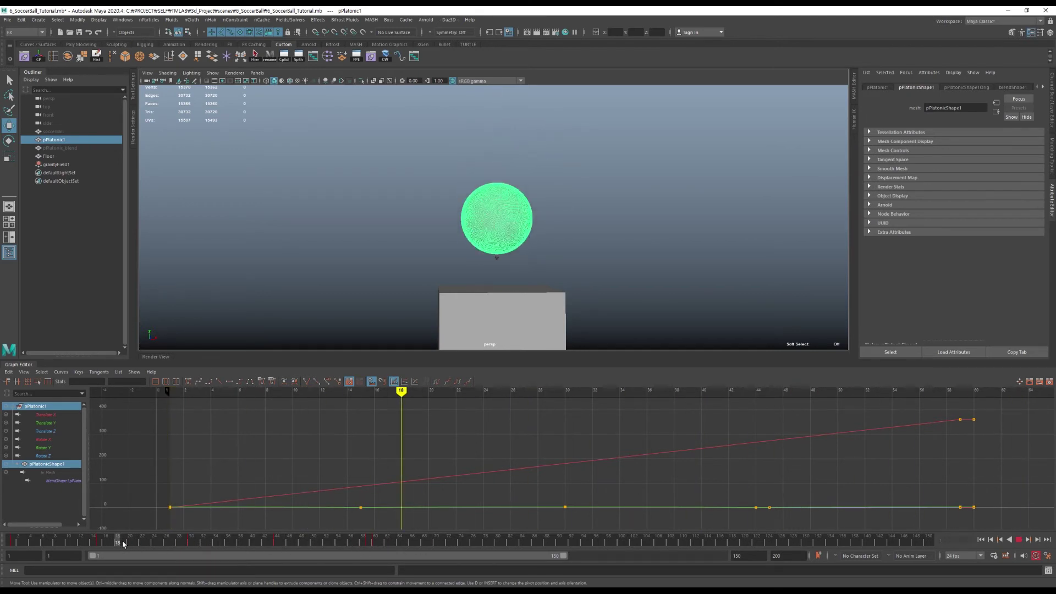
pyautogui.click(300, 22)
pyautogui.click(331, 274)
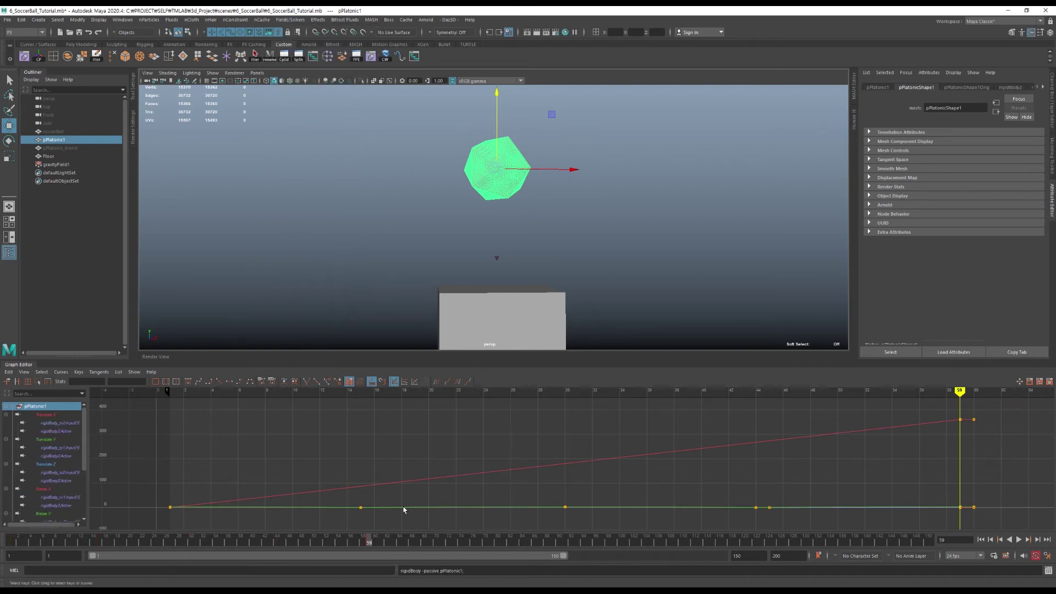
pyautogui.click(374, 544)
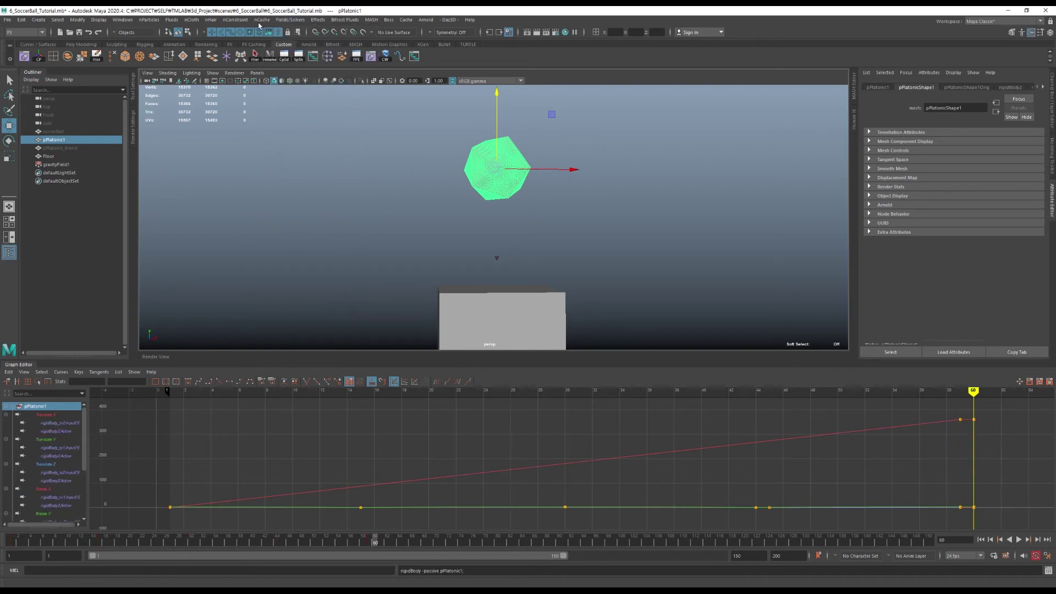
pyautogui.click(262, 21)
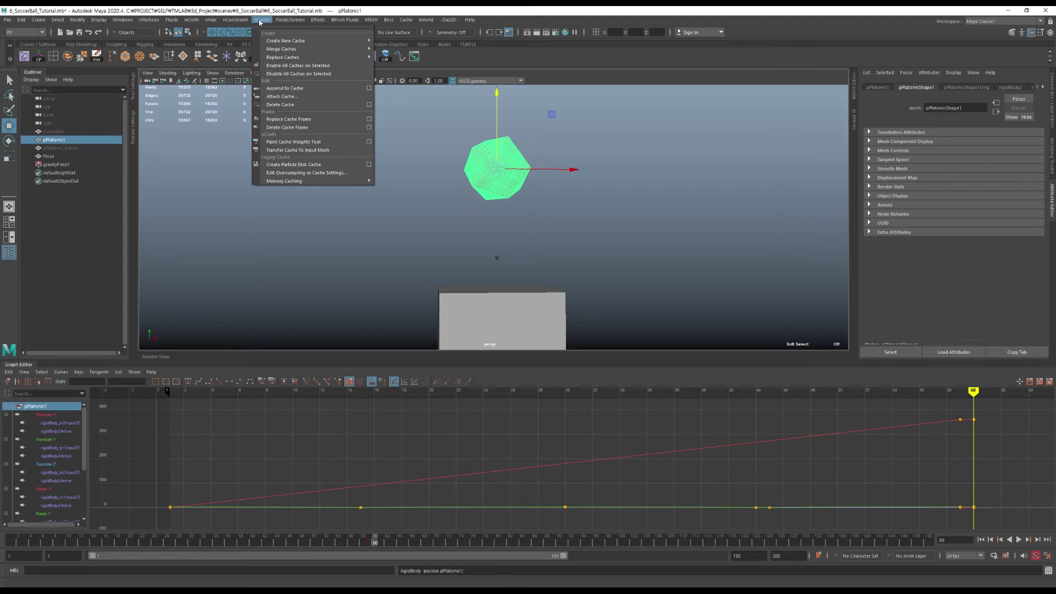
pyautogui.click(306, 262)
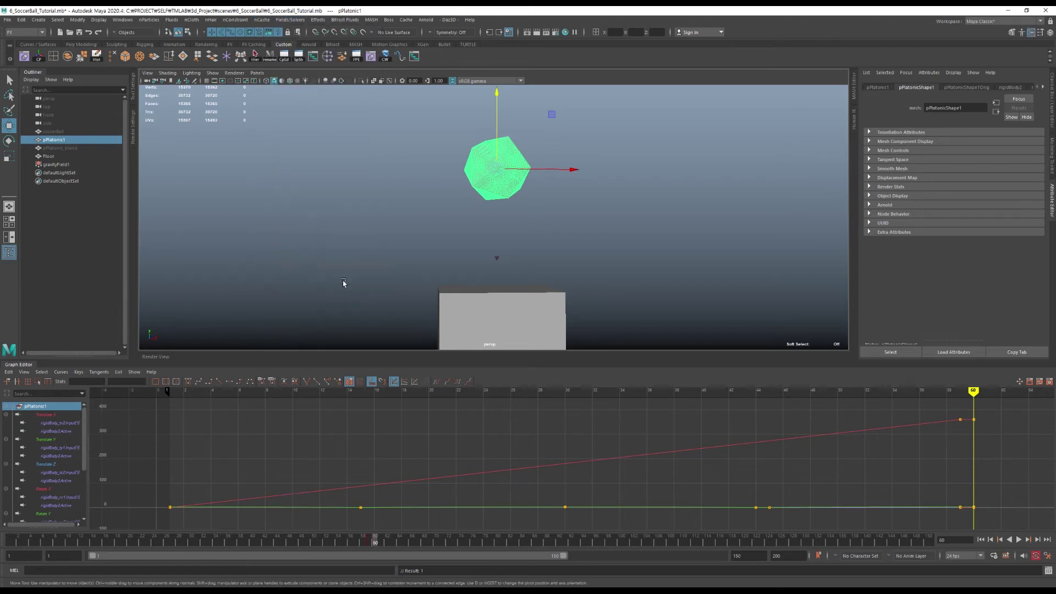
pyautogui.click(603, 189)
pyautogui.click(526, 181)
pyautogui.click(1050, 109)
# Review the rigidBody2 channels, then move to frame 87 with pPlatonic1 reselected
pyautogui.scroll(-2, 1028, 182)
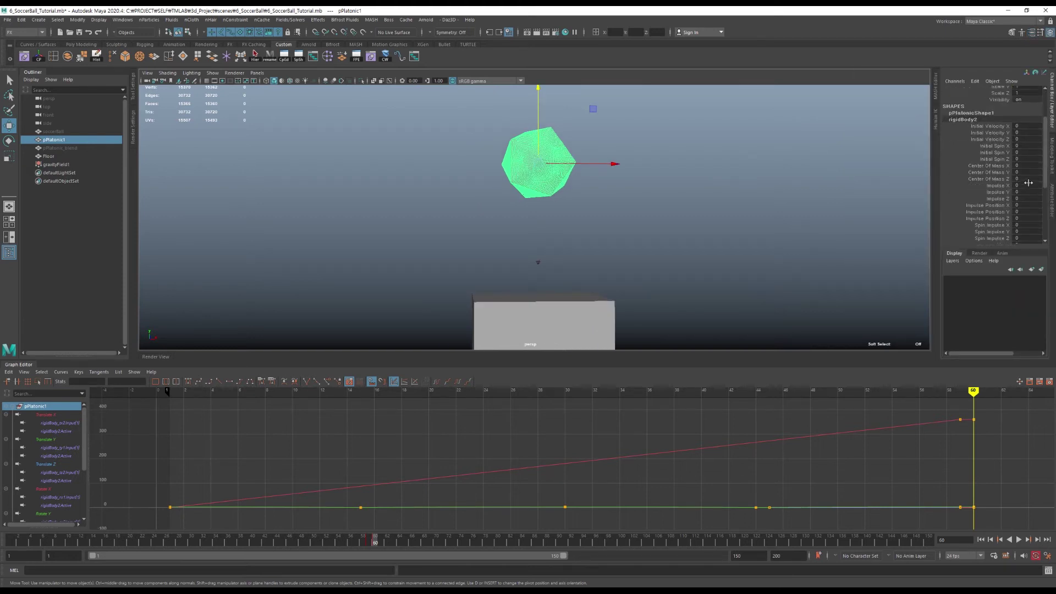
pyautogui.scroll(-2, 1027, 181)
pyautogui.scroll(-1, 1025, 180)
pyautogui.scroll(-2, 1024, 177)
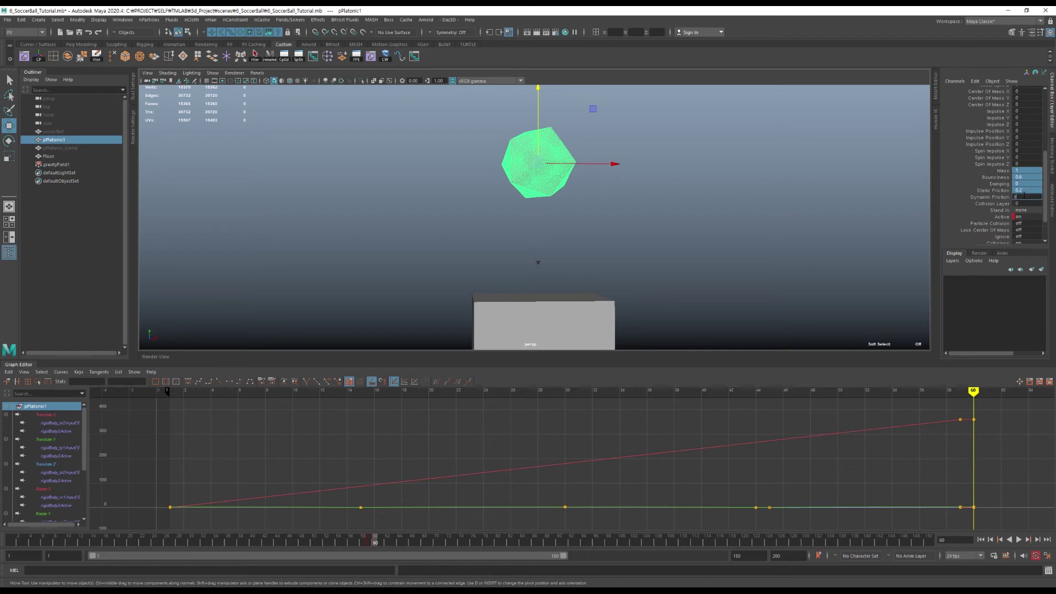
pyautogui.click(768, 191)
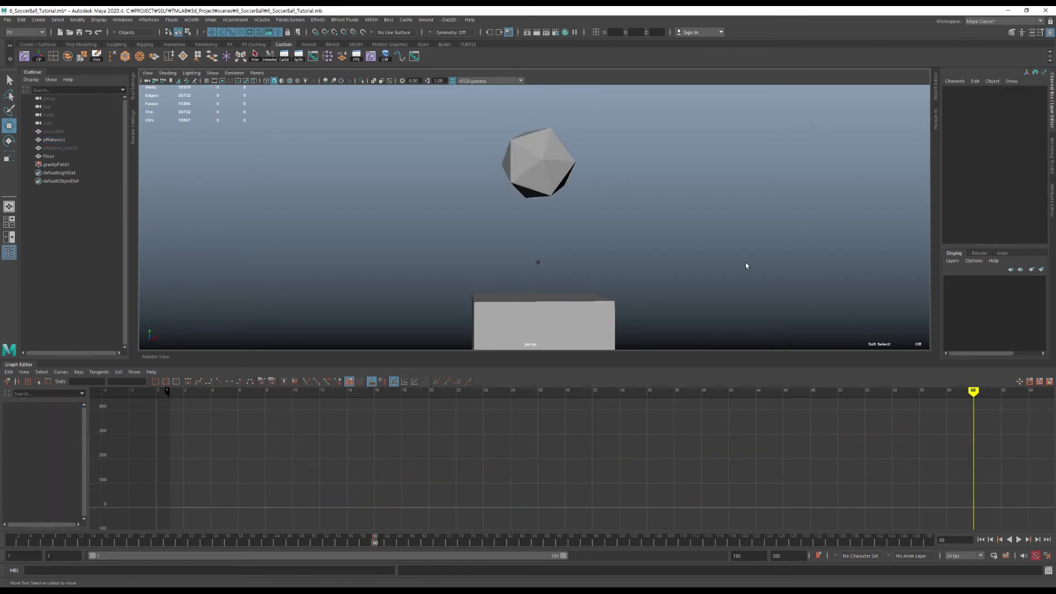
pyautogui.keyDown('alt'); pyautogui.moveTo(753, 213); pyautogui.dragTo(752, 226); pyautogui.keyUp('alt')
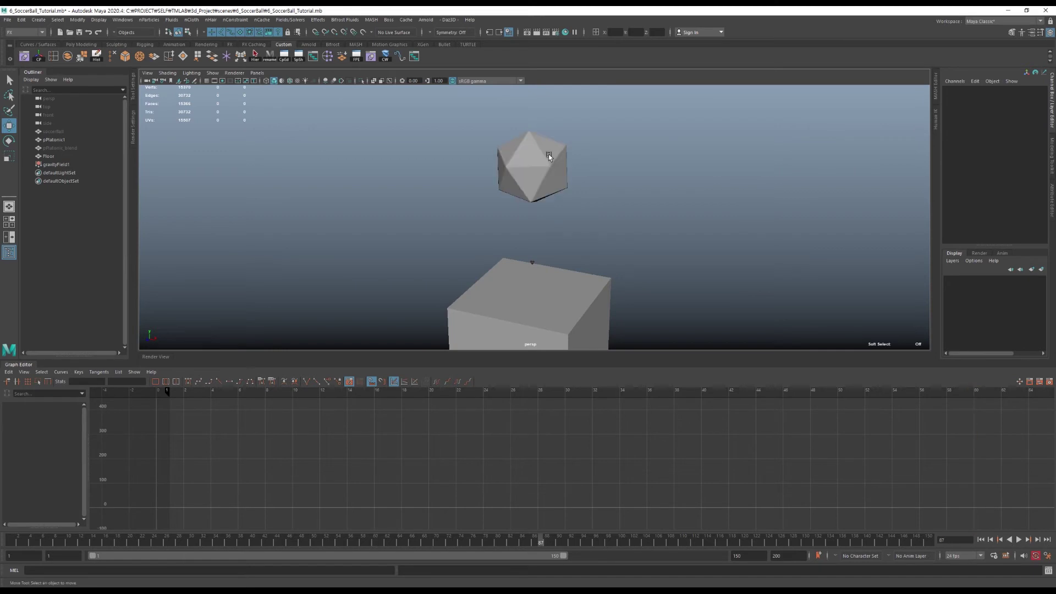
pyautogui.click(530, 170)
pyautogui.click(122, 21)
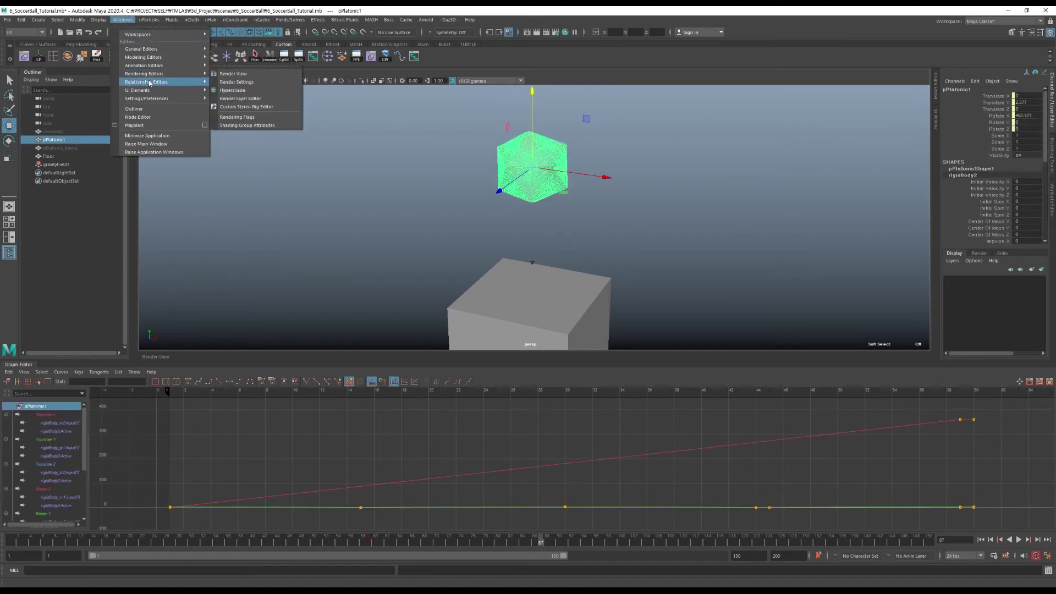
pyautogui.moveTo(146, 81)
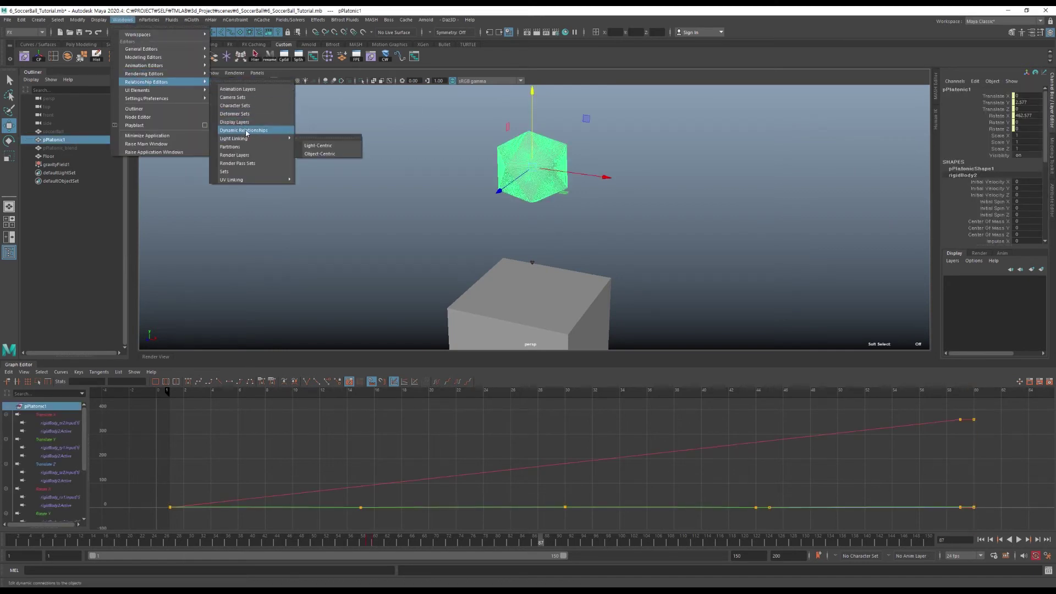
# Link gravityField1 to pPlatonic1 in the Dynamic Relationships Editor and replay from the start
pyautogui.click(243, 131)
pyautogui.click(223, 127)
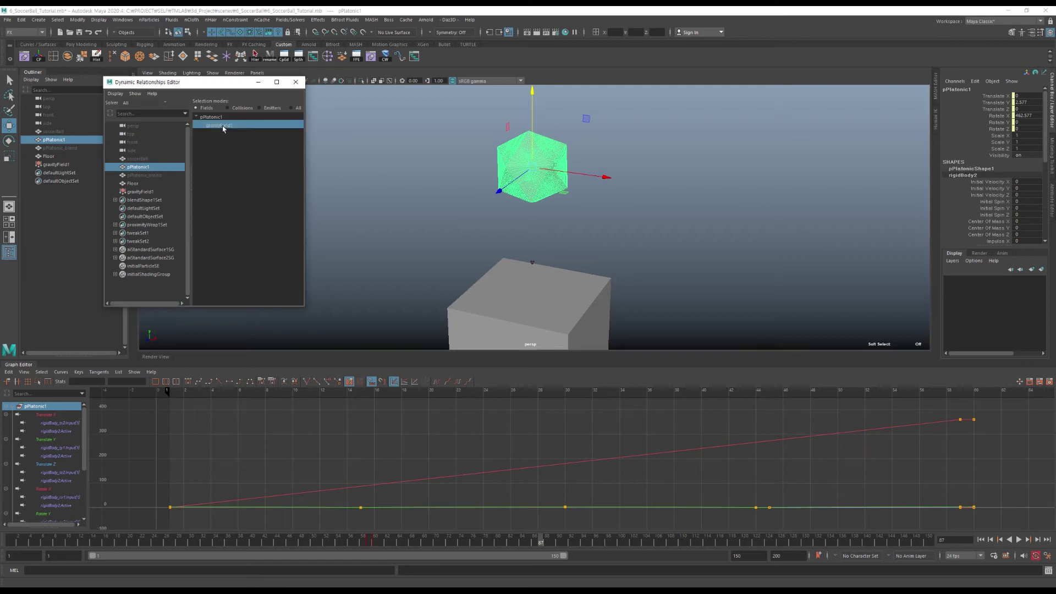
pyautogui.click(295, 82)
pyautogui.click(360, 159)
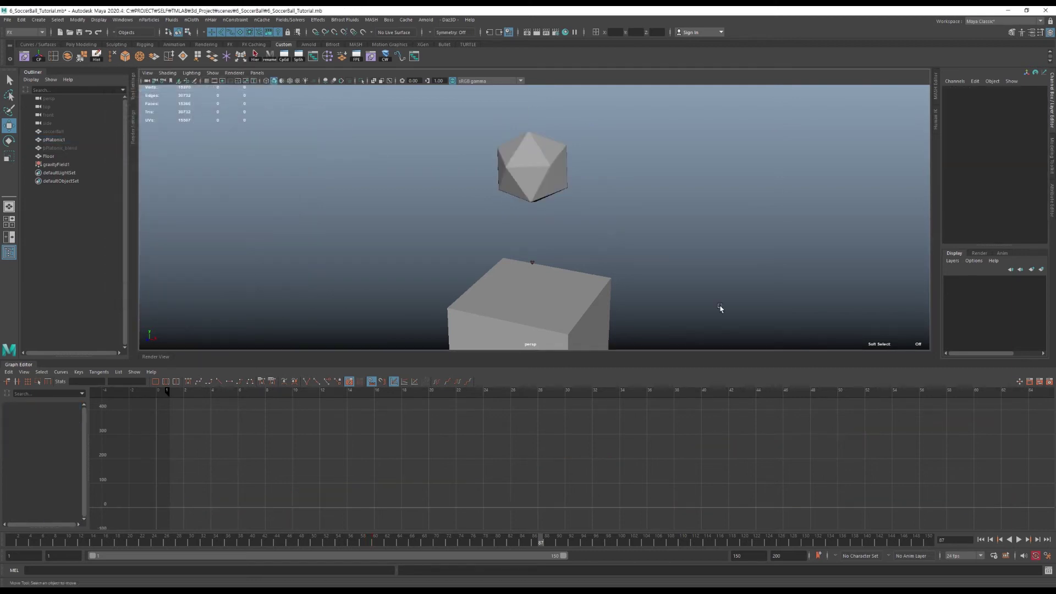
pyautogui.click(980, 539)
pyautogui.click(1018, 539)
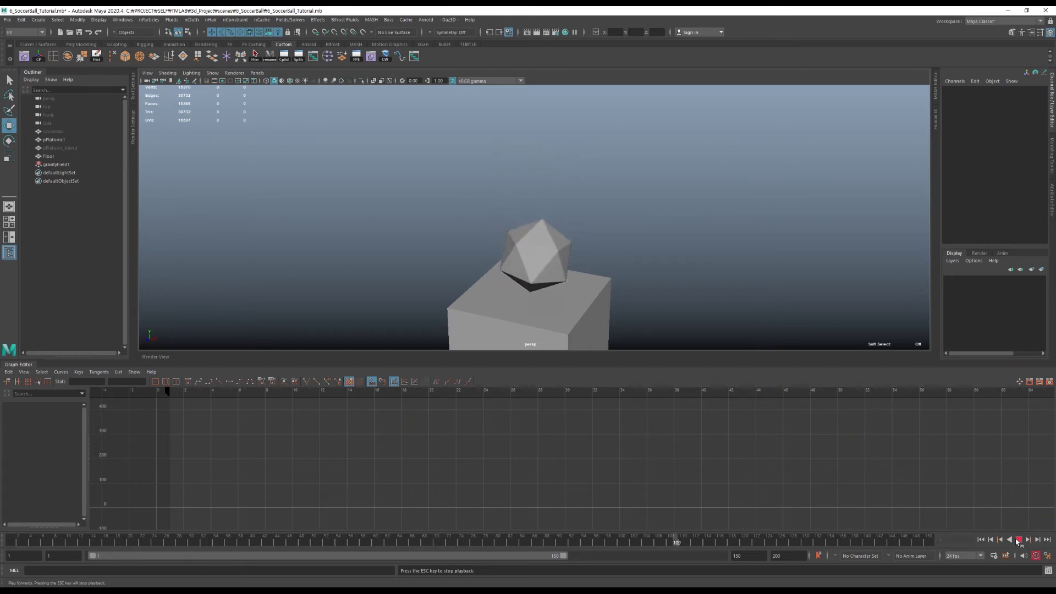
# Move the view closer to the box and replay the icosahedron falling from frame 1
pyautogui.click(1018, 540)
pyautogui.keyDown('alt'); pyautogui.moveTo(634, 295); pyautogui.dragTo(653, 275); pyautogui.keyUp('alt')
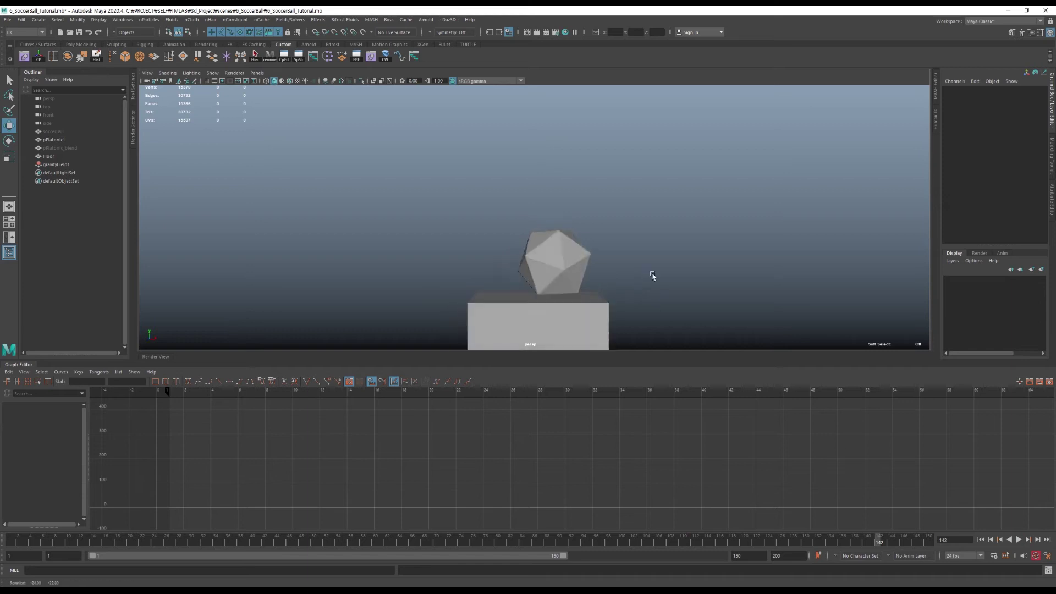
pyautogui.keyDown('alt'); pyautogui.moveTo(605, 292); pyautogui.dragTo(705, 326, button='right'); pyautogui.keyUp('alt')
pyautogui.moveTo(704, 326)
pyautogui.keyDown('alt'); pyautogui.mouseDown()
pyautogui.moveTo(704, 308)
pyautogui.moveTo(737, 264)
pyautogui.mouseUp(); pyautogui.keyUp('alt')
pyautogui.click(980, 540)
pyautogui.click(1018, 539)
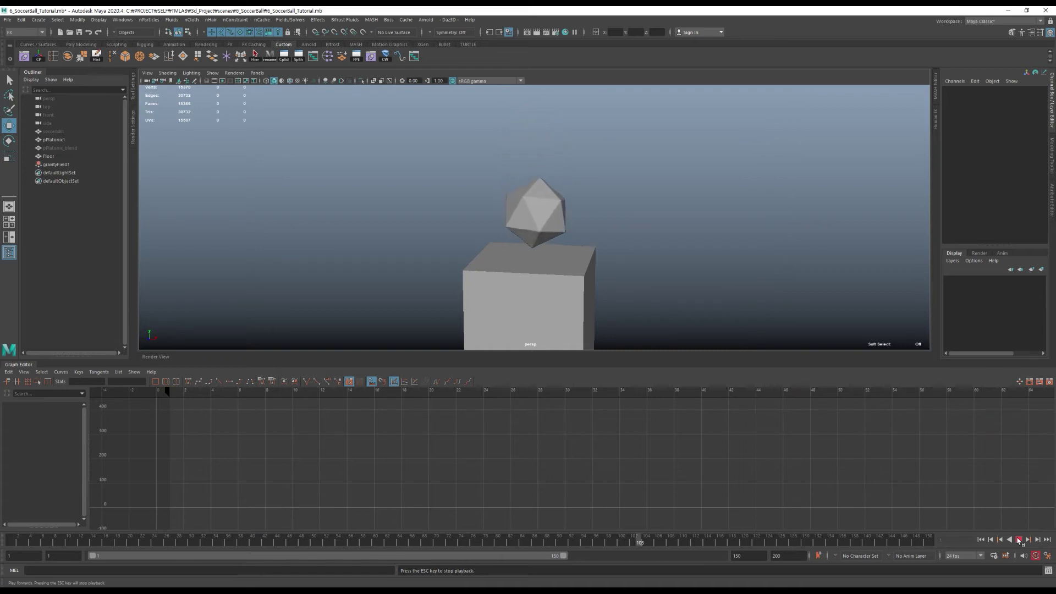
pyautogui.click(1018, 540)
# Hide the pPlatonic1 proxy, unhide the soccerBall, and replay its fall from the start
pyautogui.click(54, 139)
pyautogui.hotkey('ctrl', 'h')
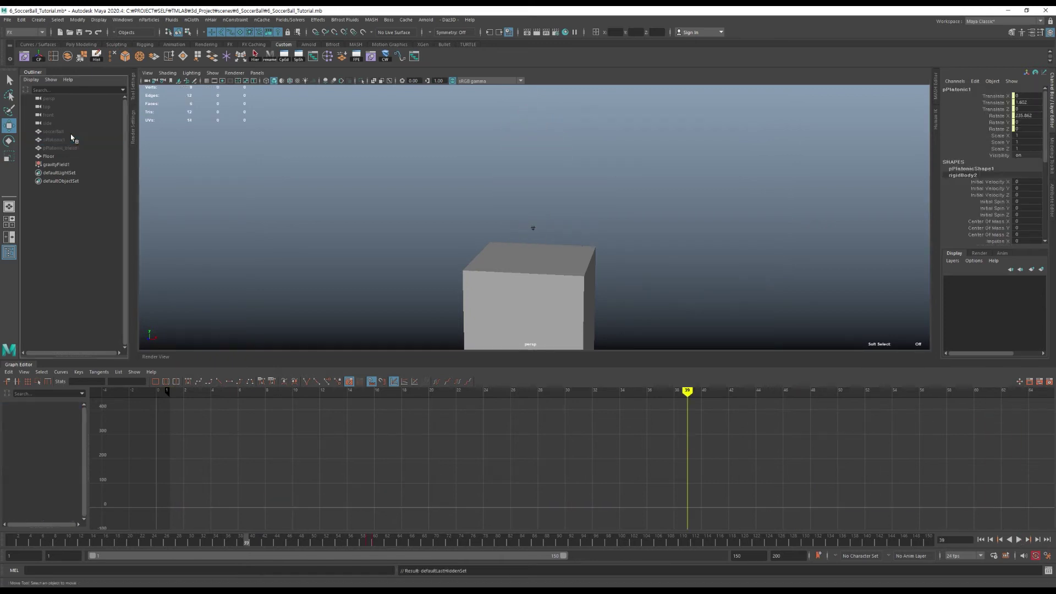
pyautogui.click(72, 132)
pyautogui.hotkey('shift', 'h')
pyautogui.click(349, 156)
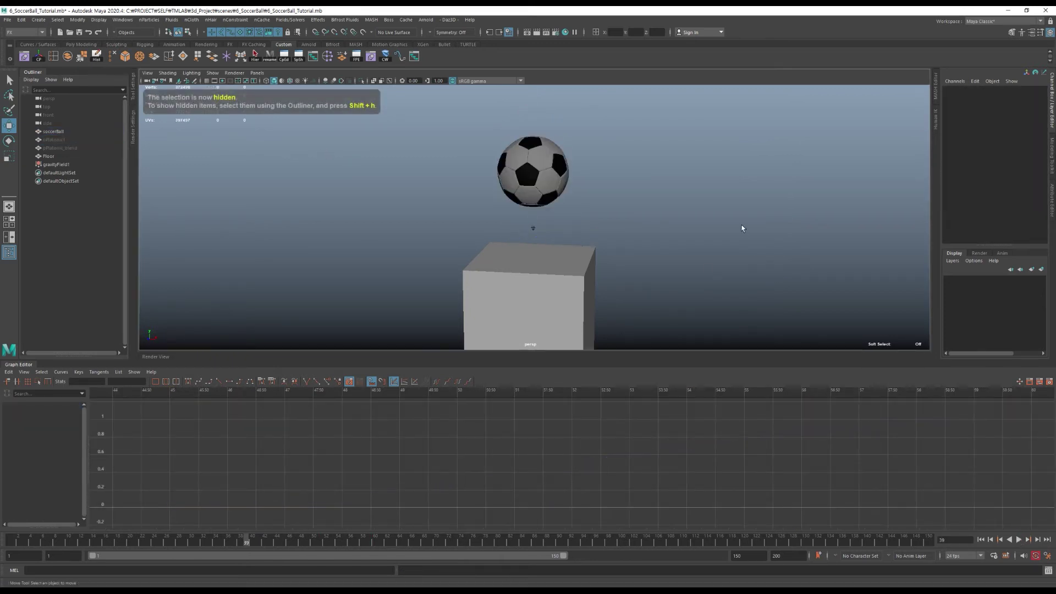
pyautogui.click(980, 539)
pyautogui.click(1018, 540)
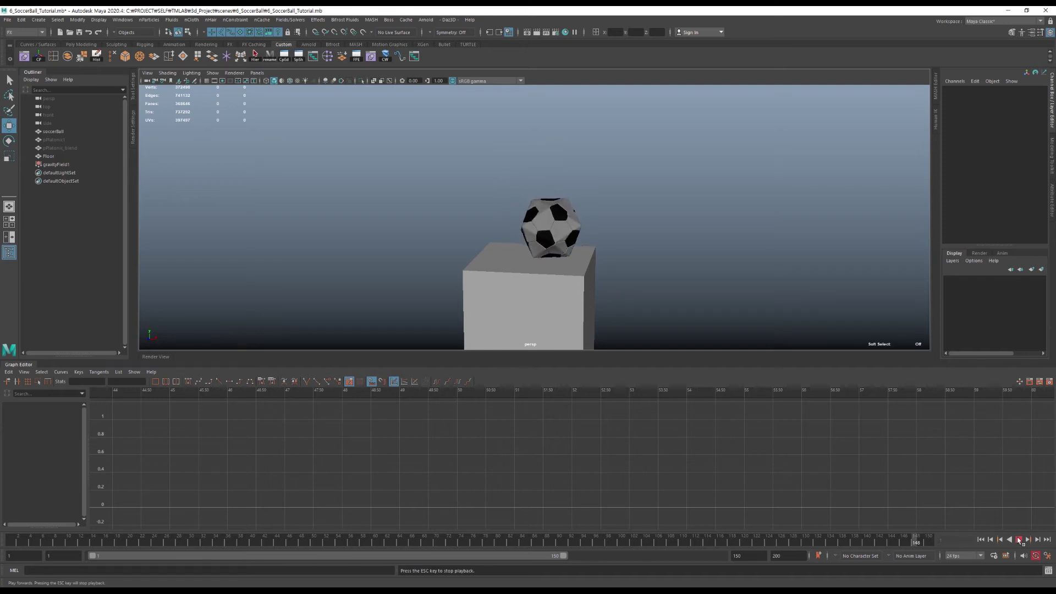
# Enable the Resolution Gate from an angled view and bring up Render Settings
pyautogui.keyDown('alt'); pyautogui.moveTo(631, 156); pyautogui.dragTo(654, 222); pyautogui.keyUp('alt')
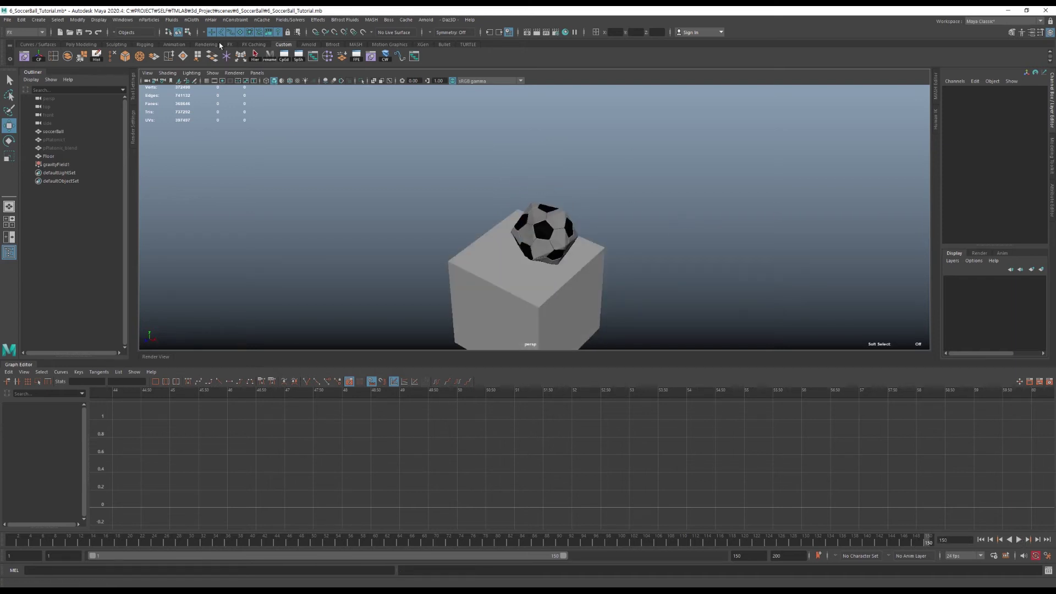
pyautogui.click(222, 81)
pyautogui.click(150, 83)
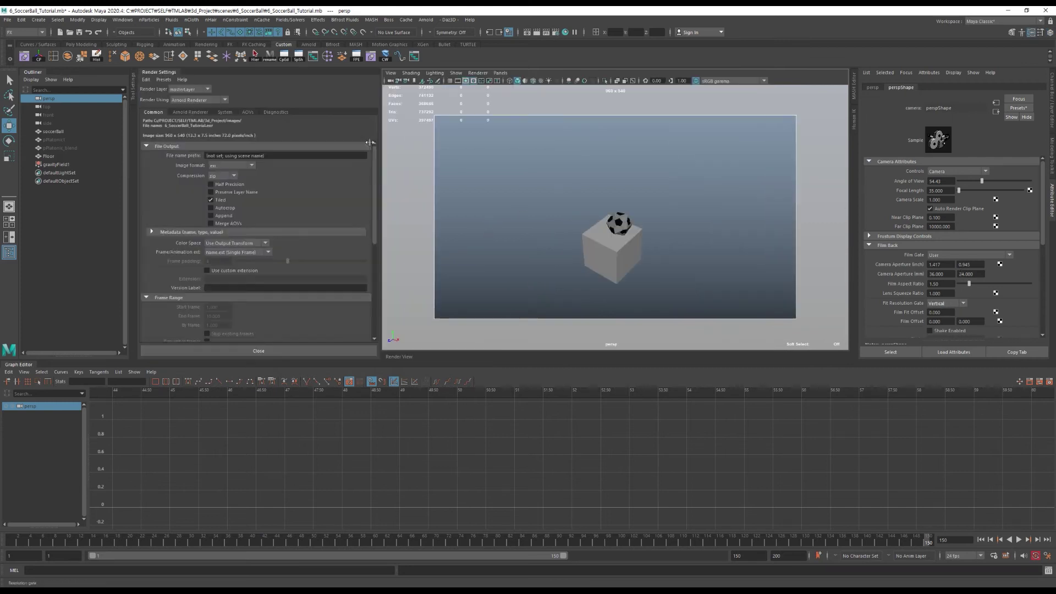
# Set the render image height to 960 and zoom the camera in on the ball
pyautogui.scroll(-5, 171, 264)
pyautogui.write('960')
pyautogui.click(258, 350)
pyautogui.moveTo(459, 209)
pyautogui.keyDown('alt'); pyautogui.mouseDown(button='right')
pyautogui.moveTo(554, 220)
pyautogui.moveTo(529, 231)
pyautogui.mouseUp(button='right'); pyautogui.keyUp('alt')
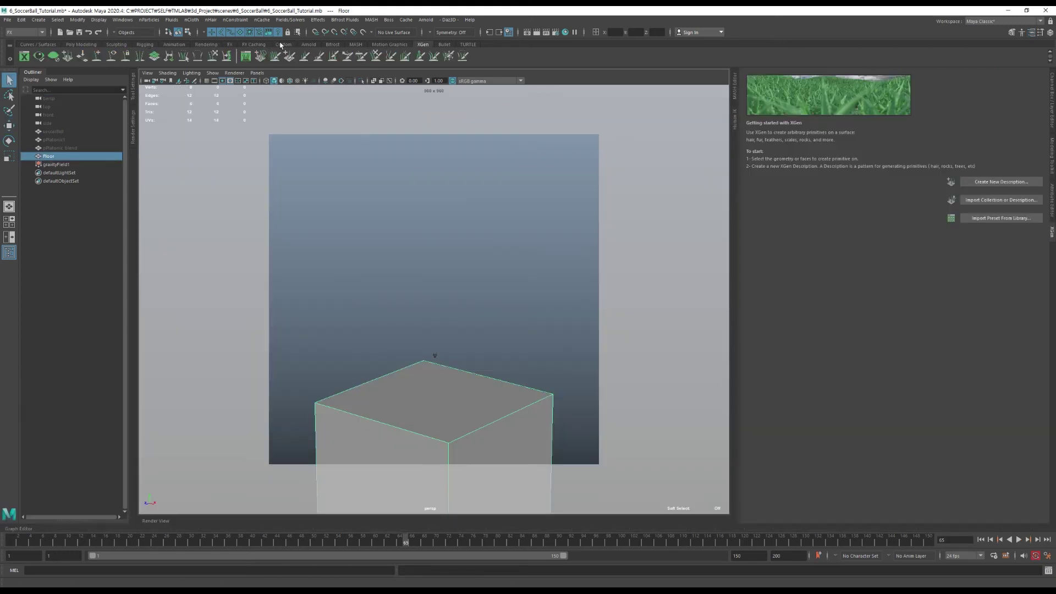
# Cut the Floor cube into a grid with 10 edge loops per pass in three directions
pyautogui.click(281, 44)
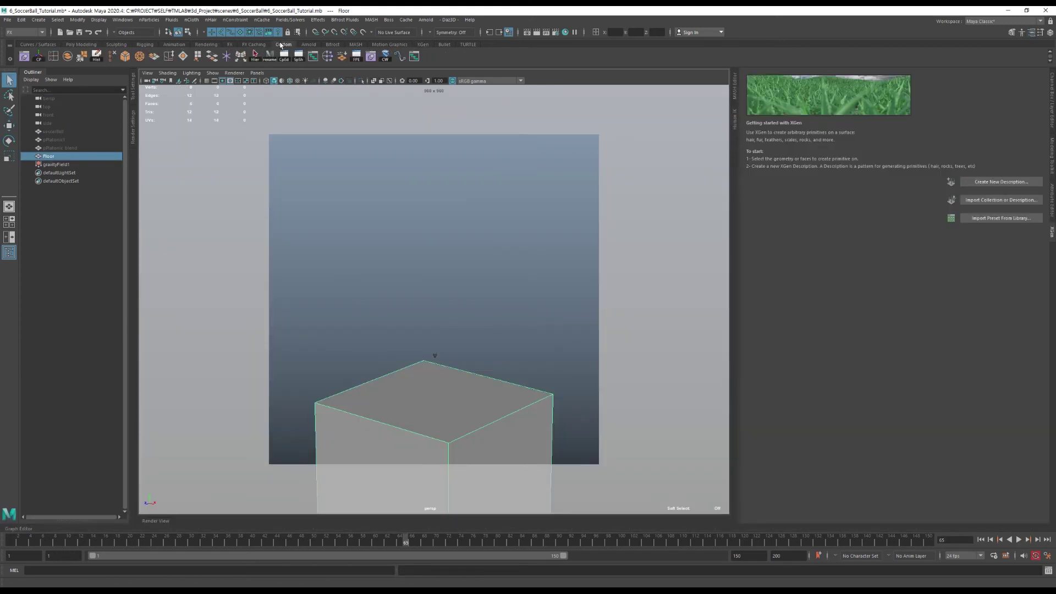
pyautogui.doubleClick(54, 58)
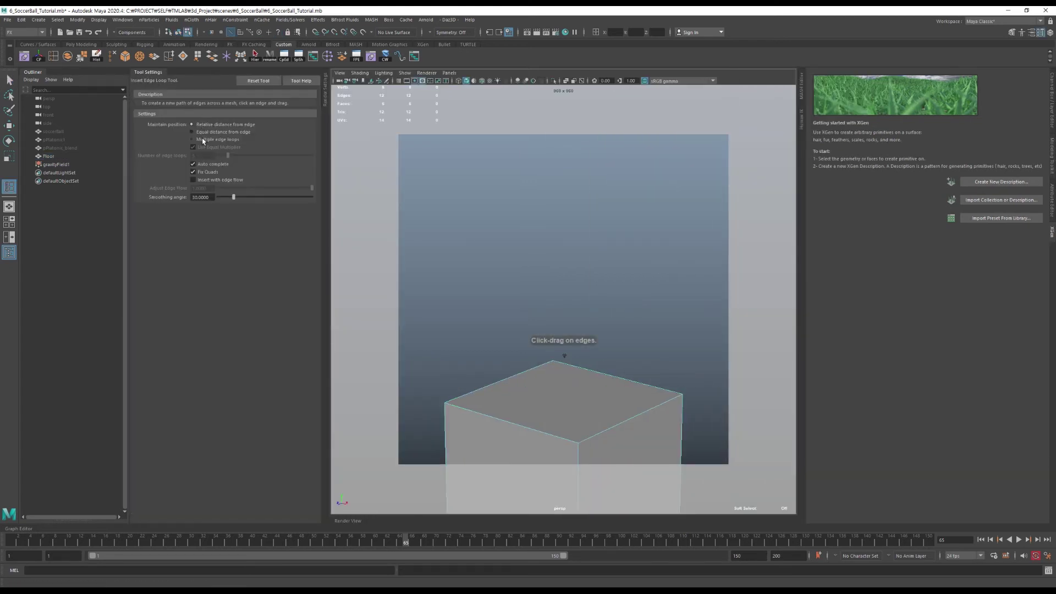
pyautogui.click(203, 140)
pyautogui.click(203, 155)
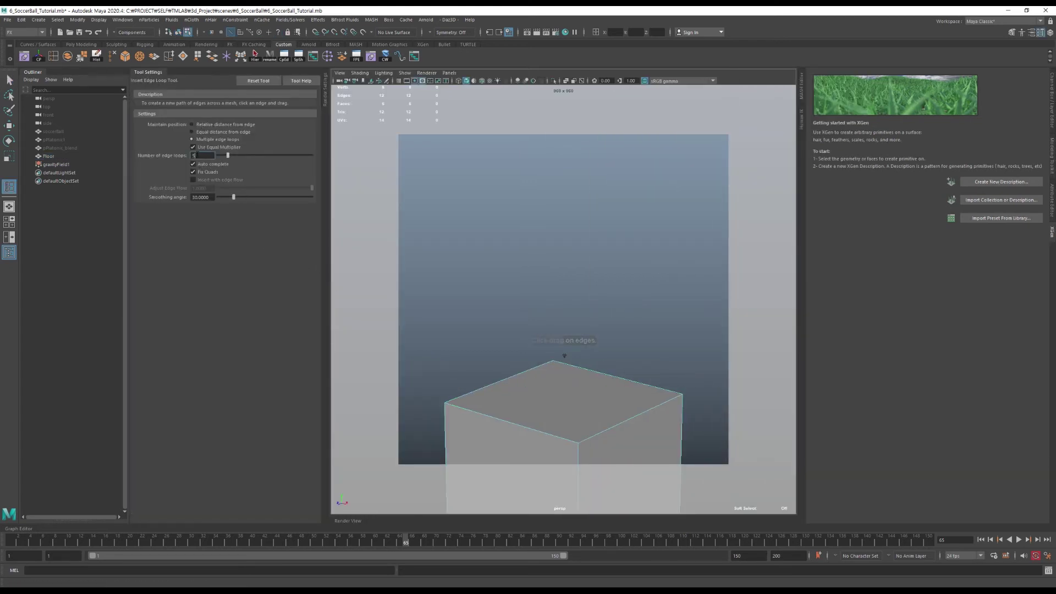
pyautogui.write('10')
pyautogui.click(488, 414)
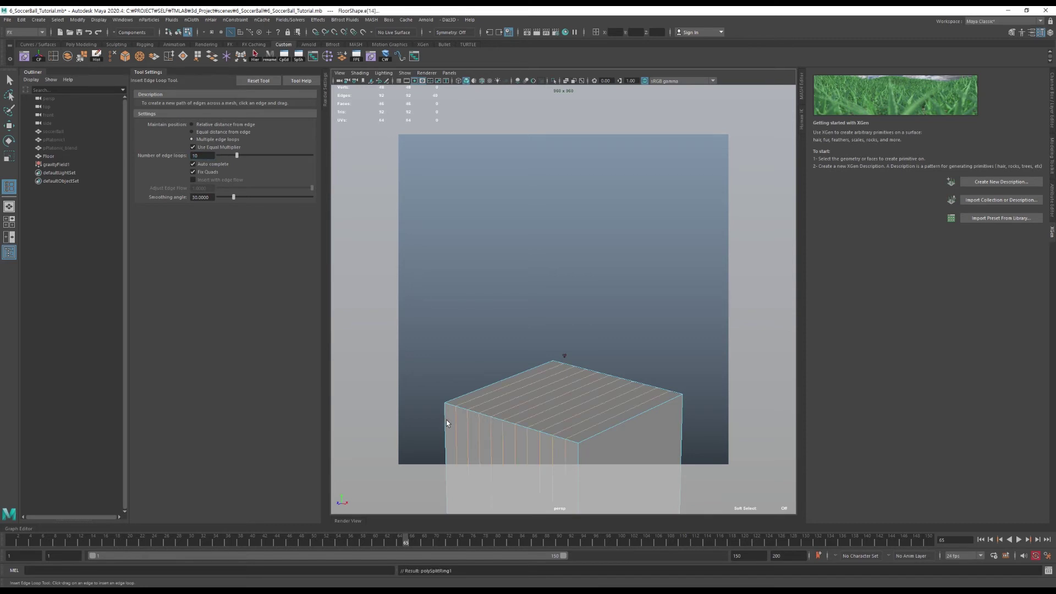
pyautogui.click(445, 420)
pyautogui.click(474, 394)
pyautogui.press('w')
pyautogui.press('F8')
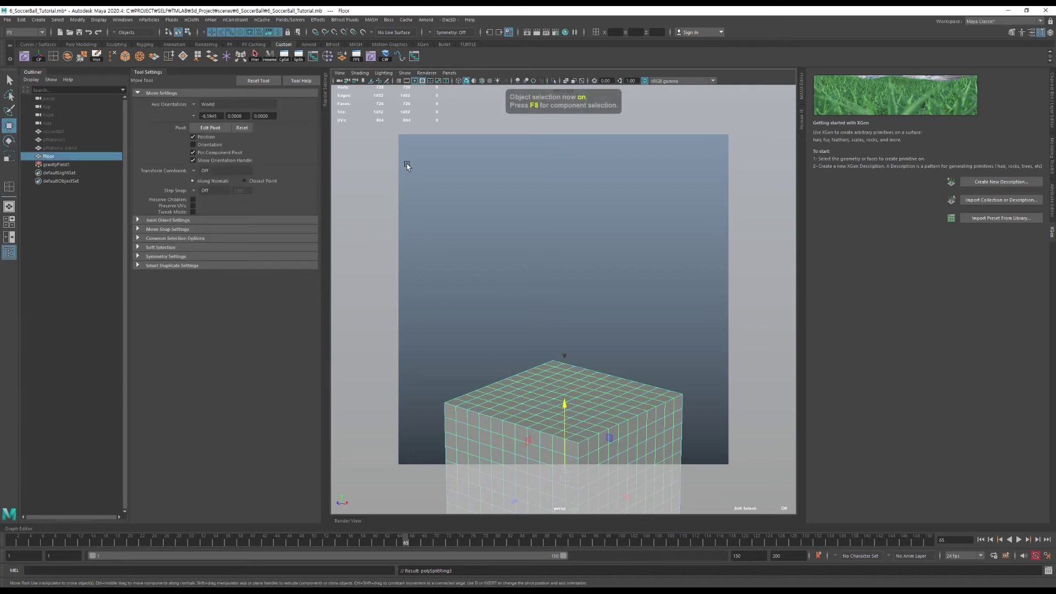
pyautogui.hotkey('ctrl', 'a')
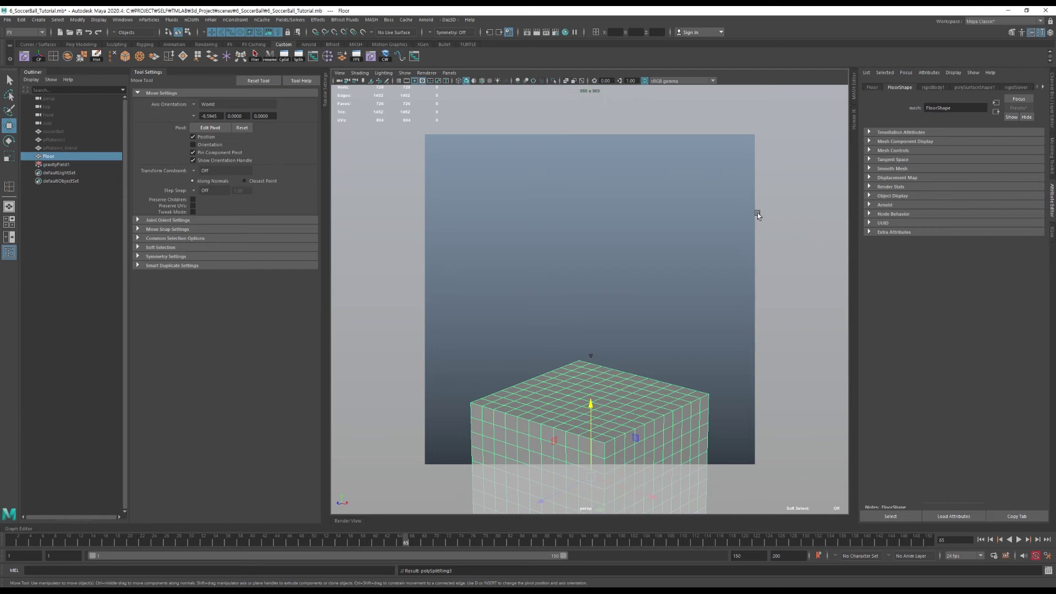
# Duplicate the floor and rename the copy Floor_grass
pyautogui.hotkey('ctrl', 'd')
pyautogui.hotkey('ctrl', 'h')
pyautogui.doubleClick(51, 172)
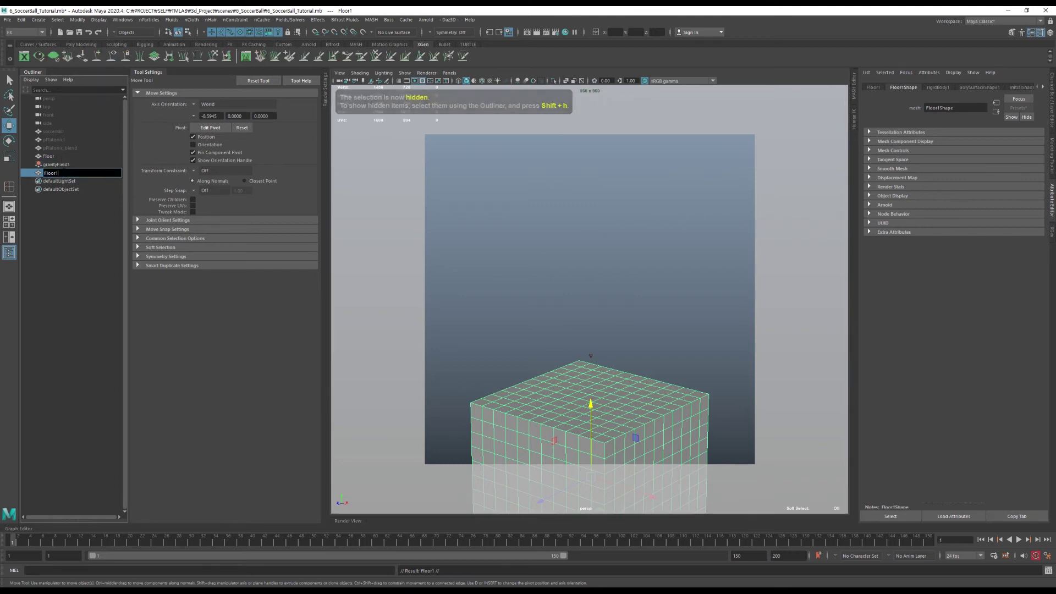
pyautogui.press('BackSpace')
pyautogui.write('_grou')
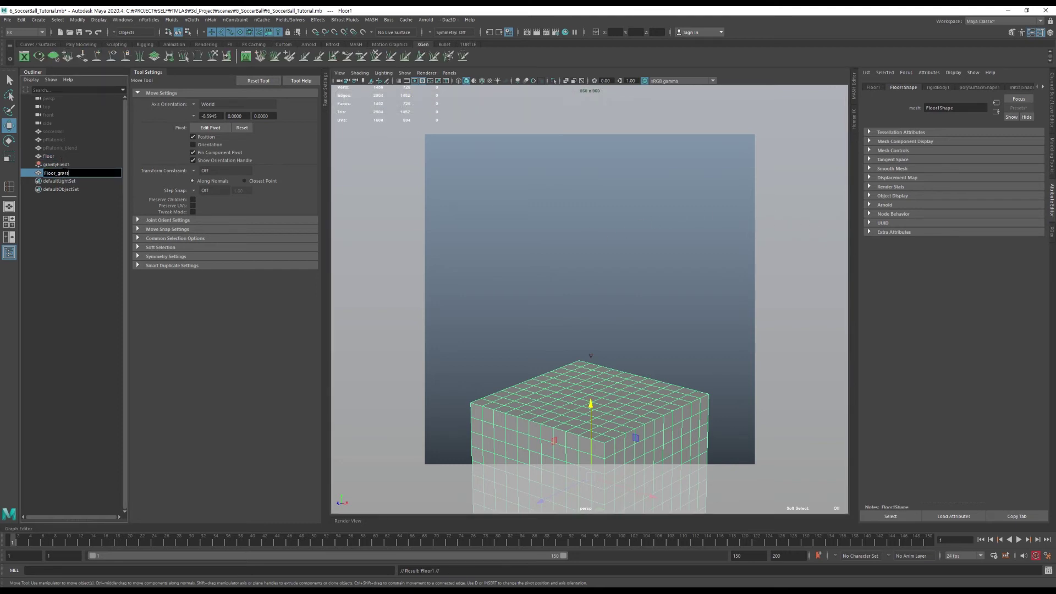
pyautogui.write('ass')
pyautogui.press('Return')
# Hide the original Floor and gravityField1
pyautogui.click(71, 157)
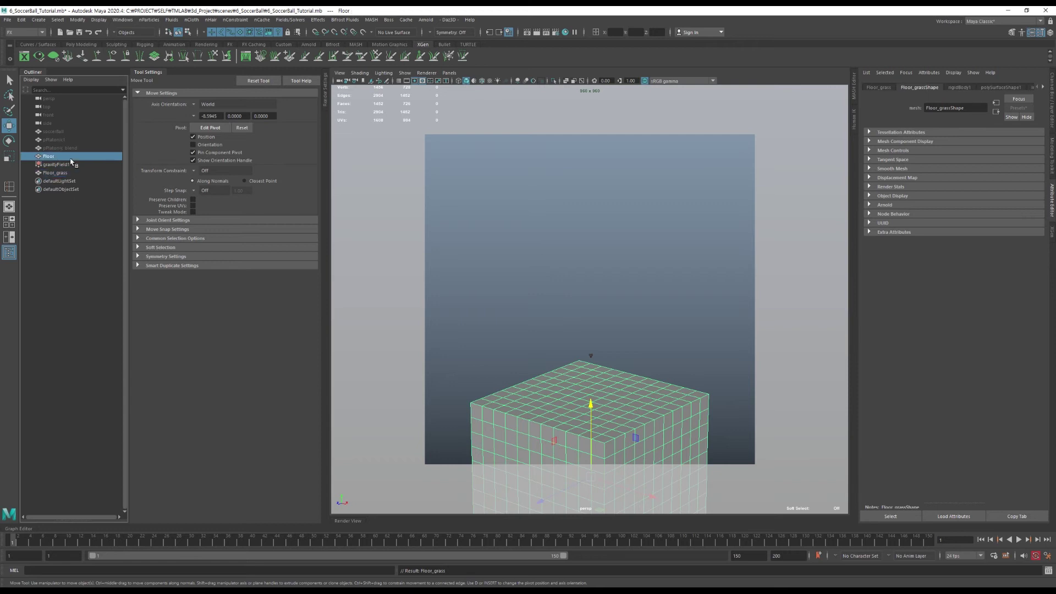
pyautogui.hotkey('ctrl', 'h')
pyautogui.click(72, 168)
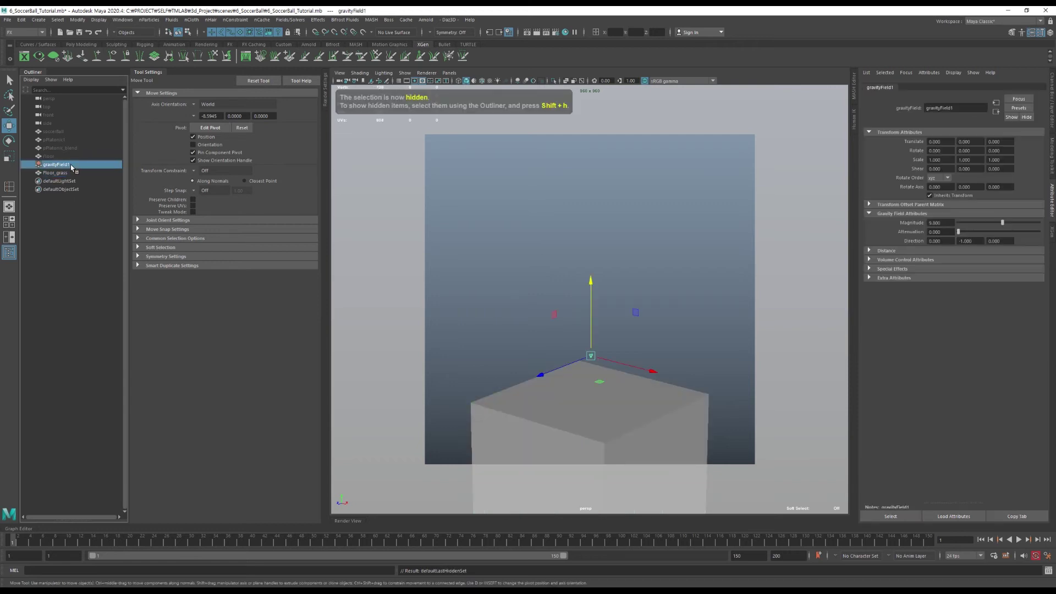
pyautogui.hotkey('ctrl', 'h')
# Delete the rigid body from Floor_grass and open the XGen editor
pyautogui.hotkey('ctrl', 'a')
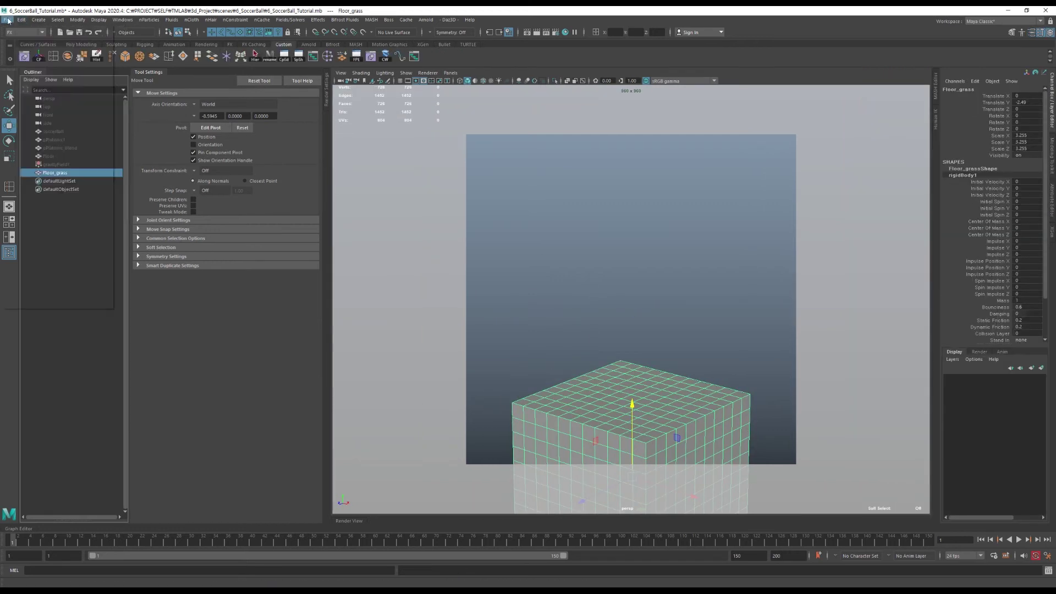
pyautogui.click(7, 19)
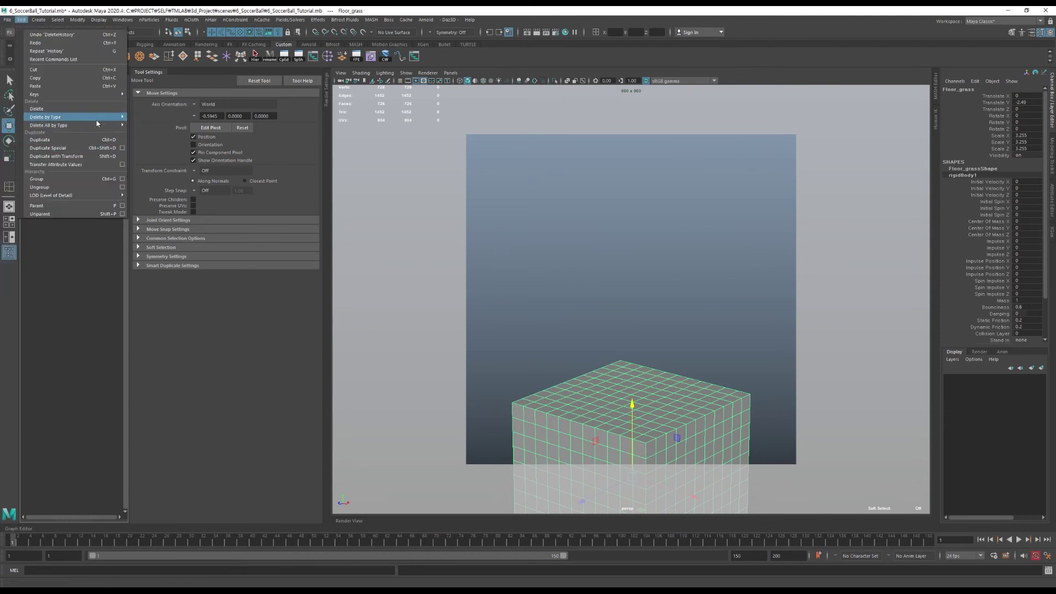
pyautogui.moveTo(49, 117)
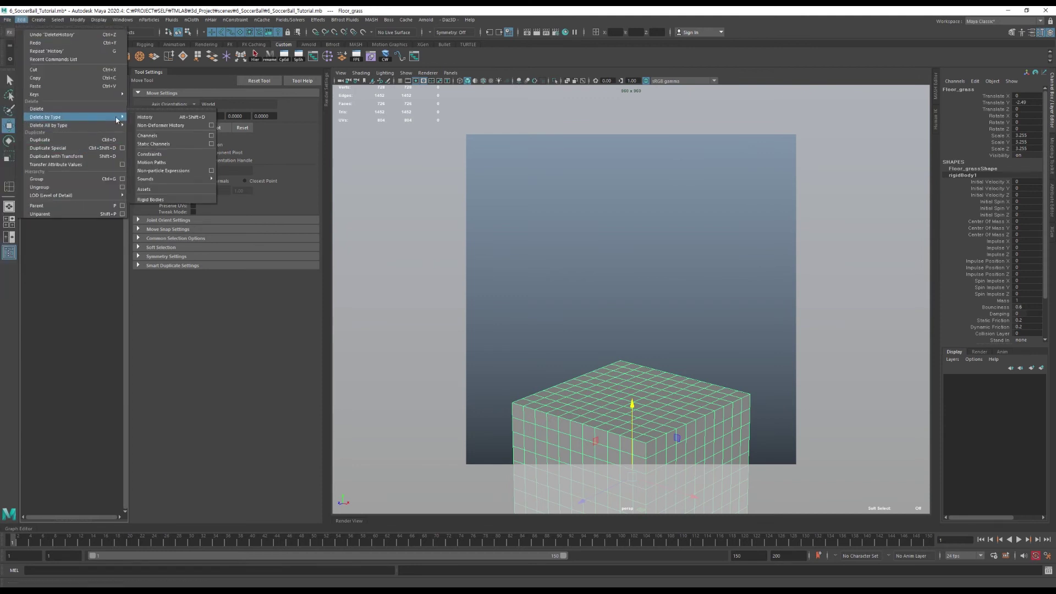
pyautogui.click(151, 199)
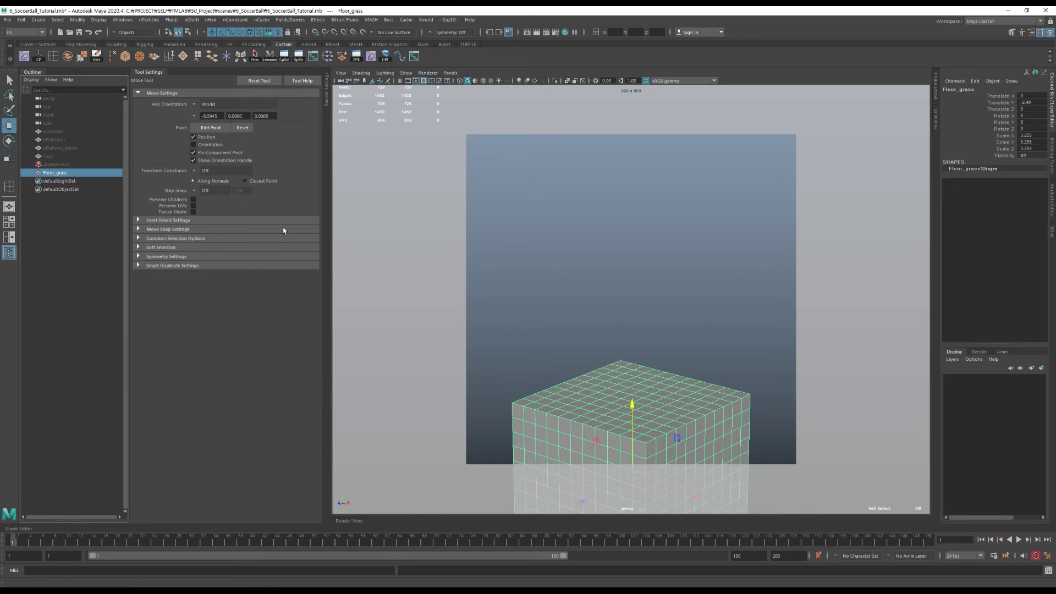
pyautogui.click(423, 44)
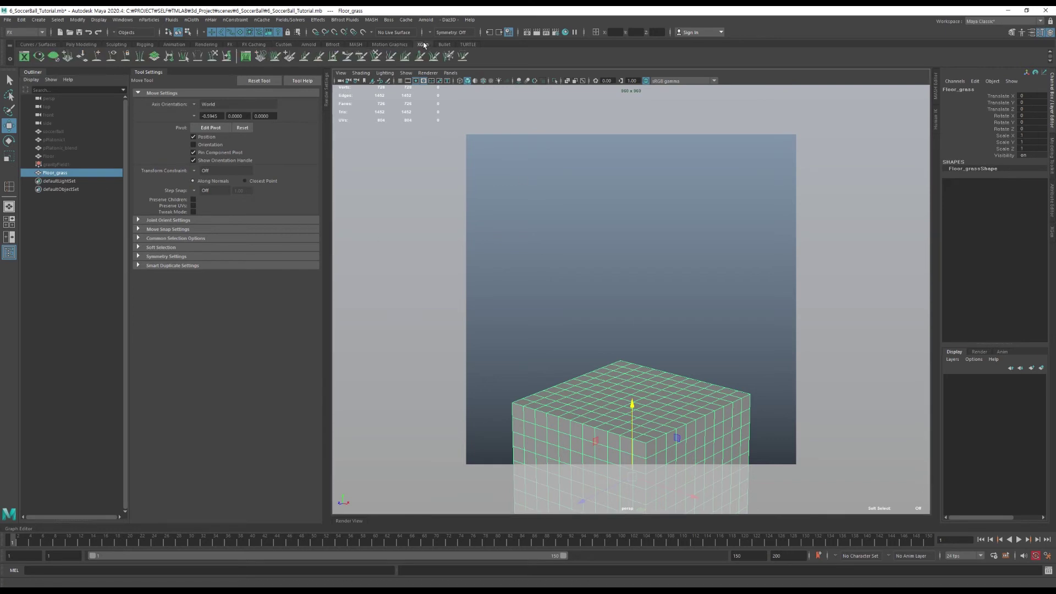
pyautogui.click(24, 56)
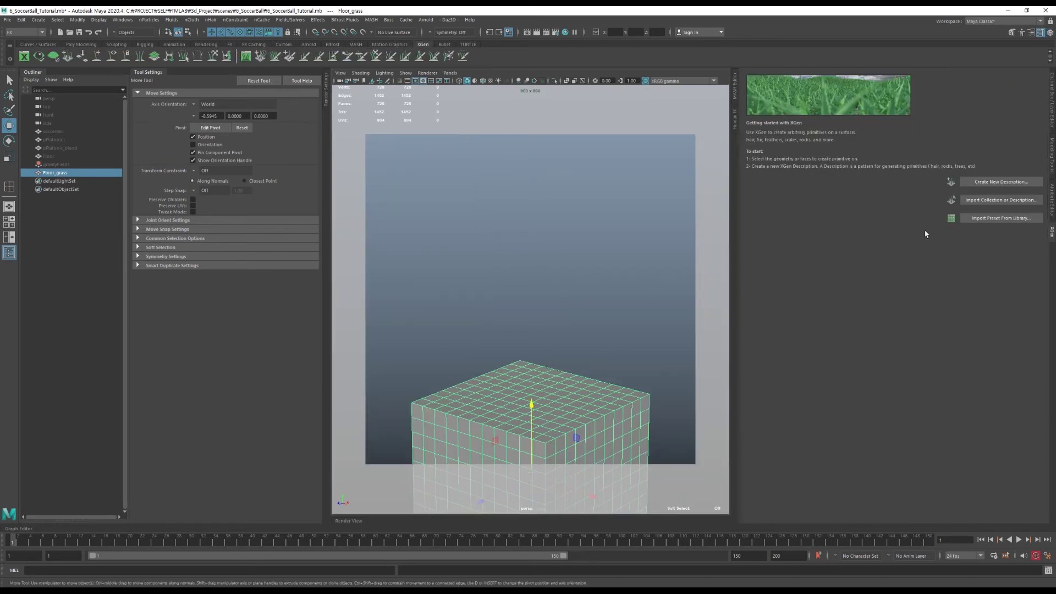
# Create groomable-spline description description_grass in a new collection named collection_grass
pyautogui.click(984, 182)
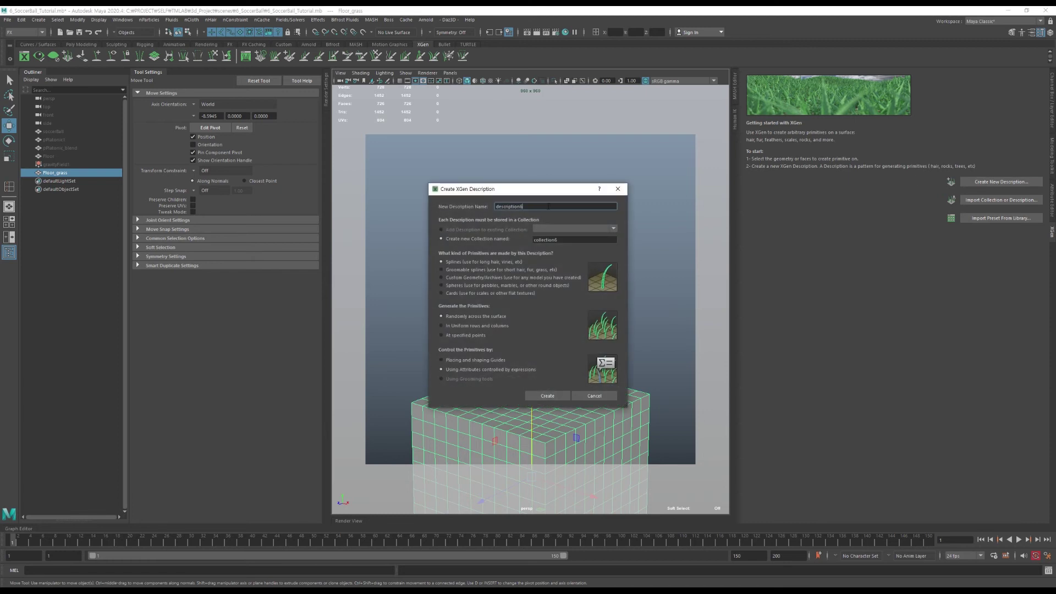
pyautogui.press('BackSpace')
pyautogui.write('_gra')
pyautogui.write('ss')
pyautogui.click(584, 239)
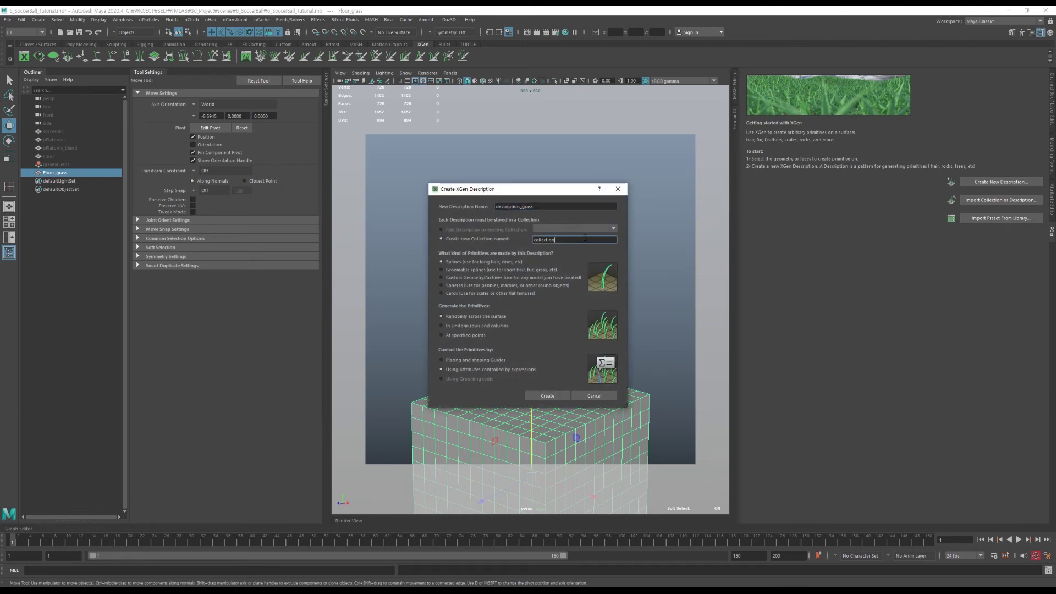
pyautogui.write('_grass')
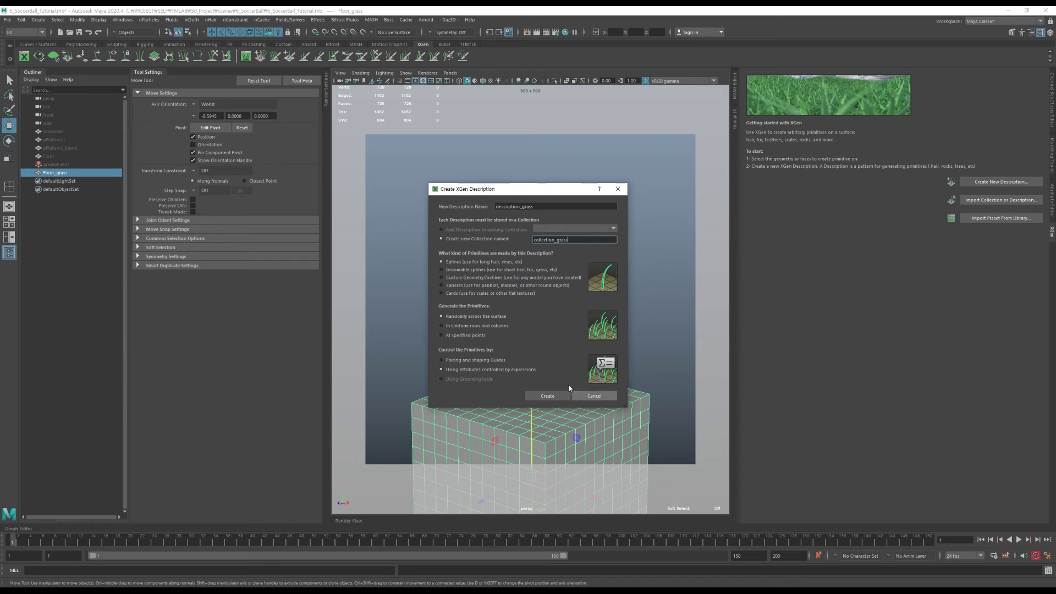
pyautogui.click(464, 269)
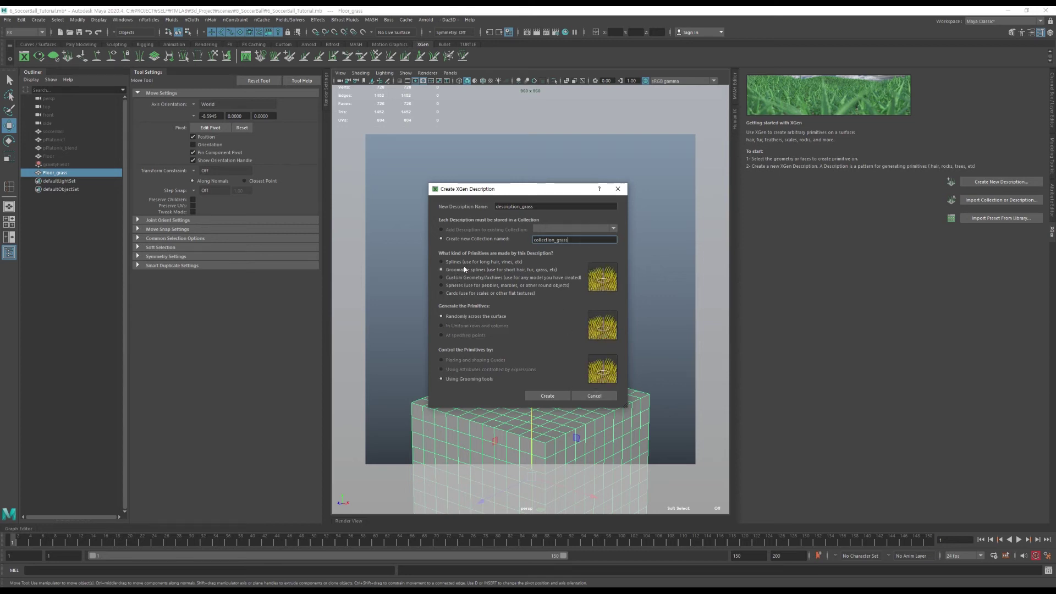
pyautogui.click(552, 396)
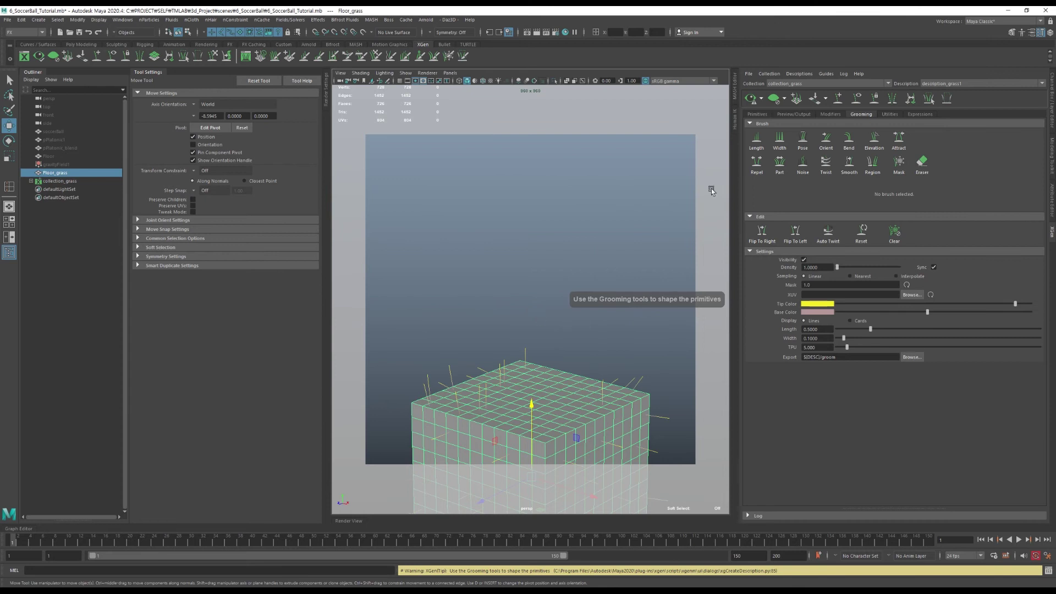
# Set grass grooming Length 0.1, Width 0.02 and Density 300, refreshing the preview
pyautogui.click(751, 99)
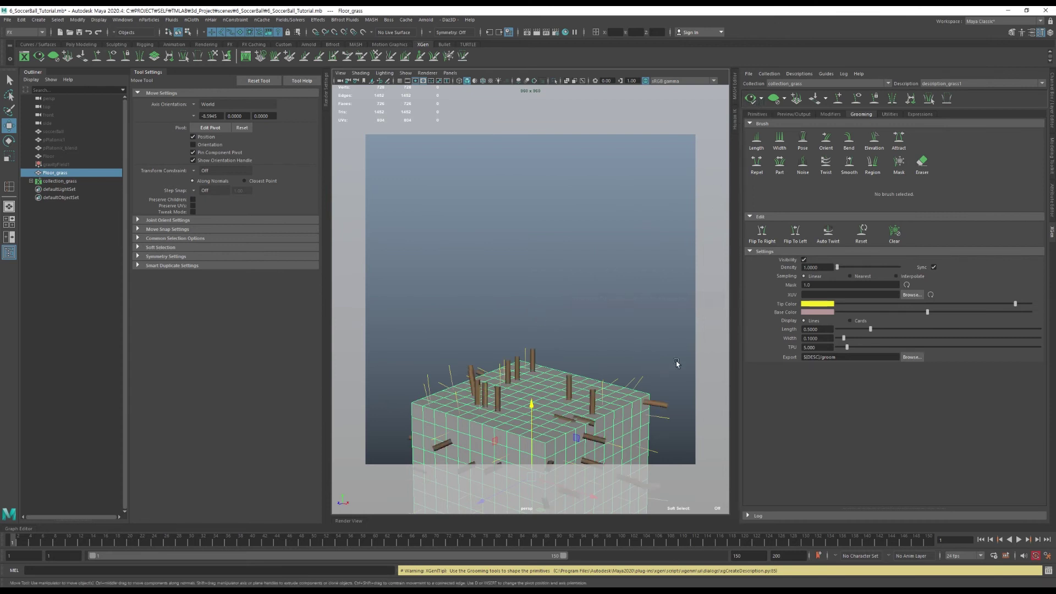
pyautogui.doubleClick(818, 329)
pyautogui.write('0.1')
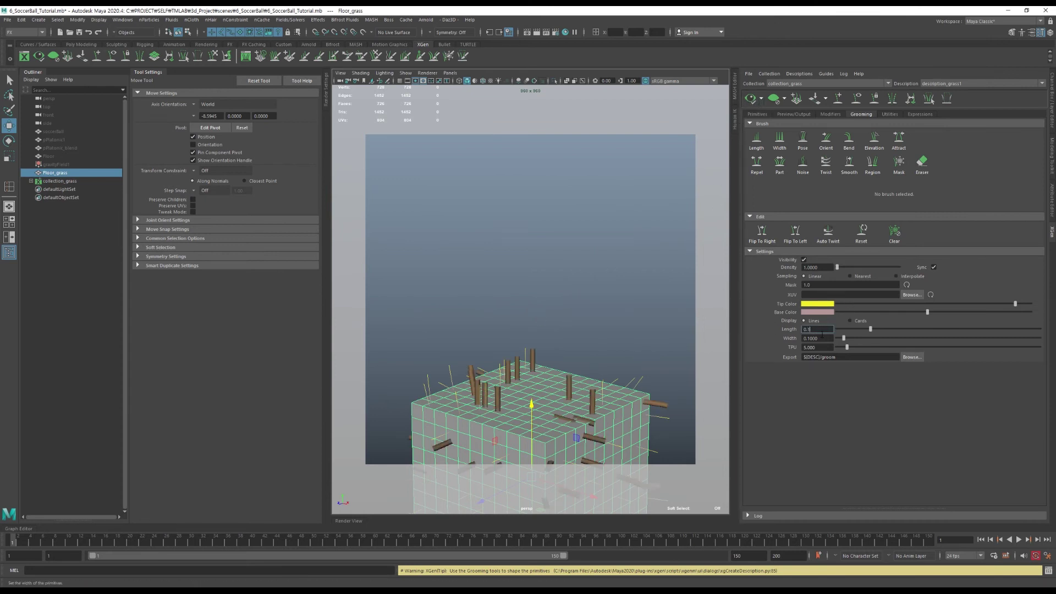
pyautogui.press('Return')
pyautogui.doubleClick(819, 338)
pyautogui.write('0.0')
pyautogui.write('2')
pyautogui.click(751, 99)
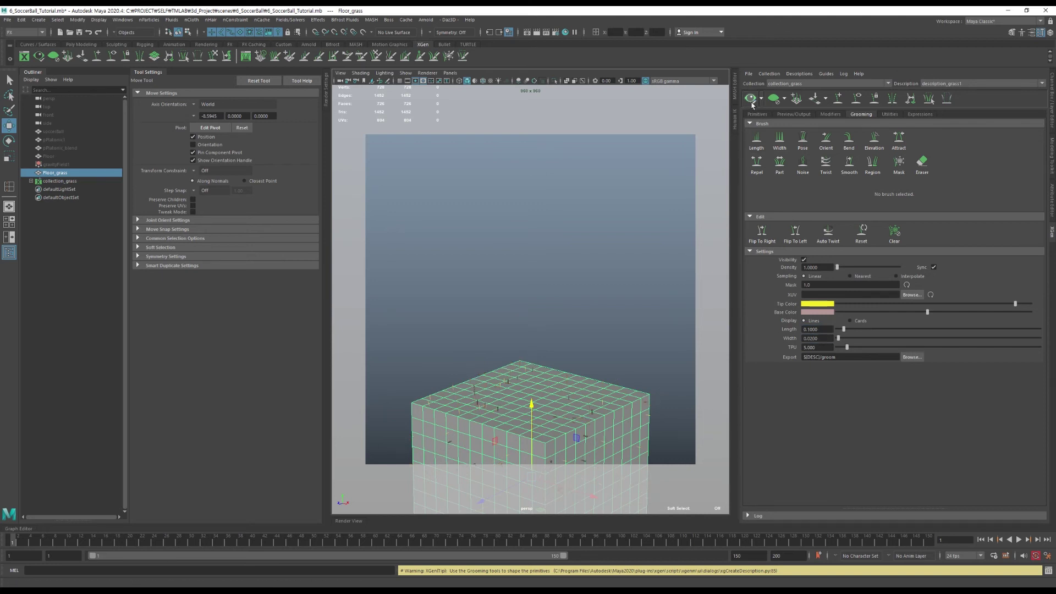
pyautogui.doubleClick(818, 267)
pyautogui.write('300')
pyautogui.press('Return')
pyautogui.click(754, 101)
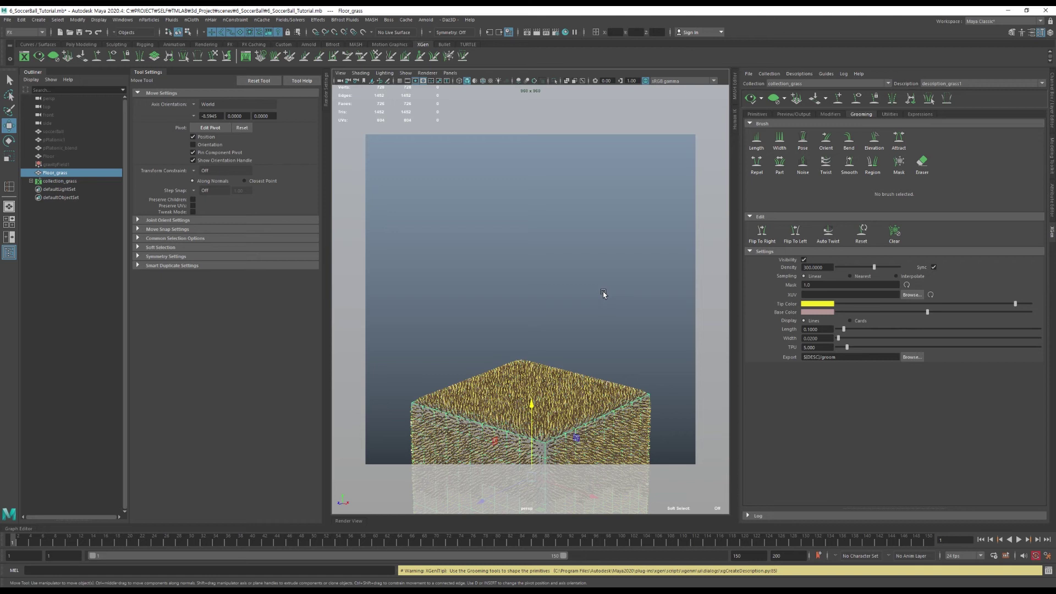
# Set the grass strand Taper to 0.7 in Primitives and refresh the preview
pyautogui.click(603, 294)
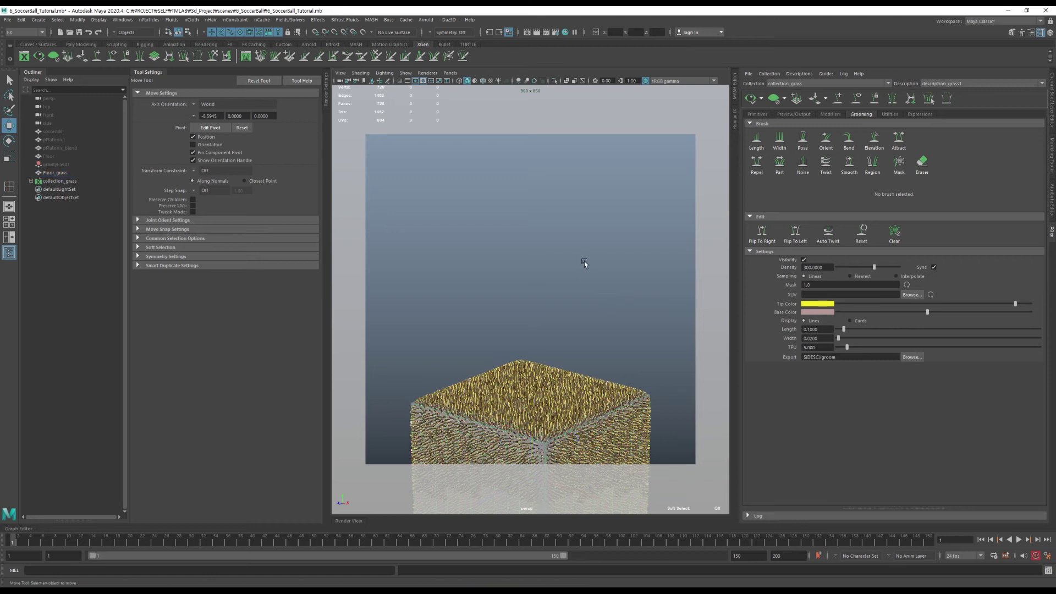
pyautogui.click(804, 260)
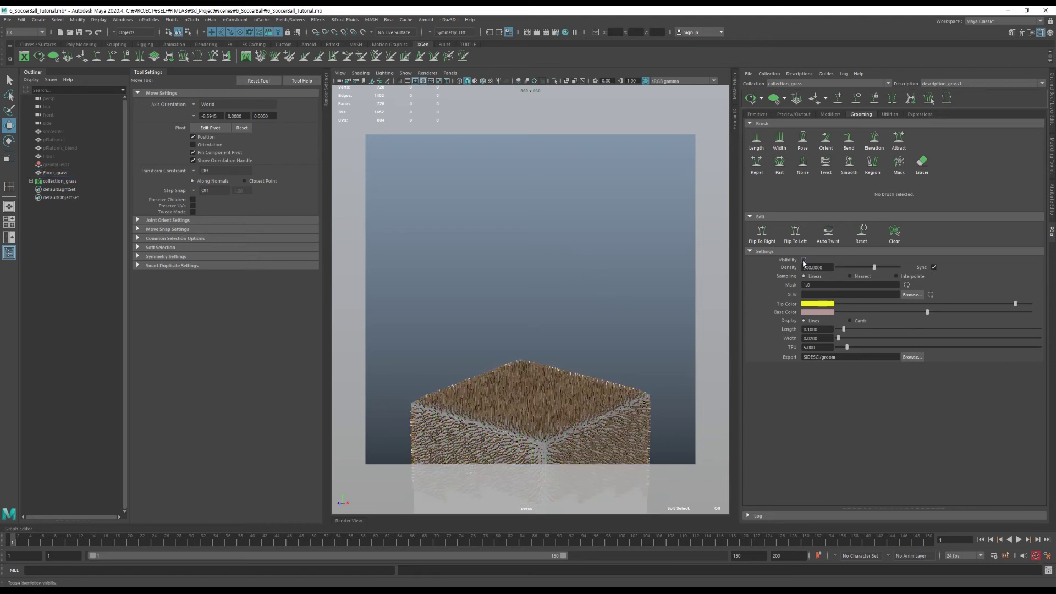
pyautogui.click(758, 115)
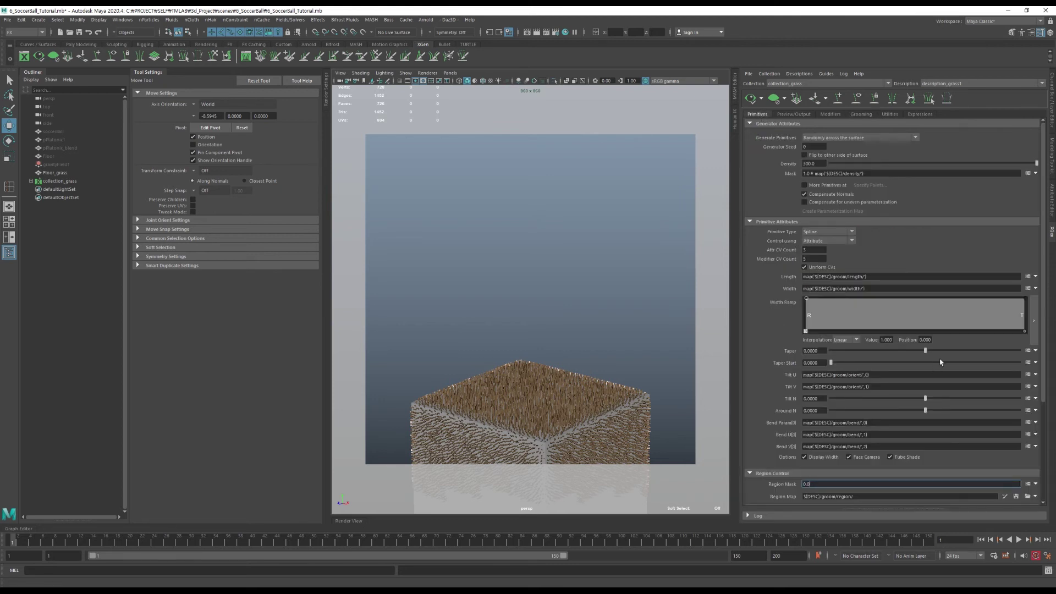
pyautogui.moveTo(933, 354); pyautogui.dragTo(976, 357)
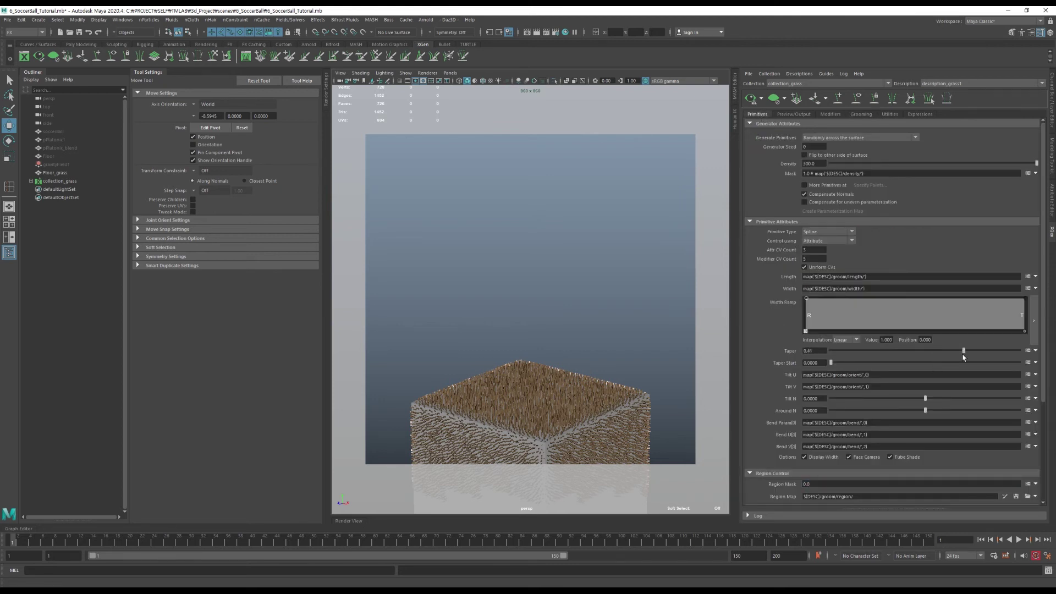
pyautogui.click(817, 350)
pyautogui.write('0.7')
pyautogui.click(751, 99)
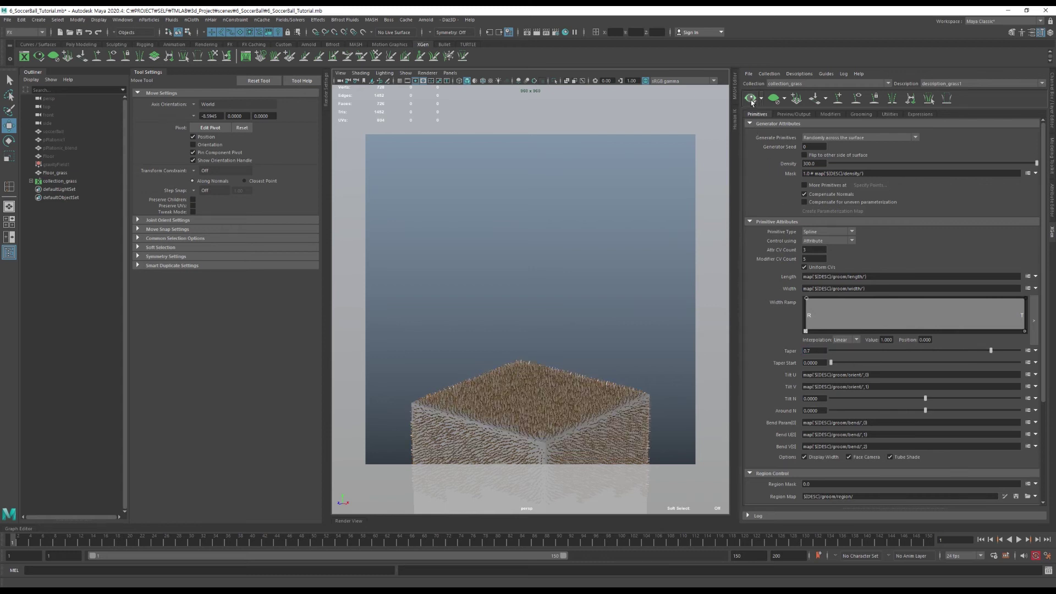
pyautogui.click(793, 114)
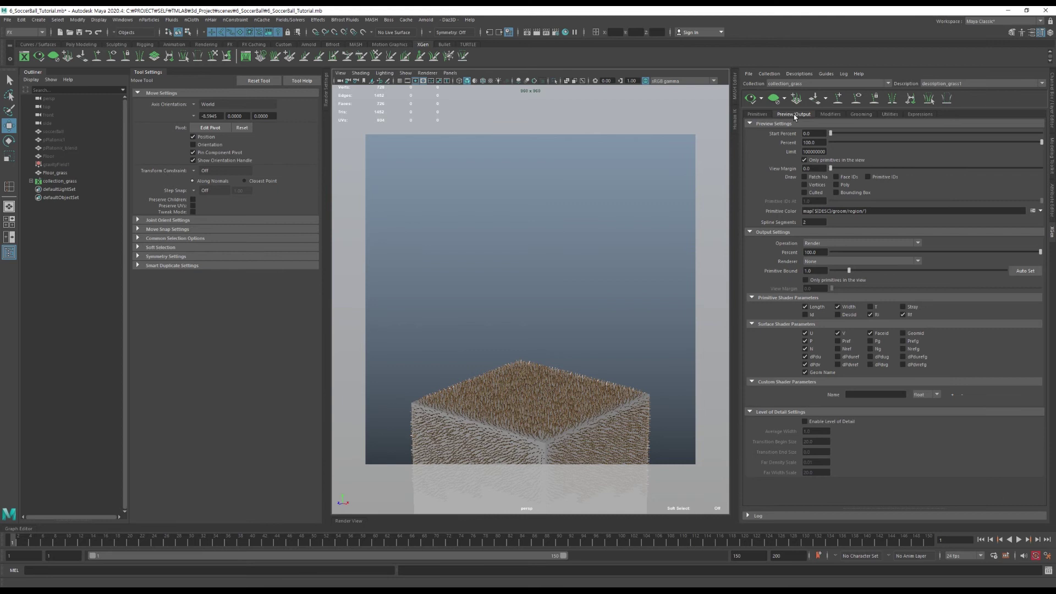
# Add a Noise modifier to the grass with Magnitude 0.7
pyautogui.click(828, 115)
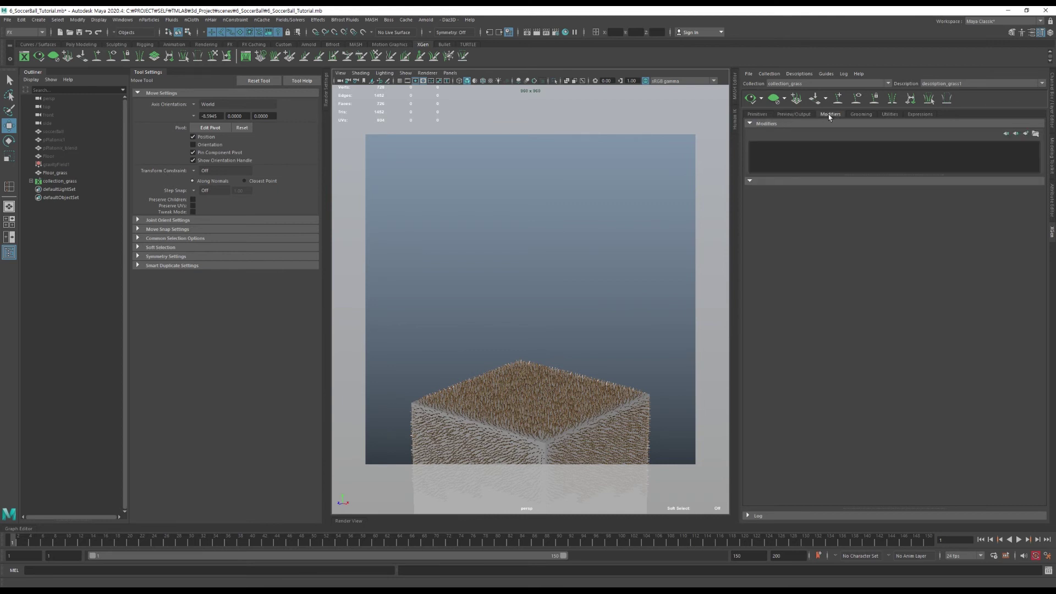
pyautogui.click(1034, 133)
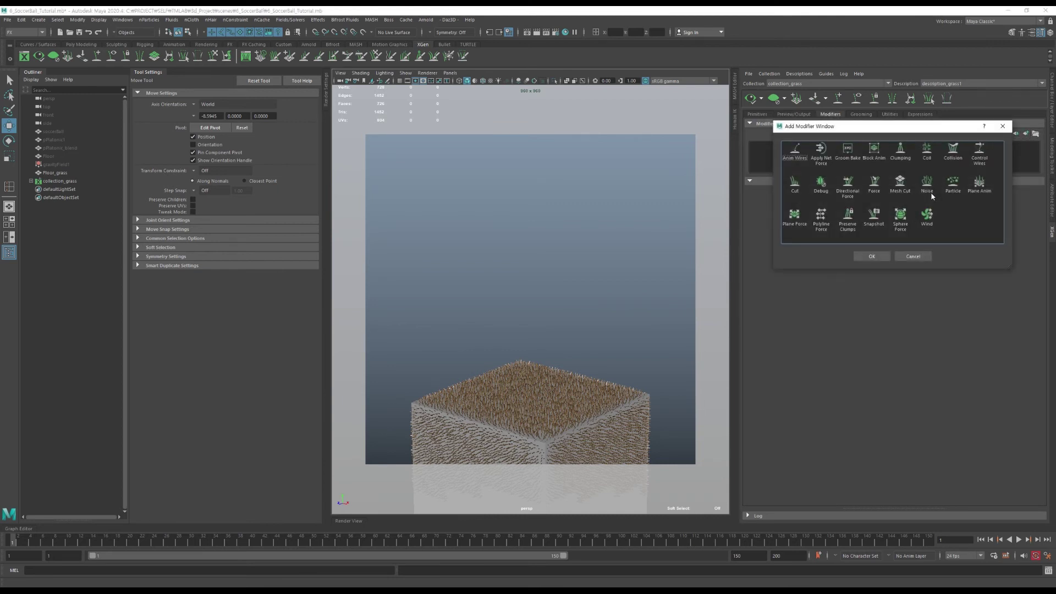
pyautogui.click(880, 256)
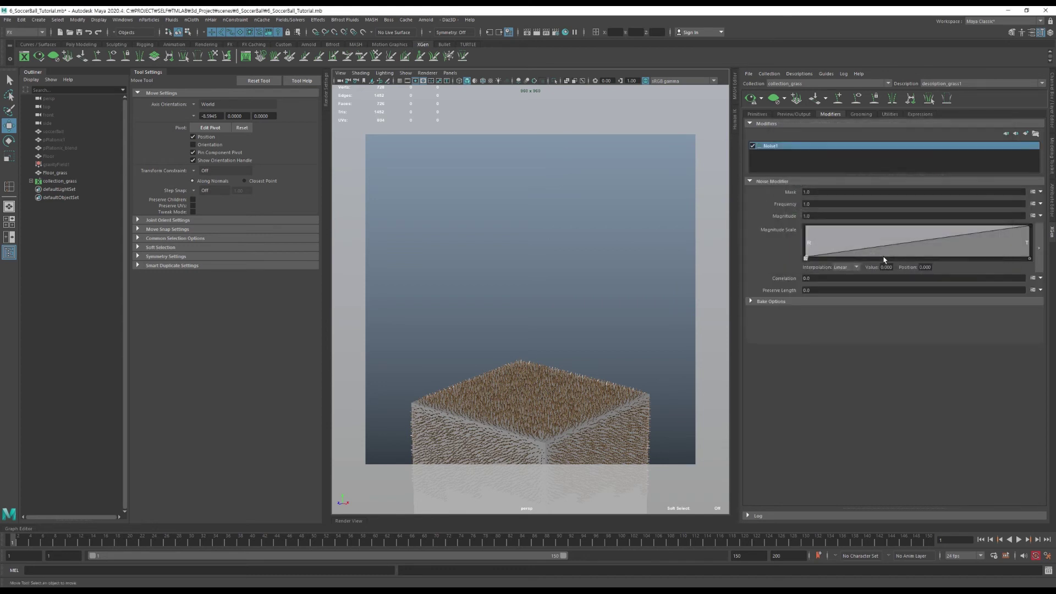
pyautogui.click(751, 102)
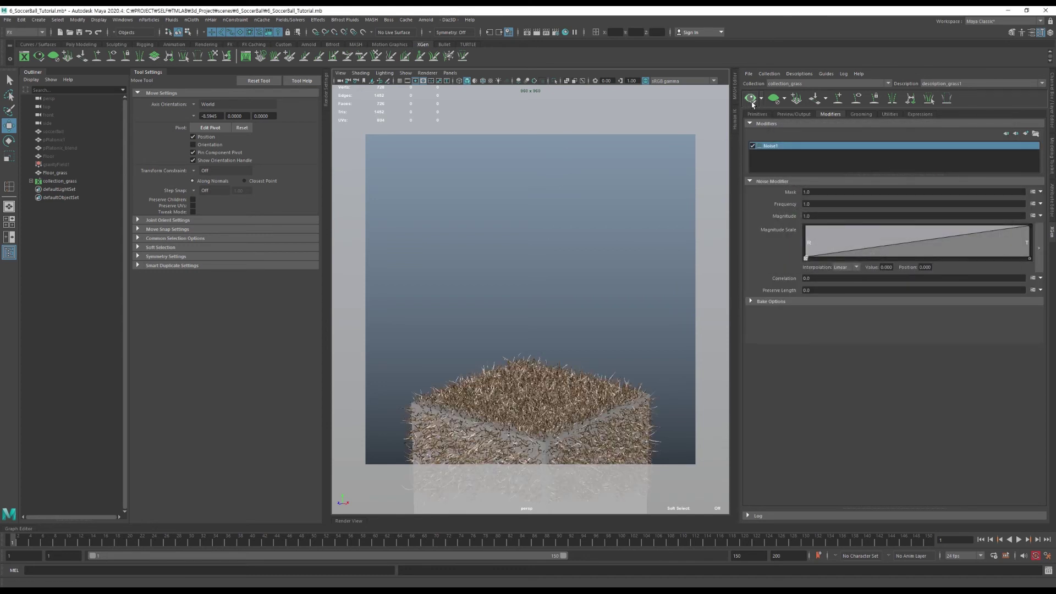
pyautogui.click(816, 216)
pyautogui.write('0.5')
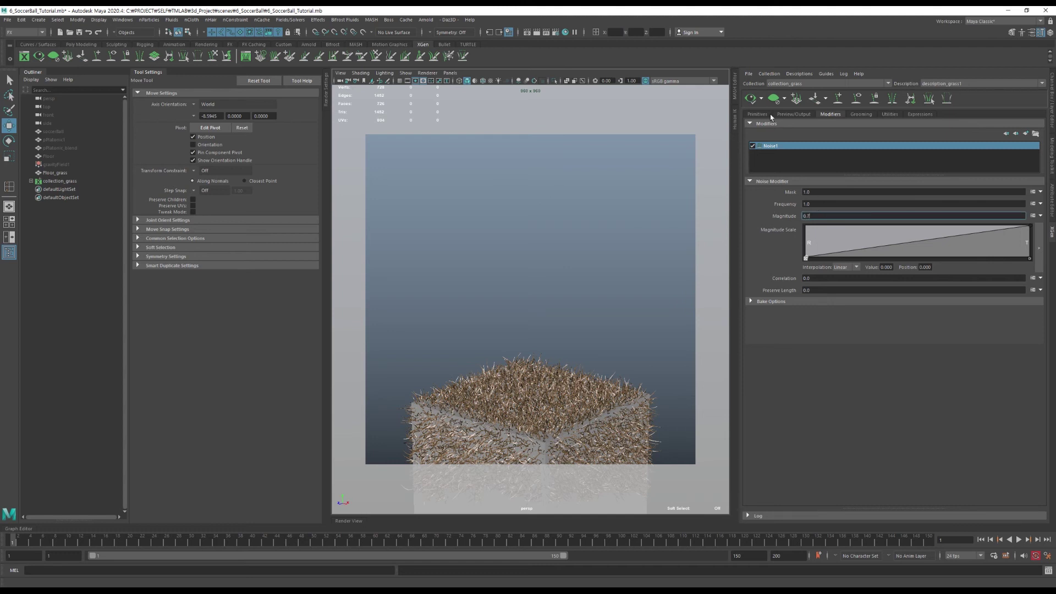
pyautogui.click(751, 101)
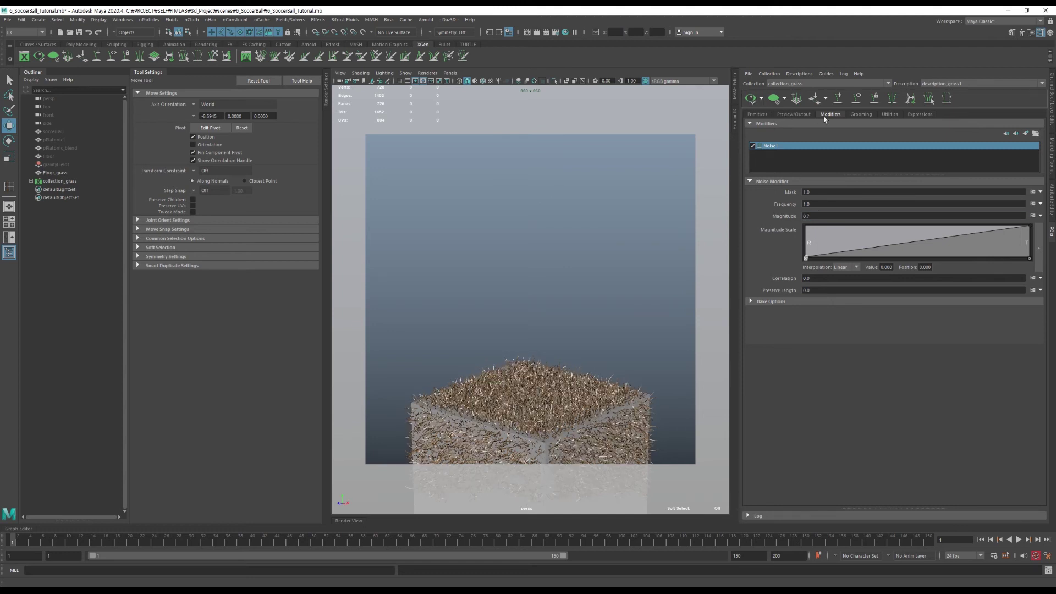
# Shorten the grass Length and raise Density to 800, refreshing the preview
pyautogui.click(856, 117)
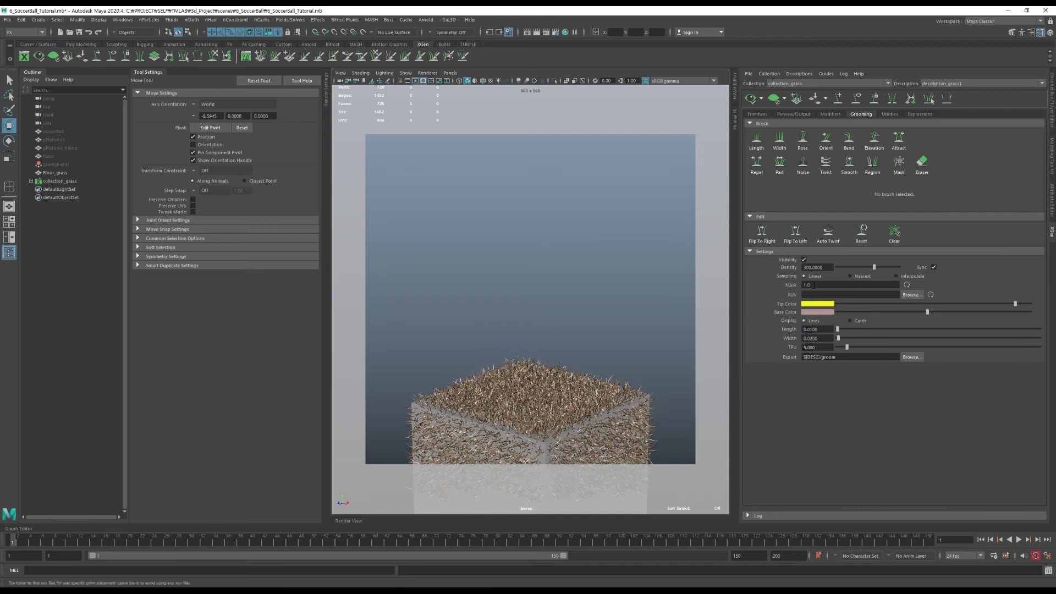
pyautogui.click(818, 329)
pyautogui.press('Return')
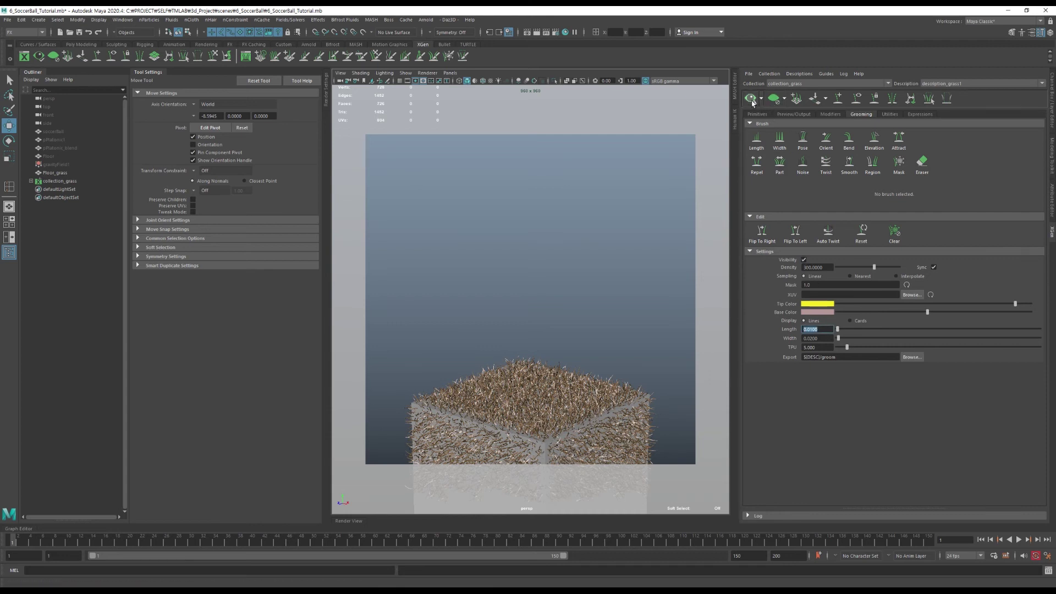
pyautogui.click(751, 99)
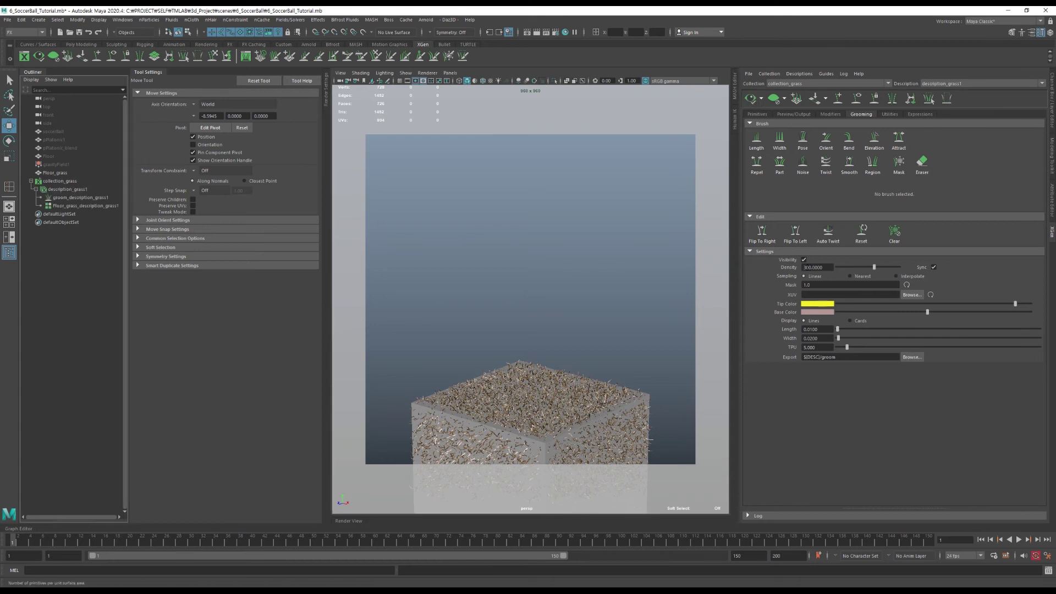
pyautogui.click(799, 268)
pyautogui.write('800')
pyautogui.press('Return')
pyautogui.click(752, 100)
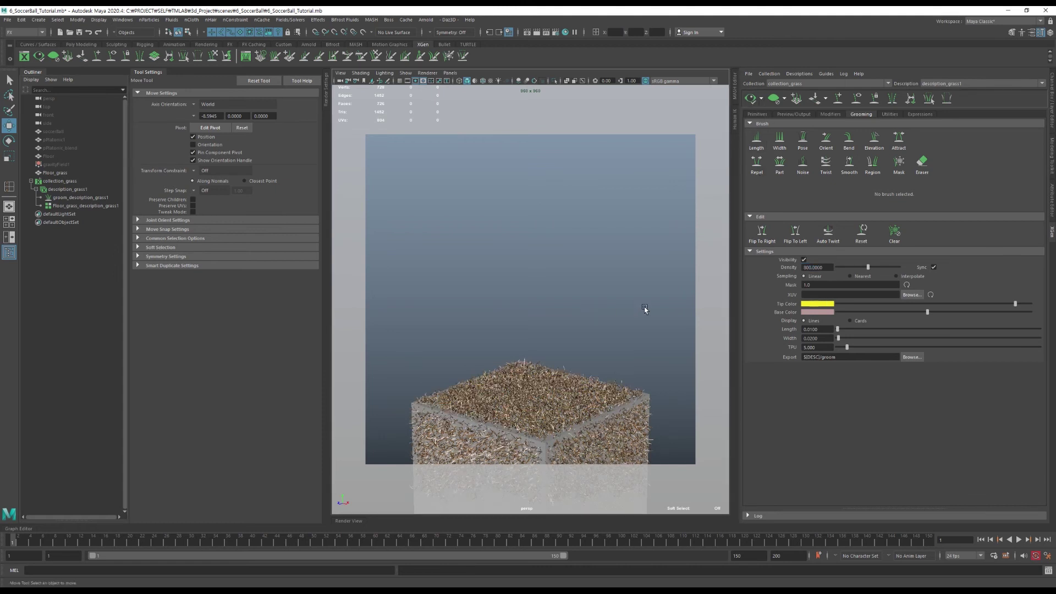
# Add a color-type custom shader parameter named color and create its custom_color_color map
pyautogui.click(791, 114)
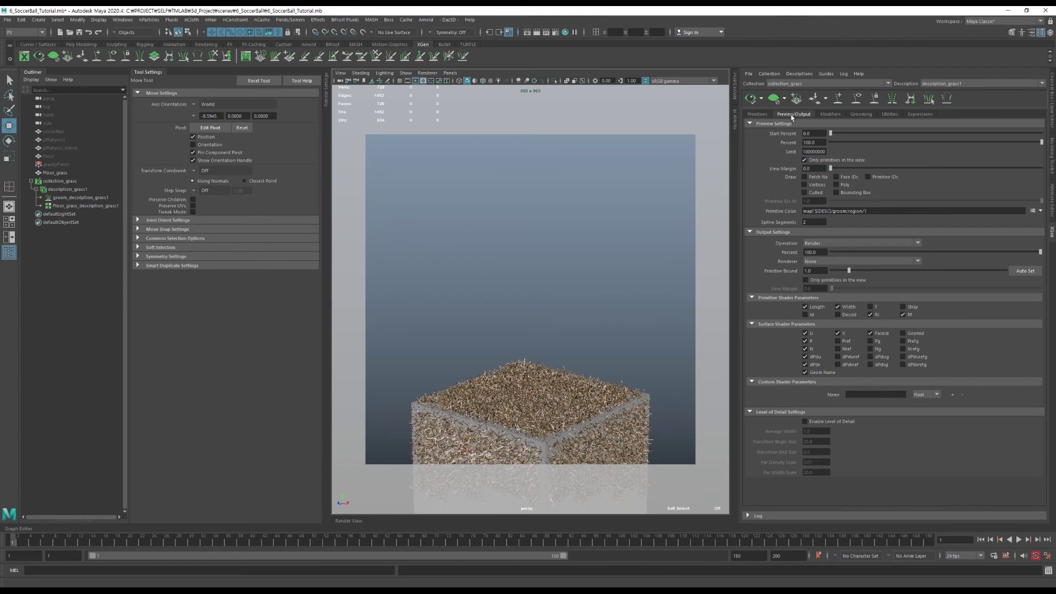
pyautogui.click(929, 395)
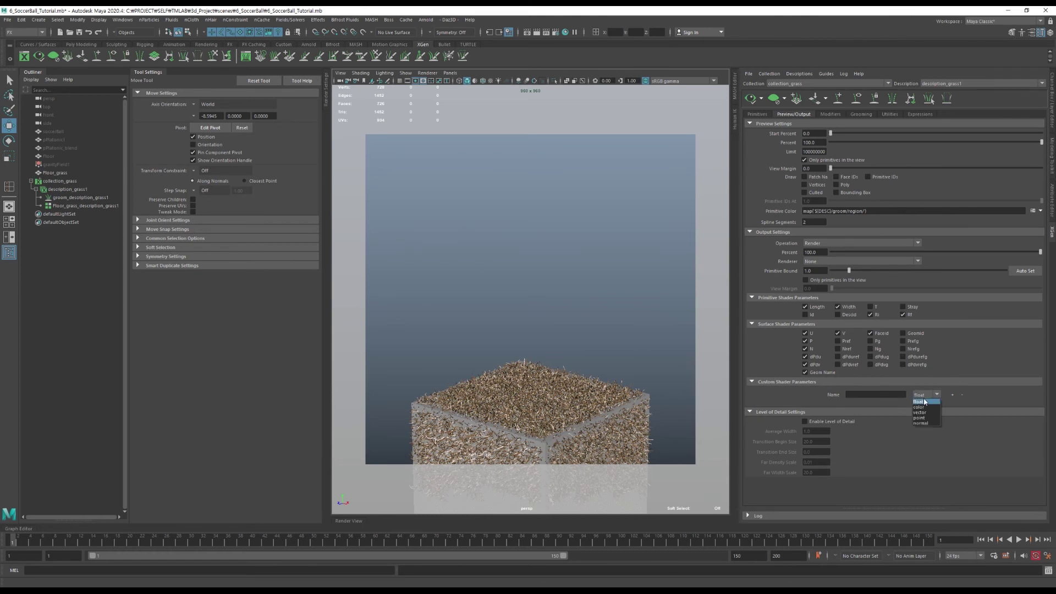
pyautogui.click(881, 396)
pyautogui.write('color')
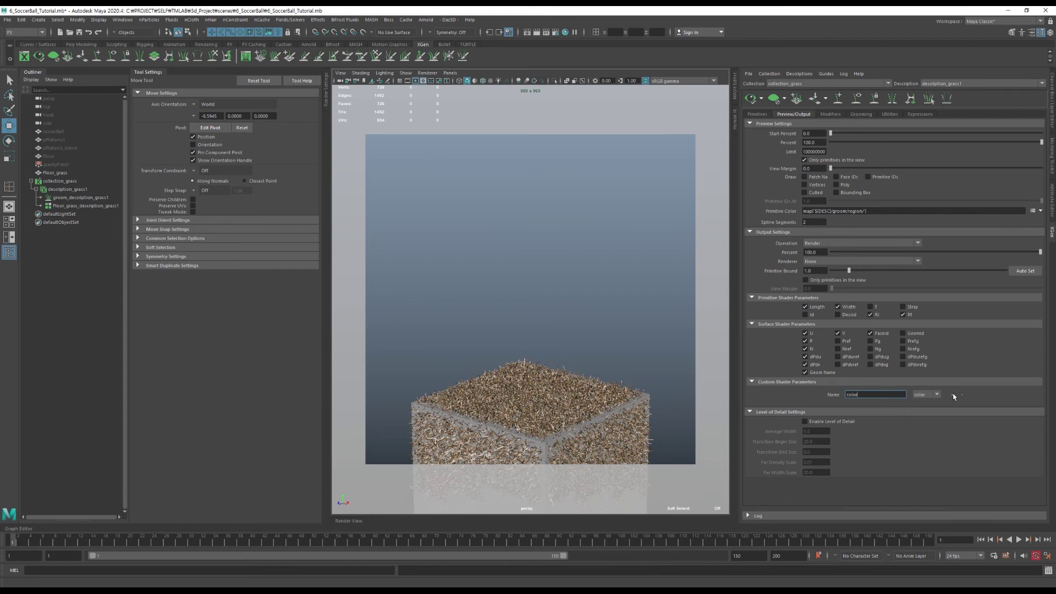
pyautogui.click(953, 394)
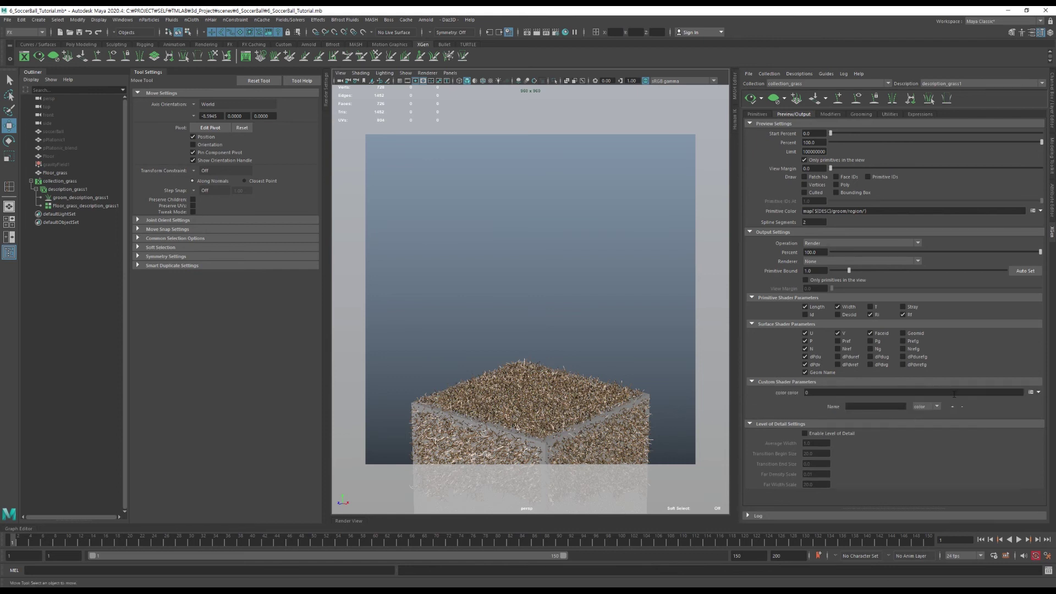
pyautogui.click(1039, 393)
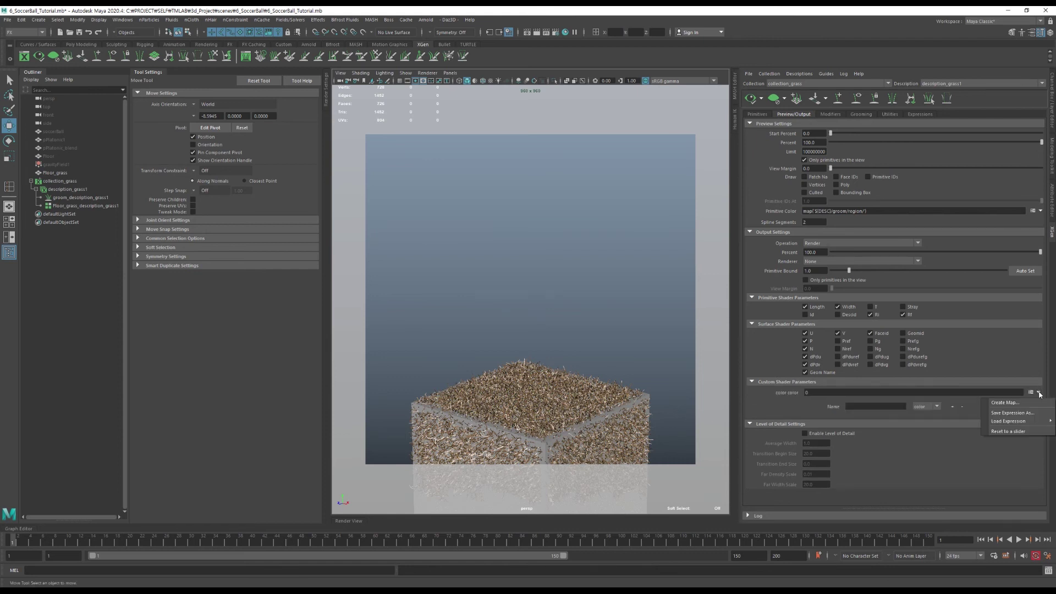
pyautogui.click(1013, 403)
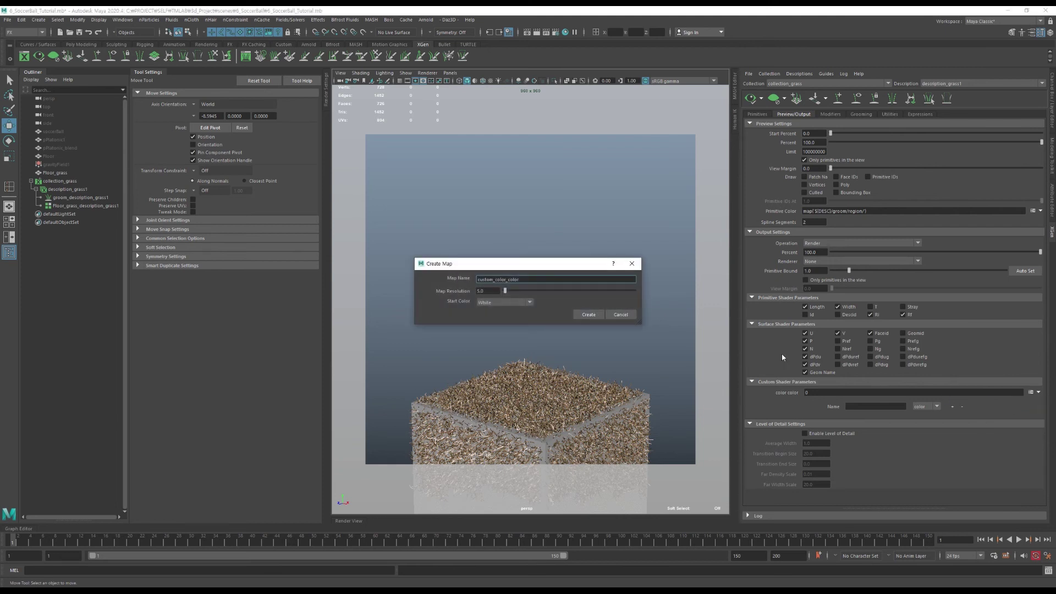
pyautogui.press('Tab')
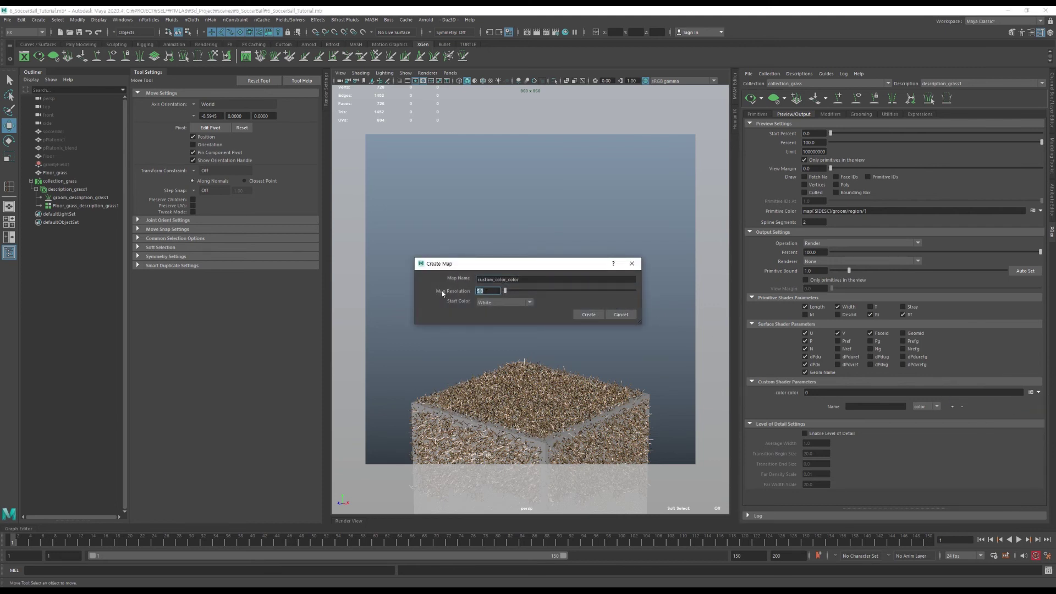
pyautogui.write('20')
pyautogui.click(588, 314)
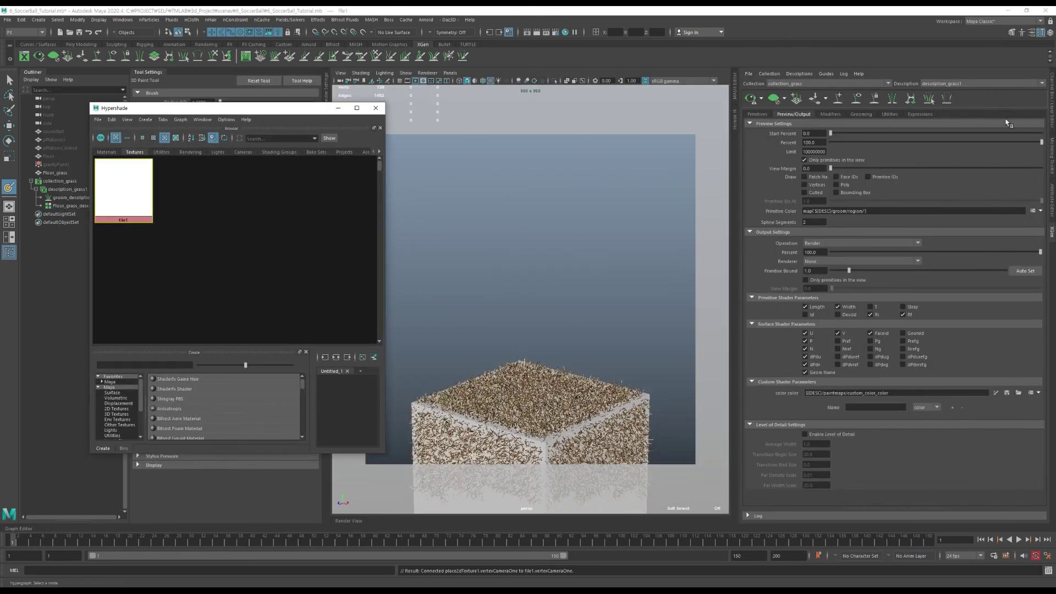
# Load 6_SoccerBall\floor_color.png as file1's image, close Hypershade and return to XGen
pyautogui.click(1051, 208)
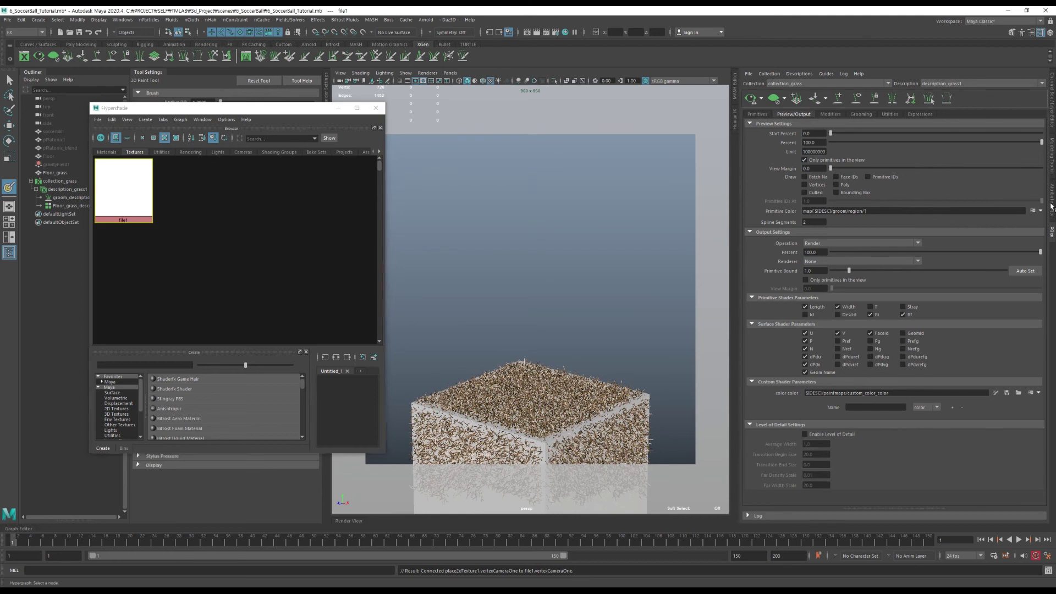
pyautogui.click(1036, 200)
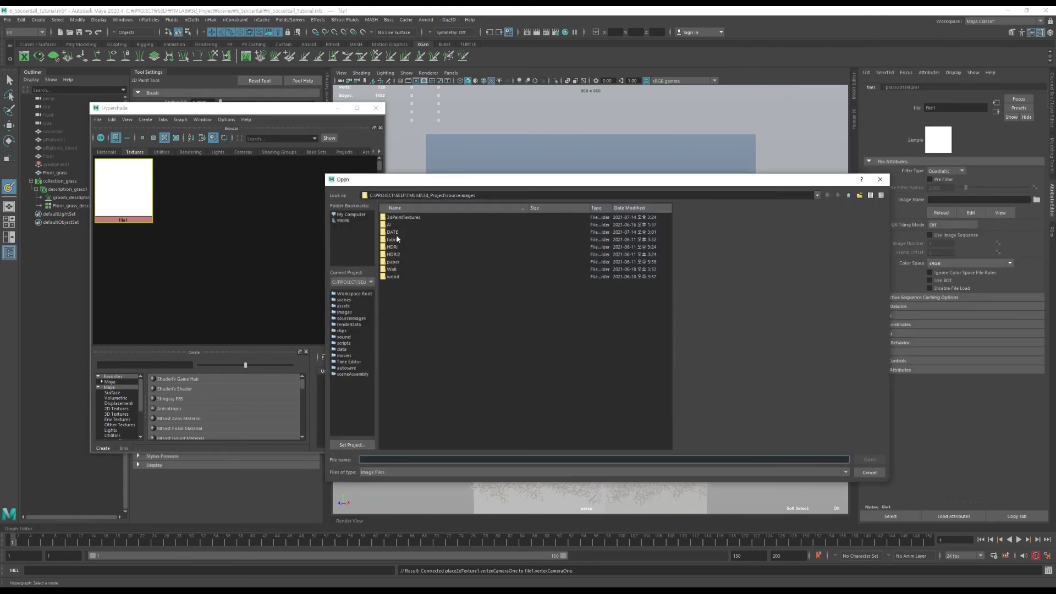
pyautogui.doubleClick(397, 238)
pyautogui.click(407, 218)
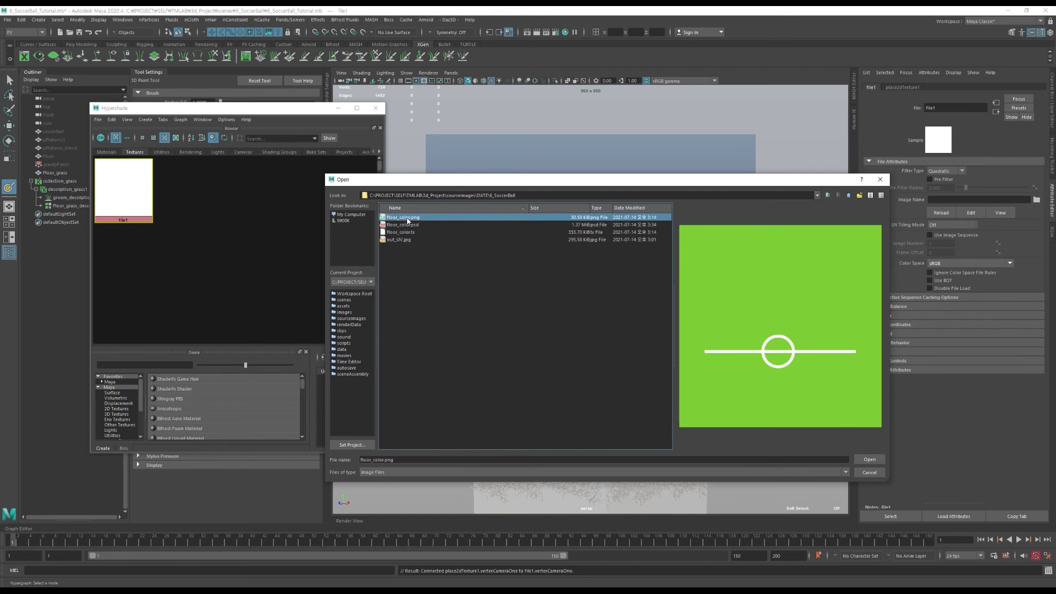
pyautogui.doubleClick(407, 219)
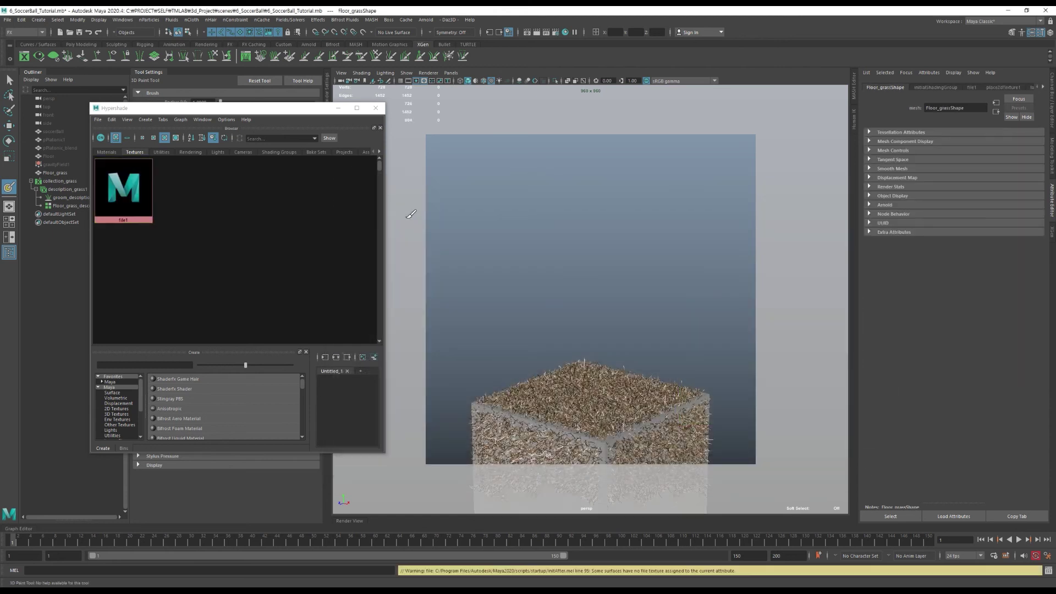
pyautogui.click(376, 107)
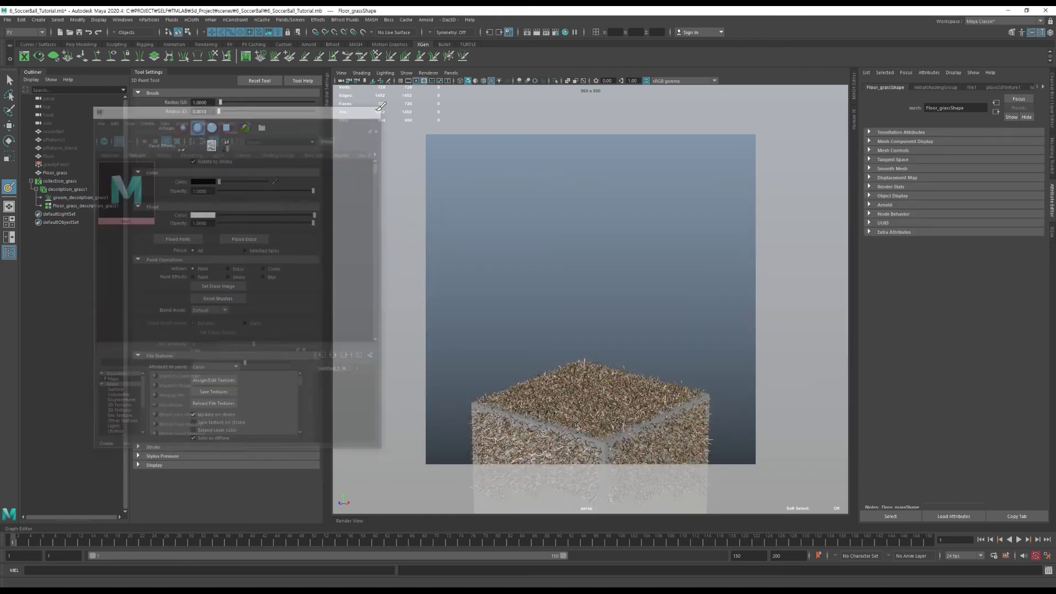
pyautogui.click(1050, 232)
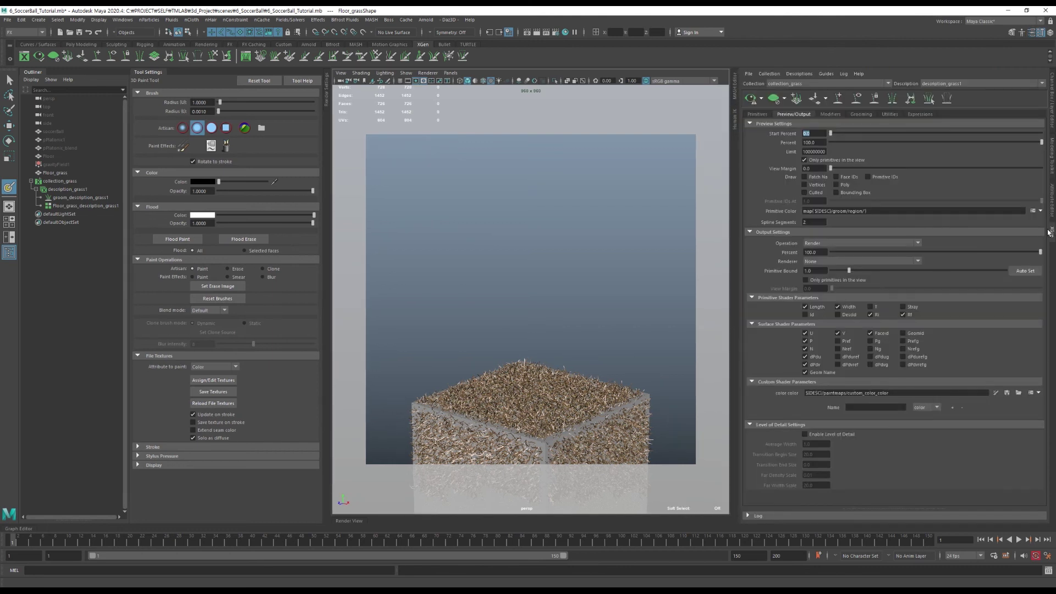
# Apply the colour map to the grass and add an Arnold physical sky light
pyautogui.click(995, 393)
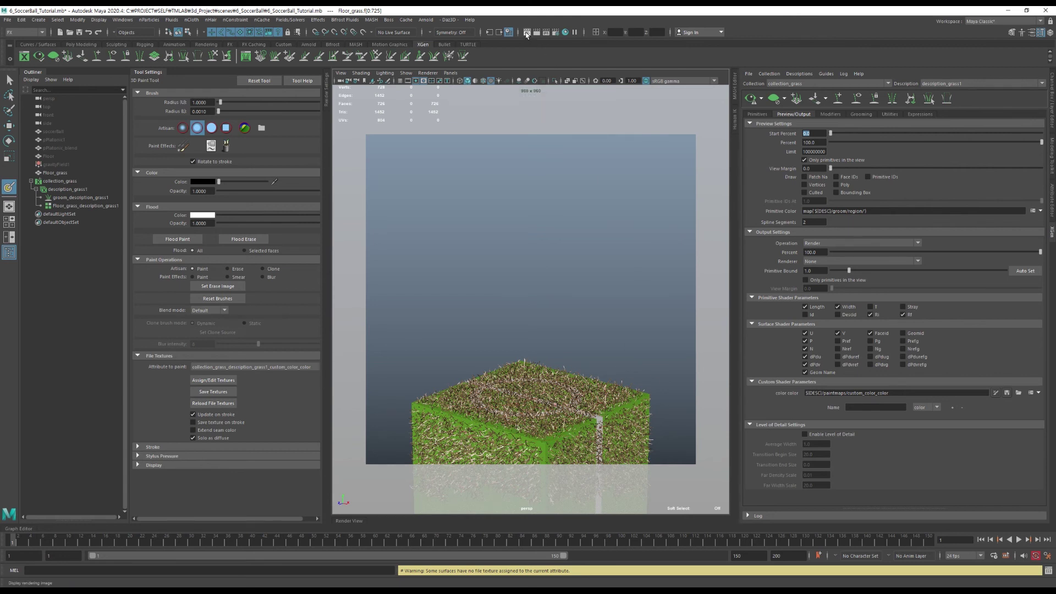
pyautogui.click(206, 45)
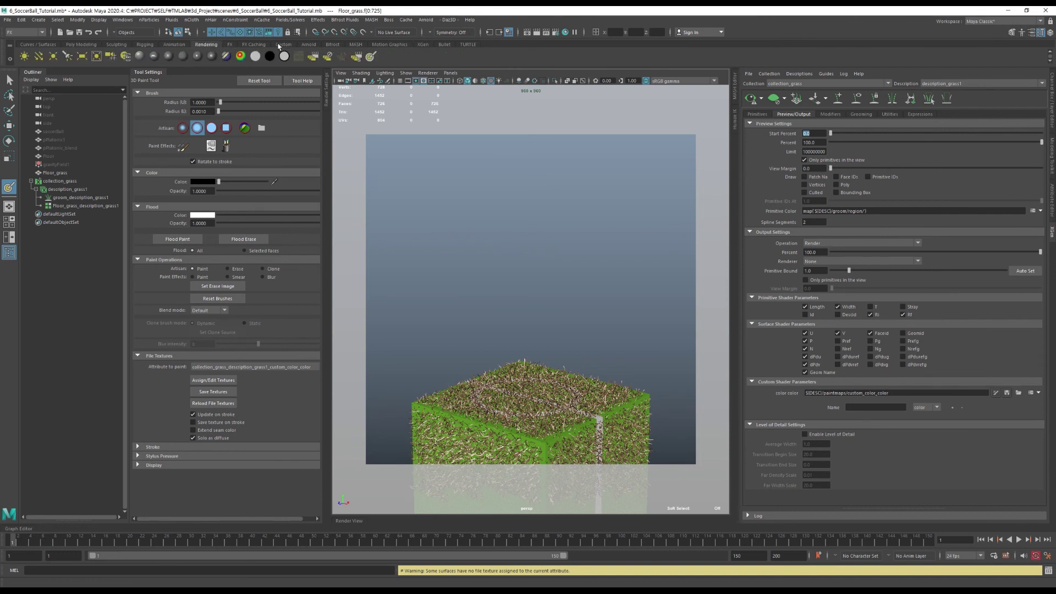
pyautogui.click(309, 45)
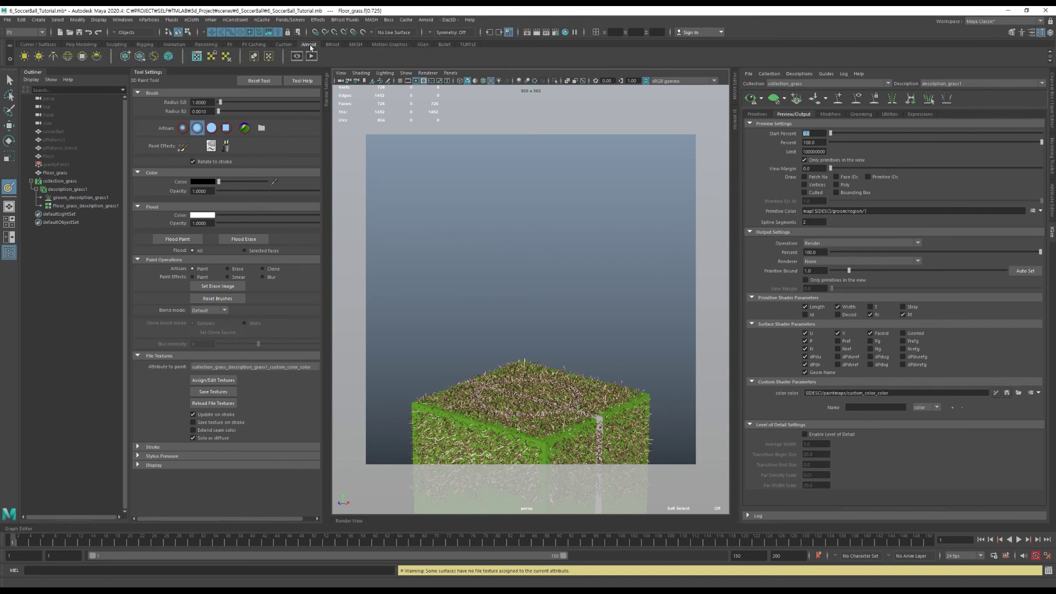
pyautogui.click(98, 59)
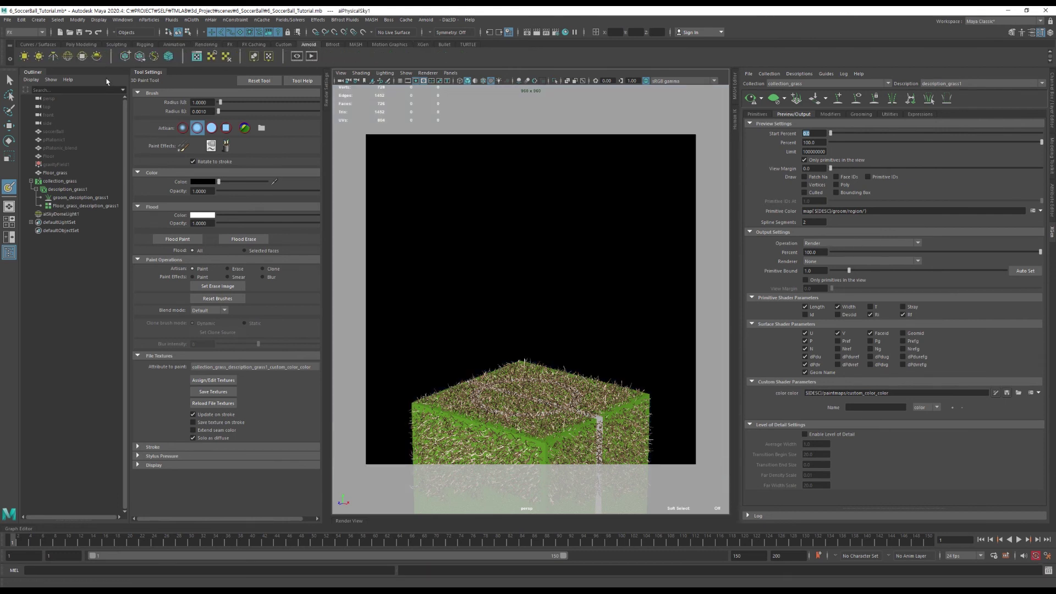
# Render the grass cube in Render View using Arnold
pyautogui.click(527, 34)
pyautogui.click(408, 309)
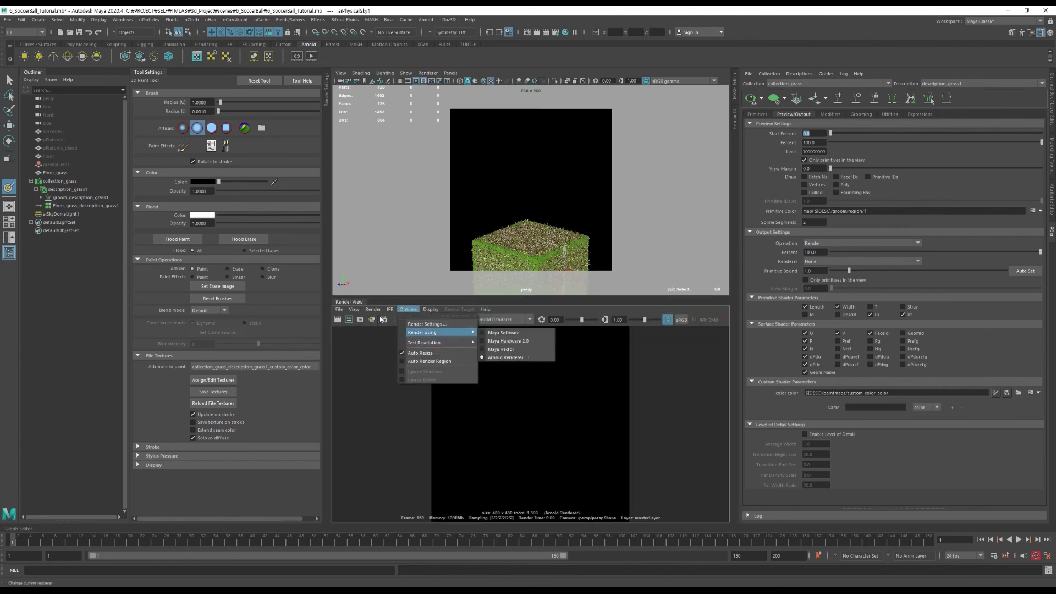
pyautogui.click(499, 357)
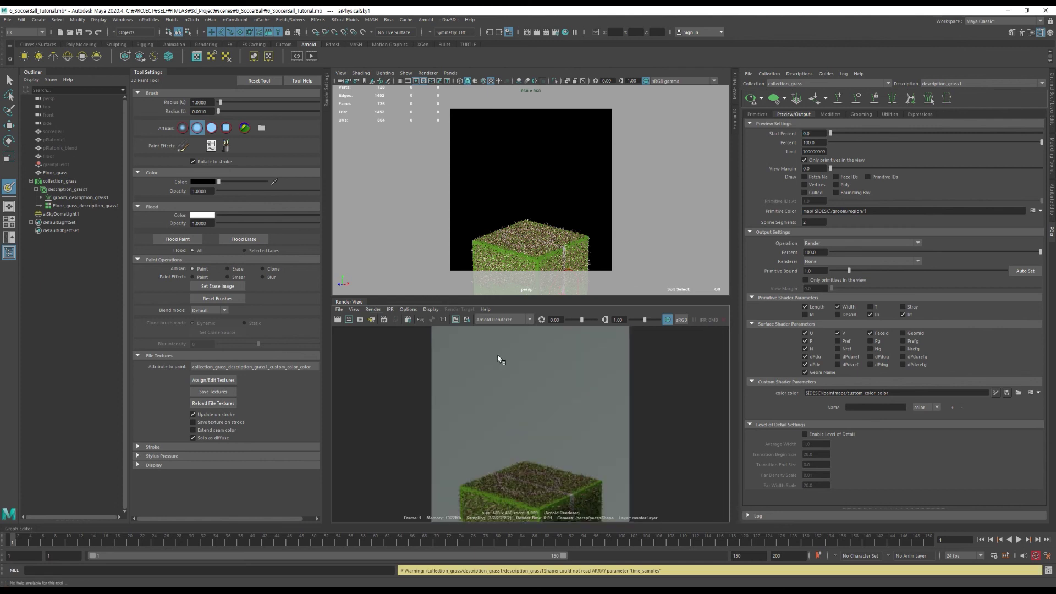
# Create an aiStandardHair material in Hypershade
pyautogui.click(565, 32)
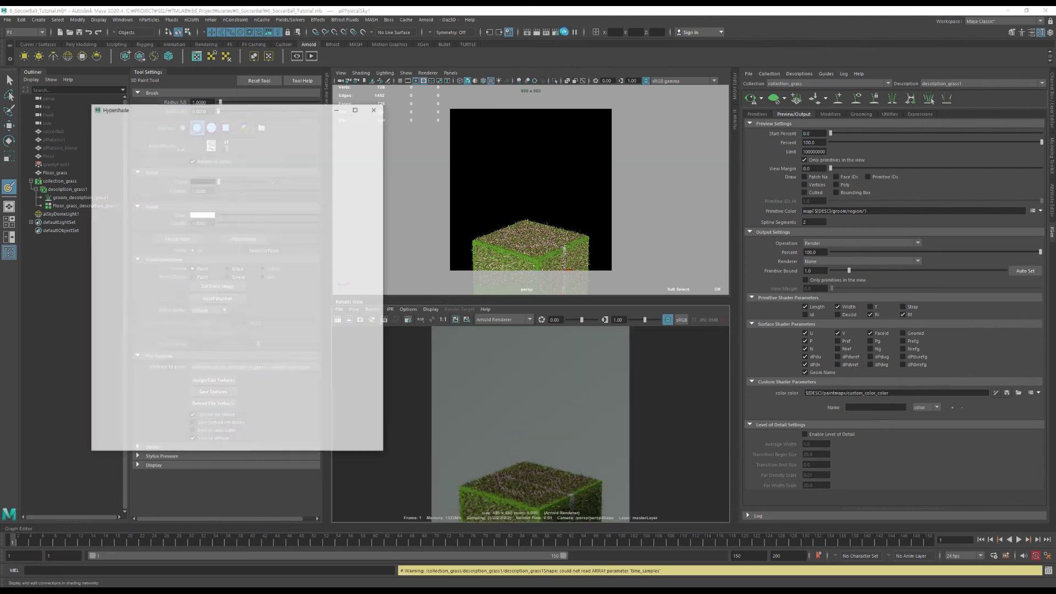
pyautogui.doubleClick(320, 108)
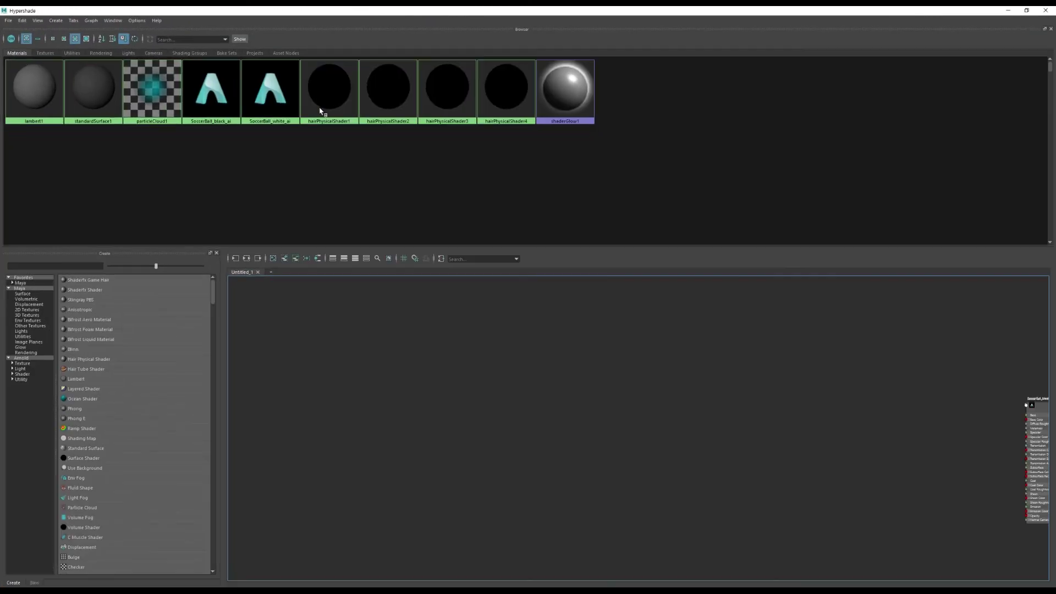
pyautogui.click(31, 374)
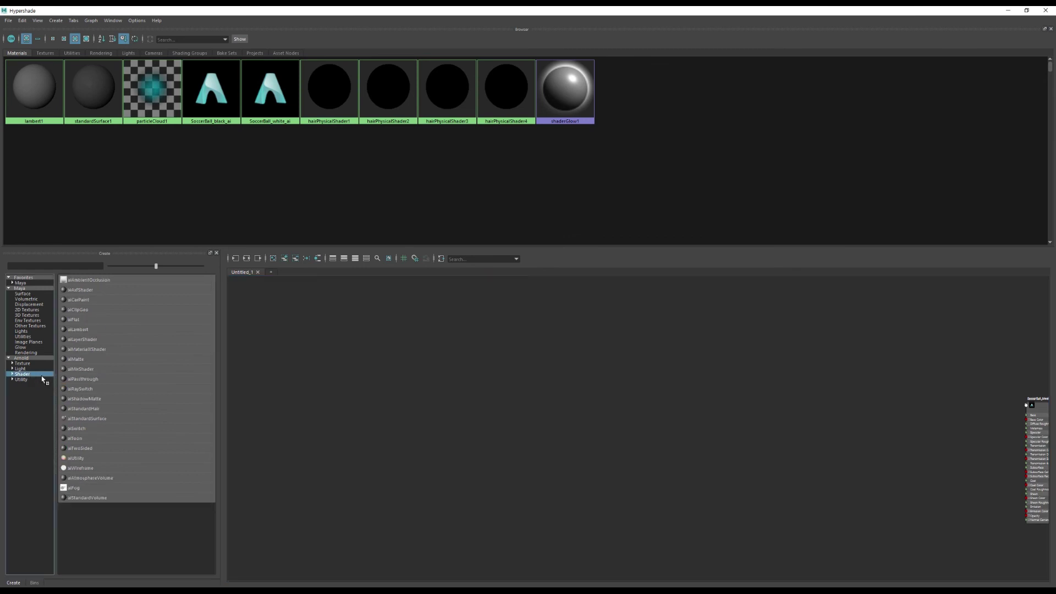
pyautogui.click(94, 409)
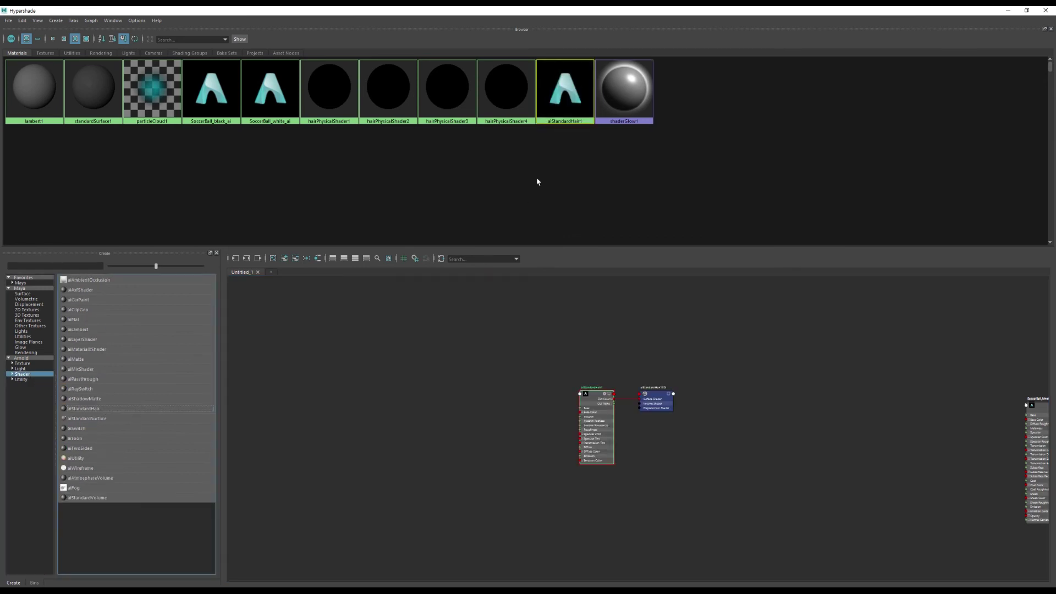
pyautogui.doubleClick(564, 16)
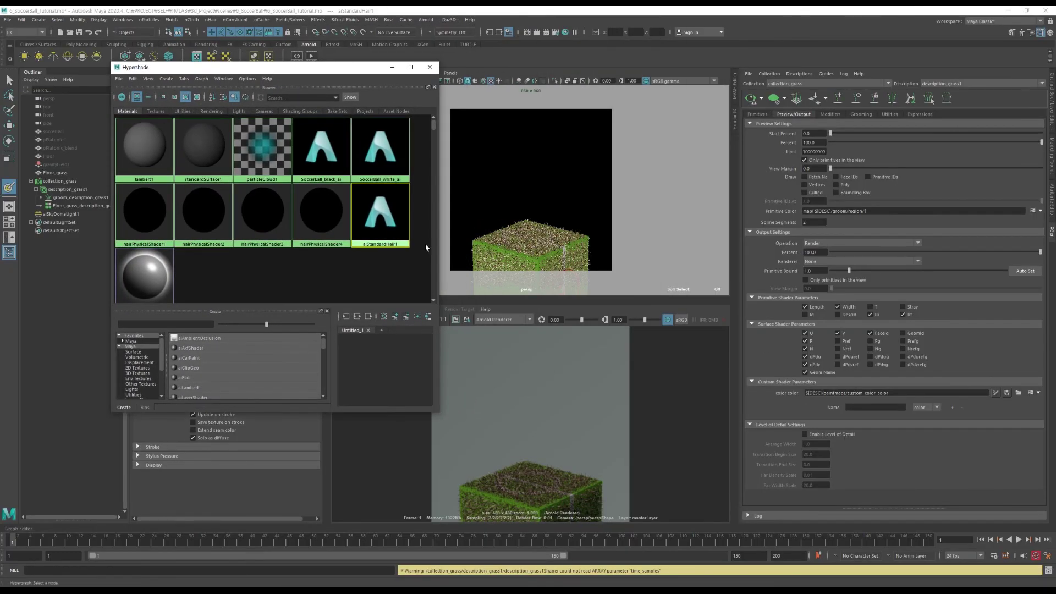
pyautogui.click(1052, 196)
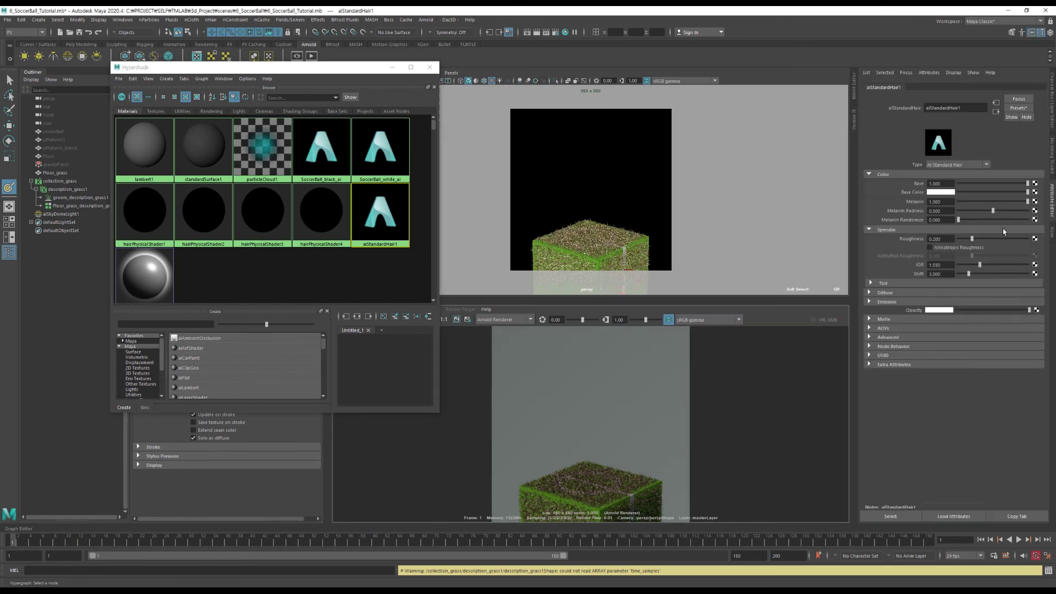
# Connect a new aiUserDataColor node to aiStandardHair1's Diffuse Color
pyautogui.click(894, 301)
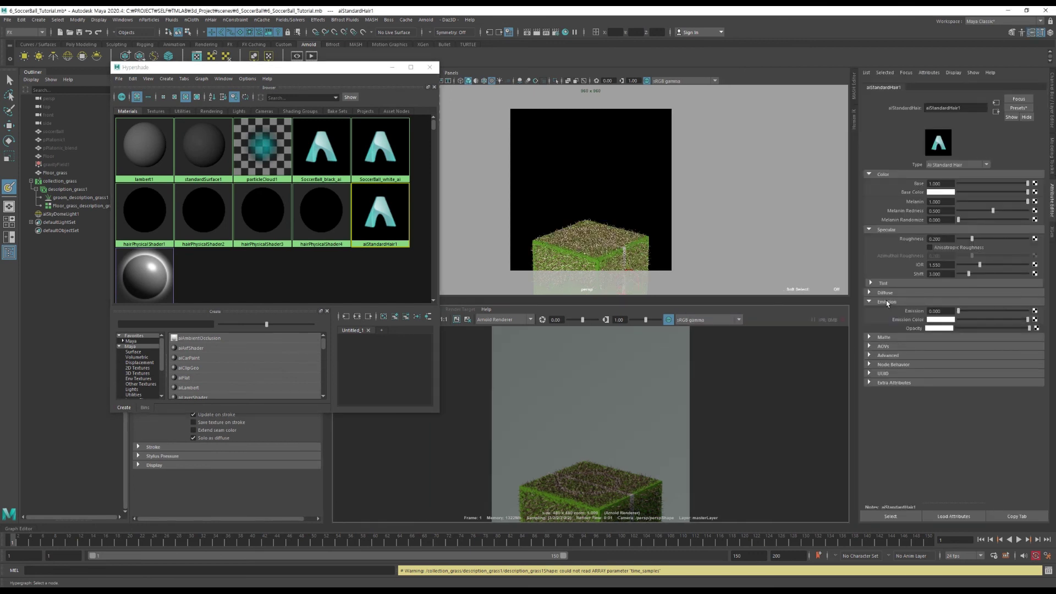
pyautogui.click(888, 295)
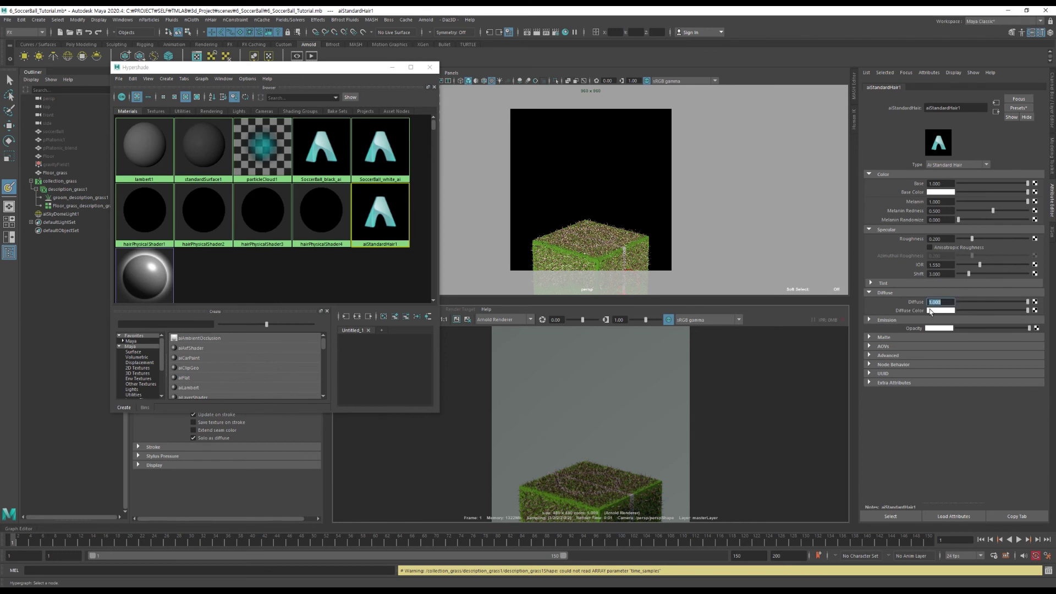
pyautogui.click(1035, 310)
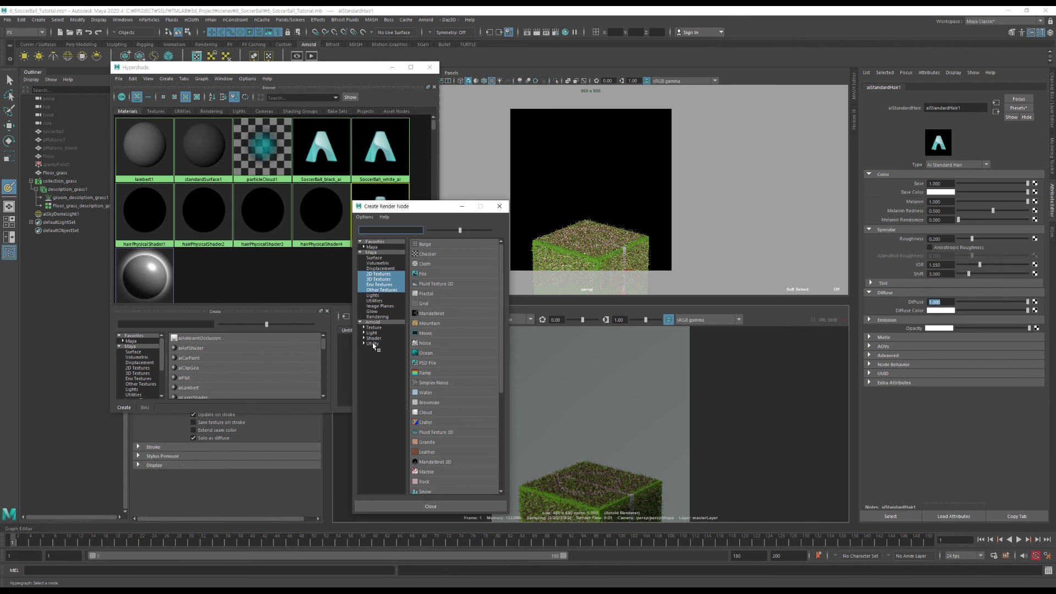
pyautogui.click(373, 343)
pyautogui.click(397, 230)
pyautogui.write('a')
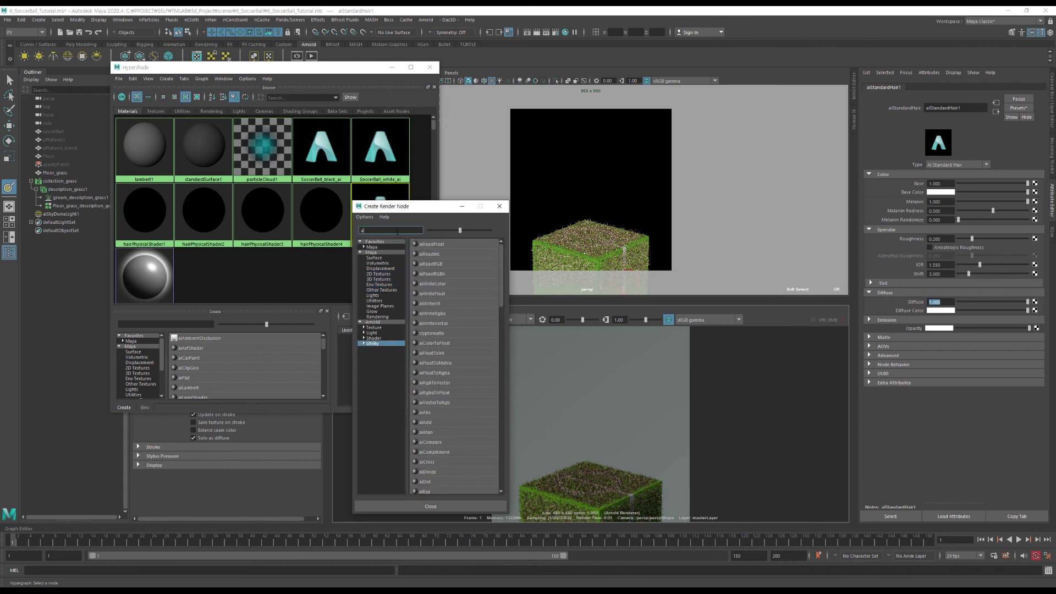
pyautogui.write('iu')
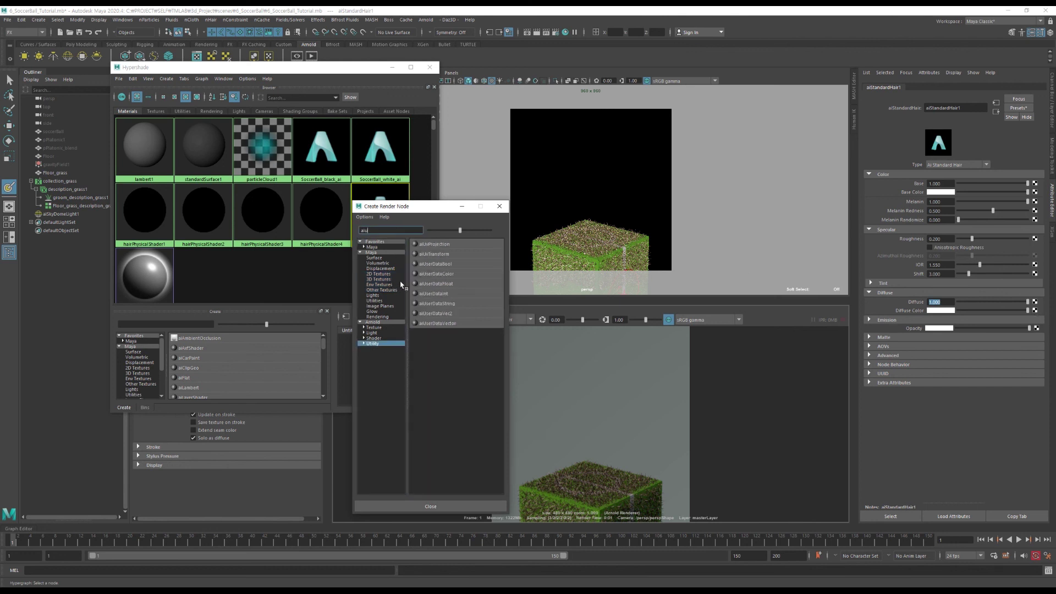
pyautogui.click(446, 274)
pyautogui.write('color')
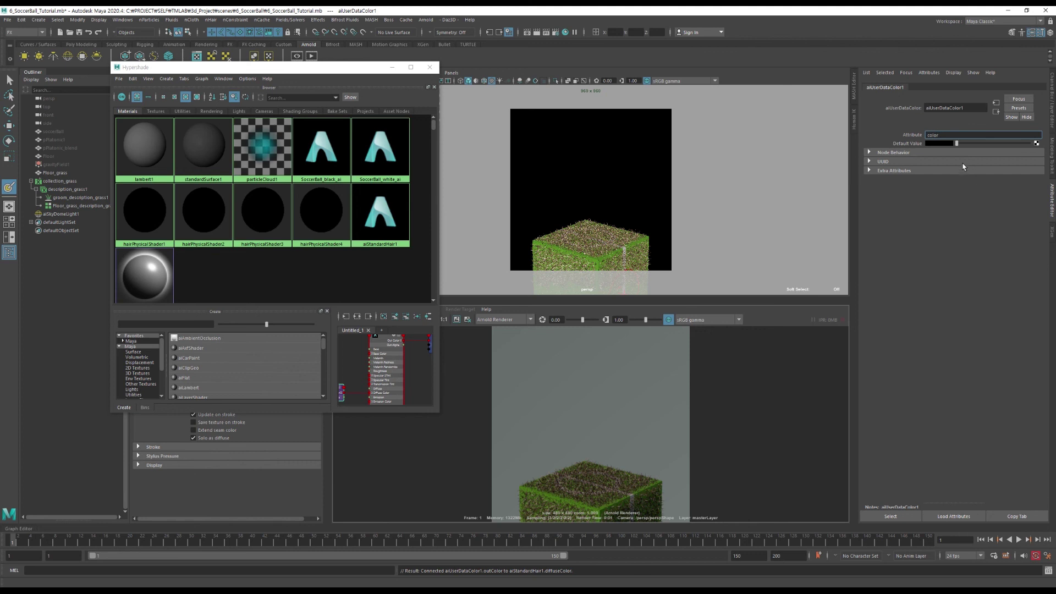
# Assign aiStandardHair1 to collection_grass and close Hypershade
pyautogui.click(69, 182)
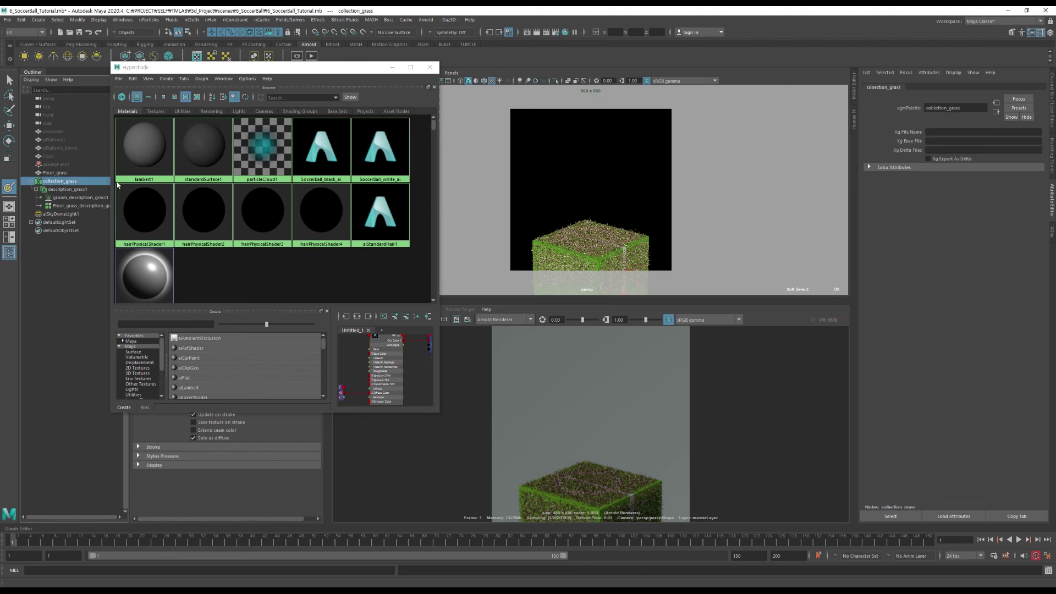
pyautogui.rightClick(380, 216)
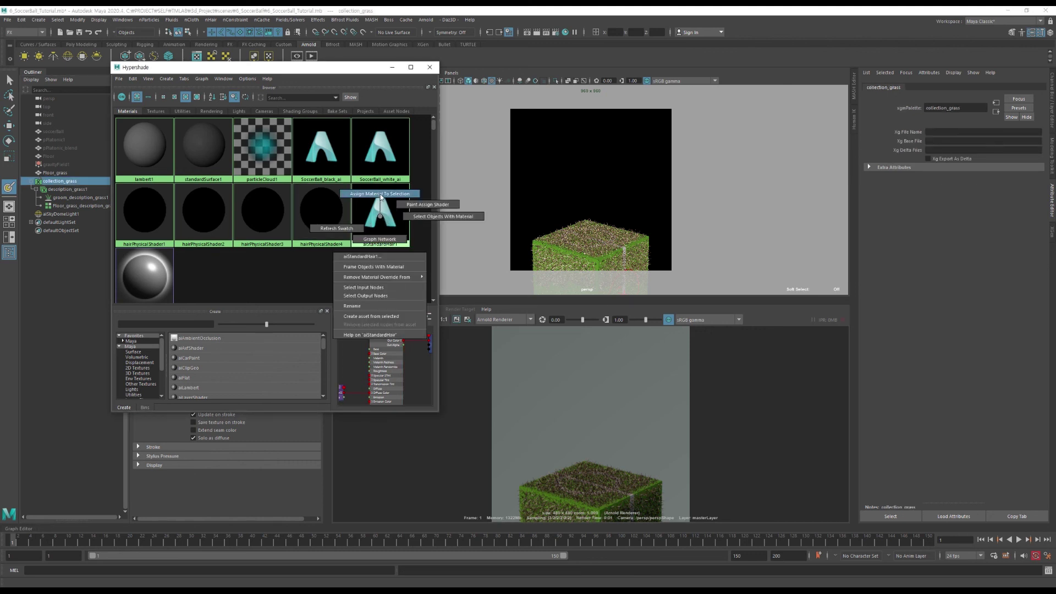
pyautogui.click(380, 194)
pyautogui.click(428, 67)
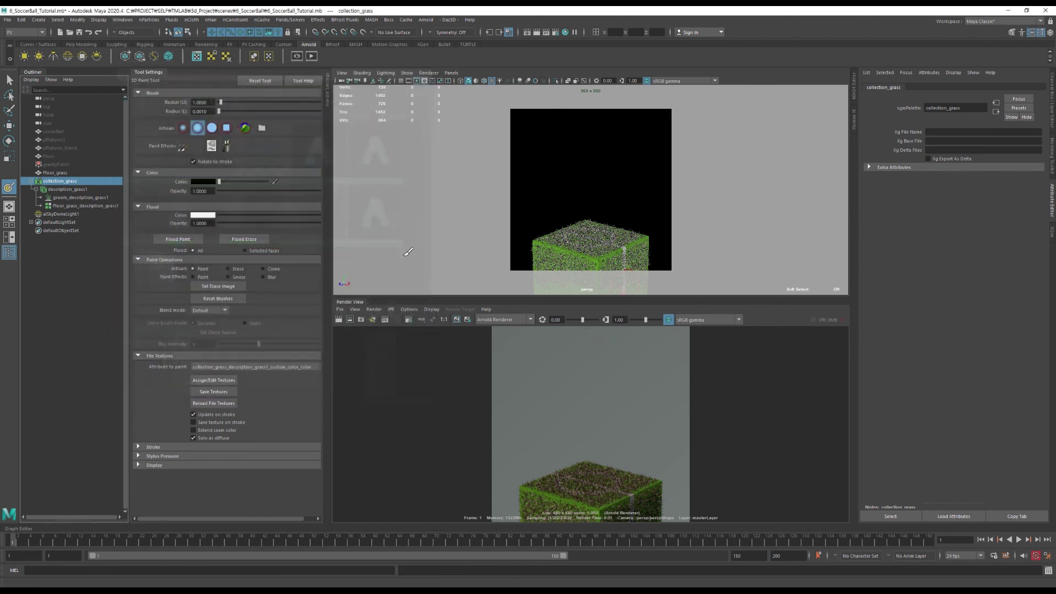
# Redo the Arnold render and show the XGen Grooming settings
pyautogui.click(339, 320)
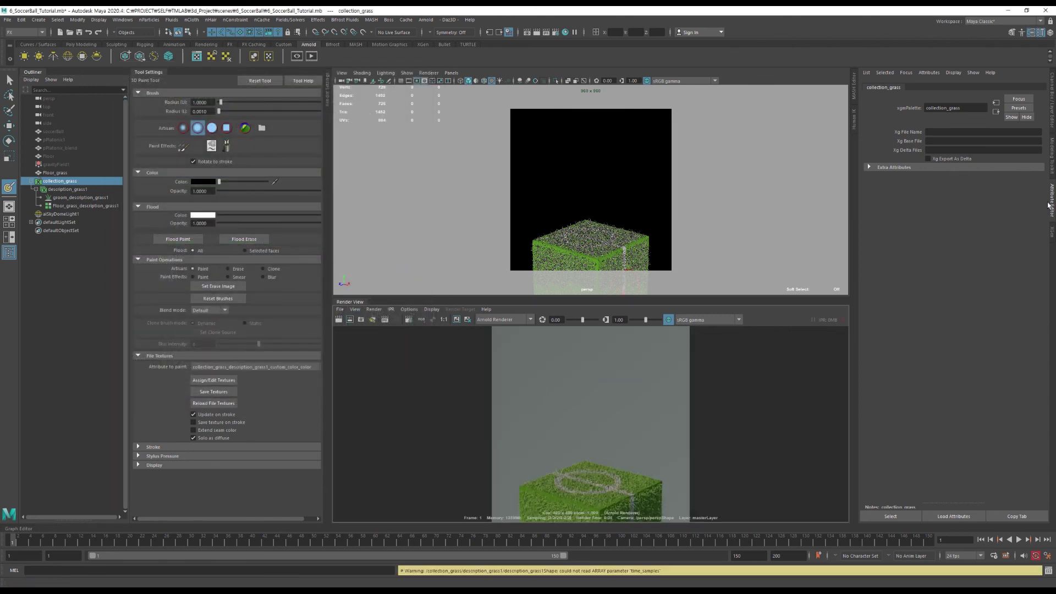
pyautogui.click(1052, 230)
pyautogui.click(860, 113)
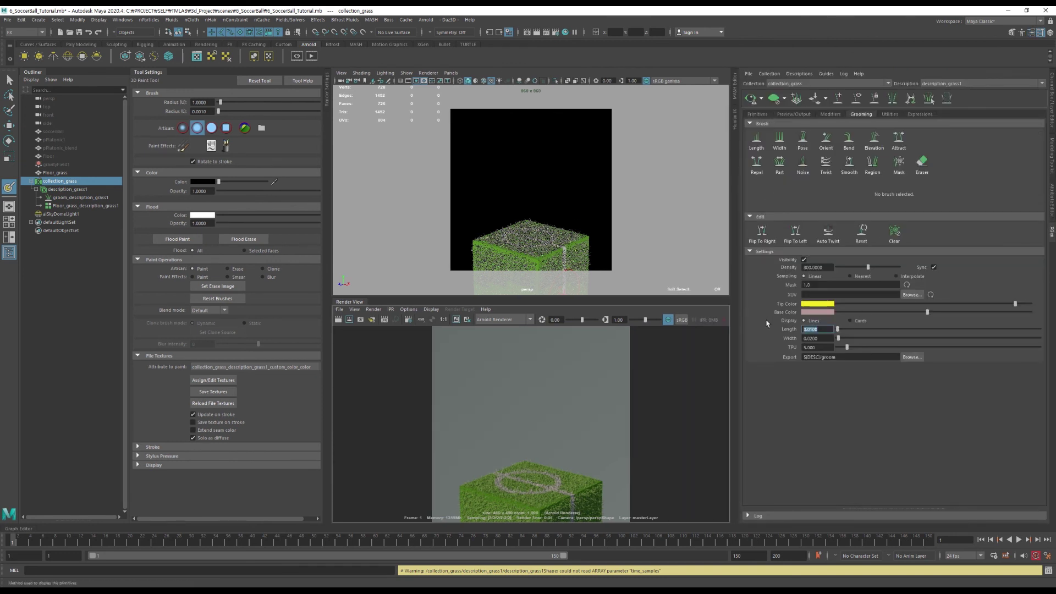
# Set the XGen grass length to 0.1 and re-render the cube with the longer grass
pyautogui.write('0.1')
pyautogui.press('Return')
pyautogui.click(747, 102)
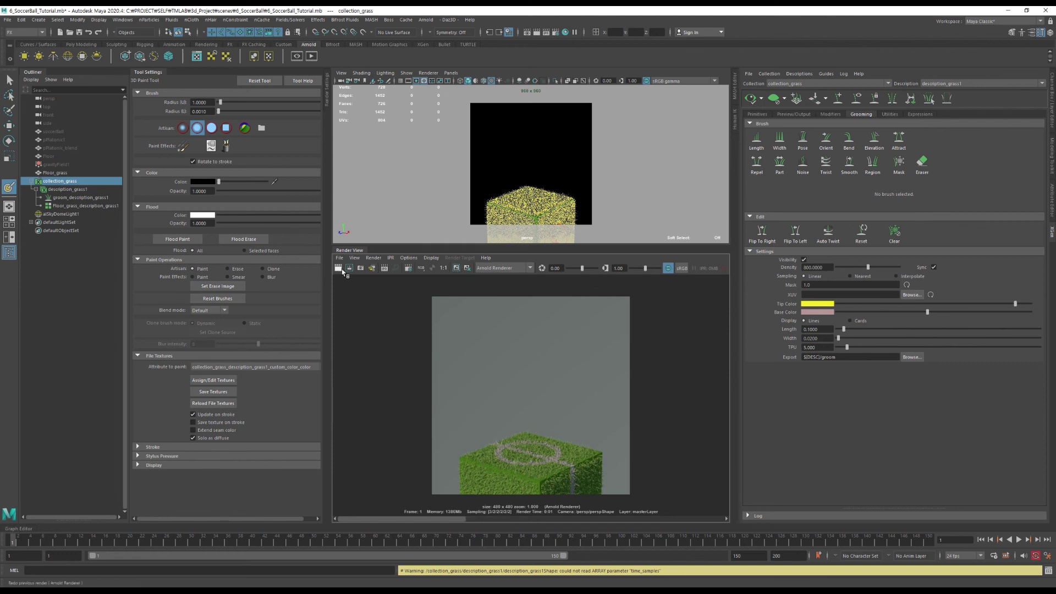
pyautogui.click(342, 272)
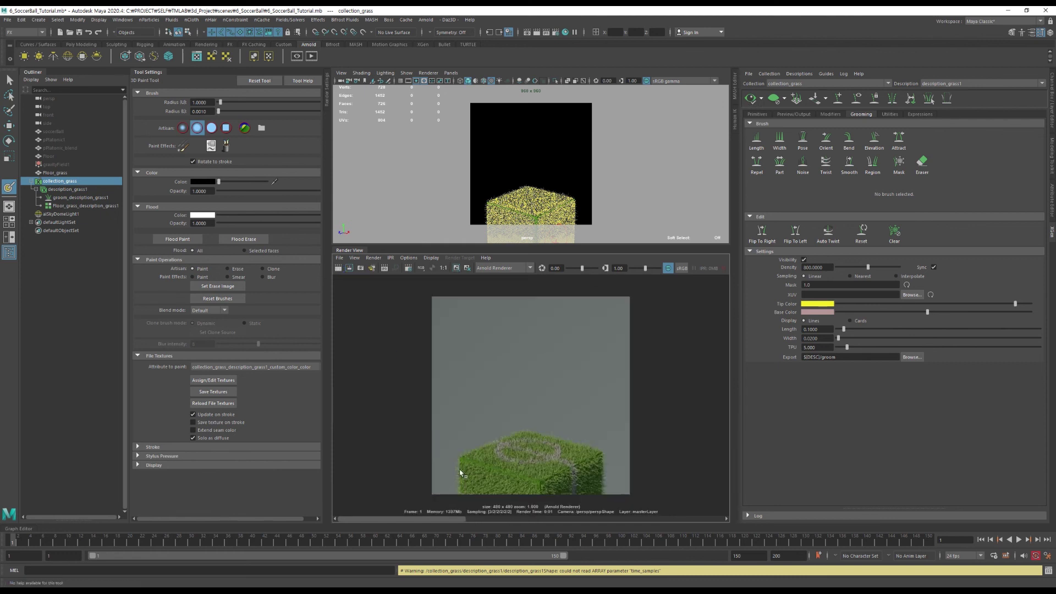
# Unhide the soccer ball and play its fall, stopping at frame 134
pyautogui.click(53, 131)
pyautogui.hotkey('shift', 'h')
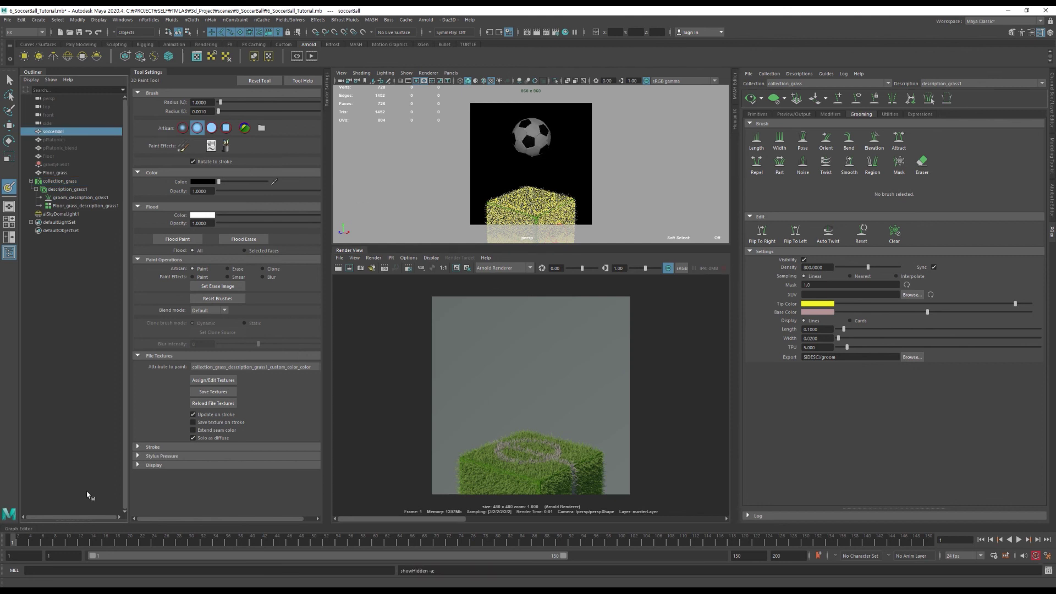
pyautogui.hotkey('alt', 'v')
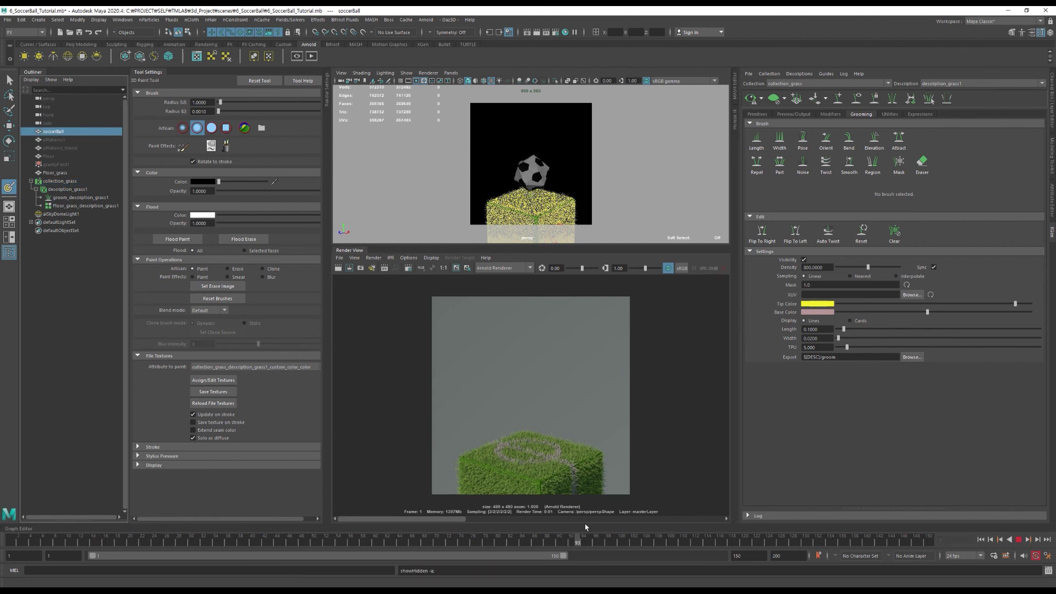
pyautogui.hotkey('alt', 'v')
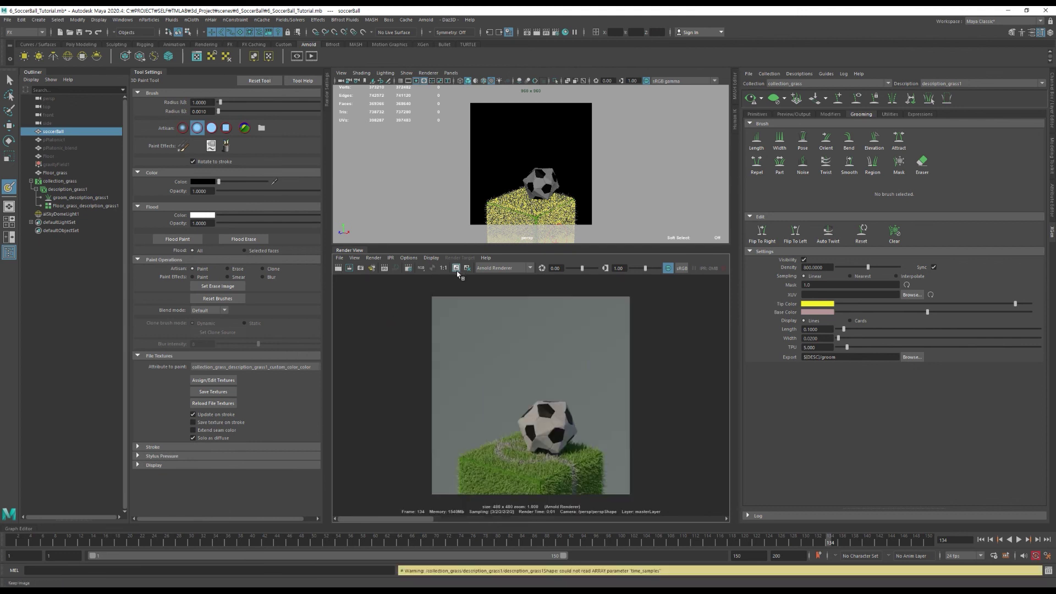
# Render frame 37 with the ball airborne, then enlarge the perspective view and replay
pyautogui.moveTo(728, 544); pyautogui.dragTo(234, 544)
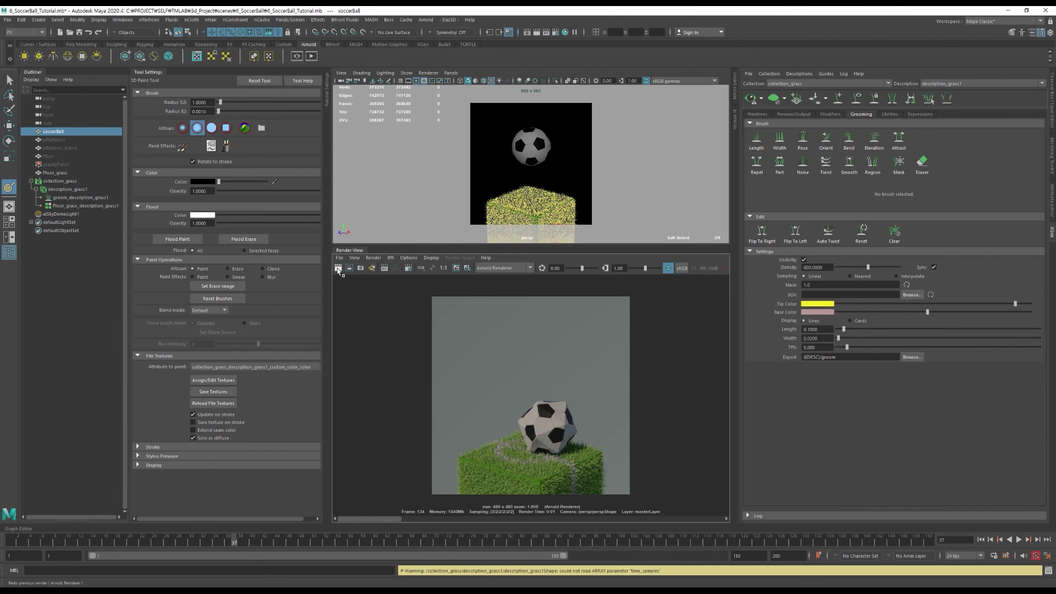
pyautogui.click(338, 268)
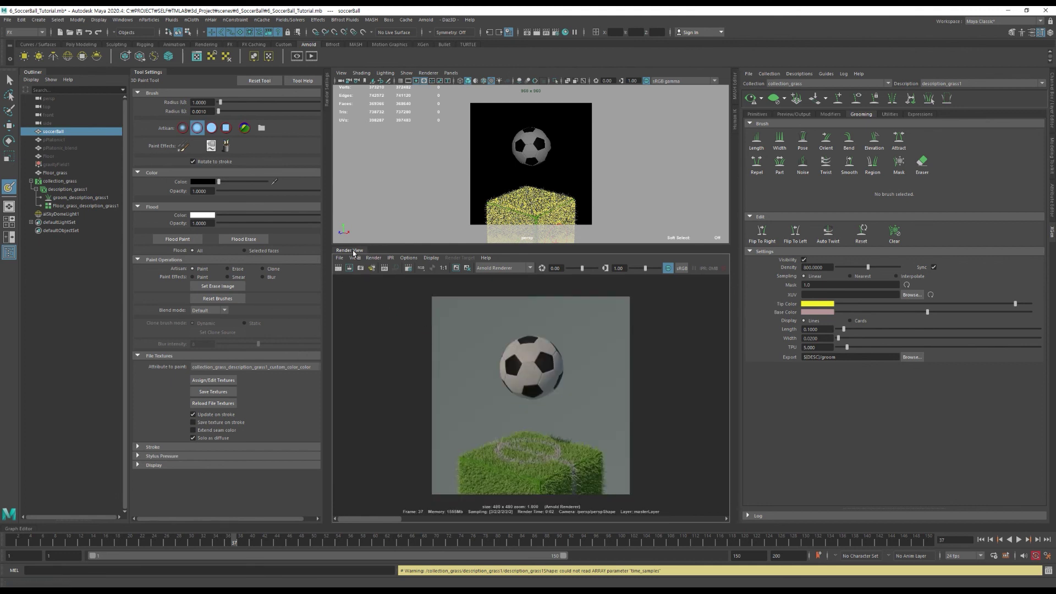
pyautogui.moveTo(354, 254); pyautogui.dragTo(353, 520)
pyautogui.click(1018, 539)
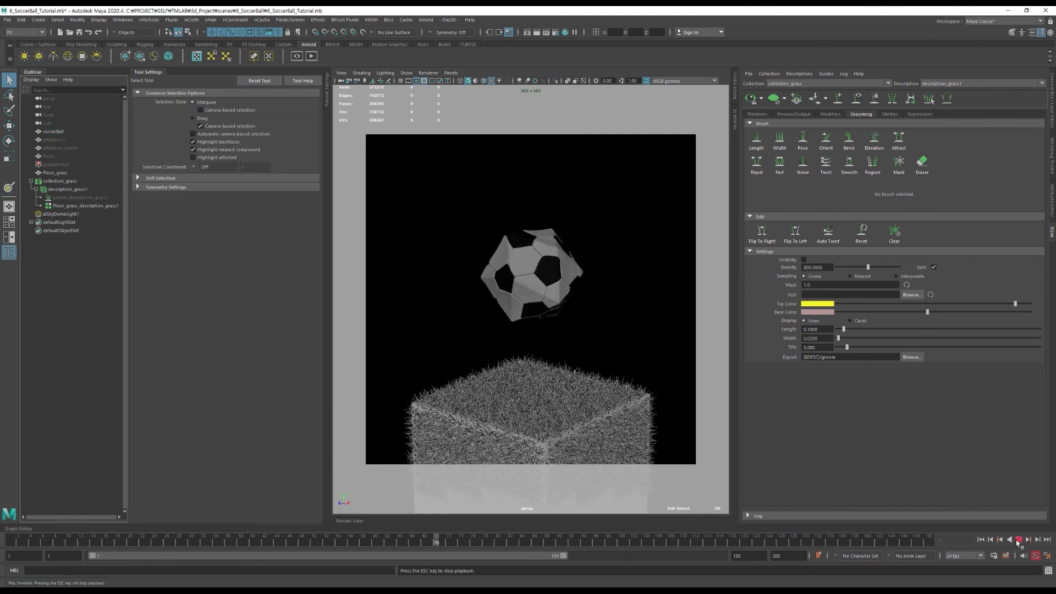